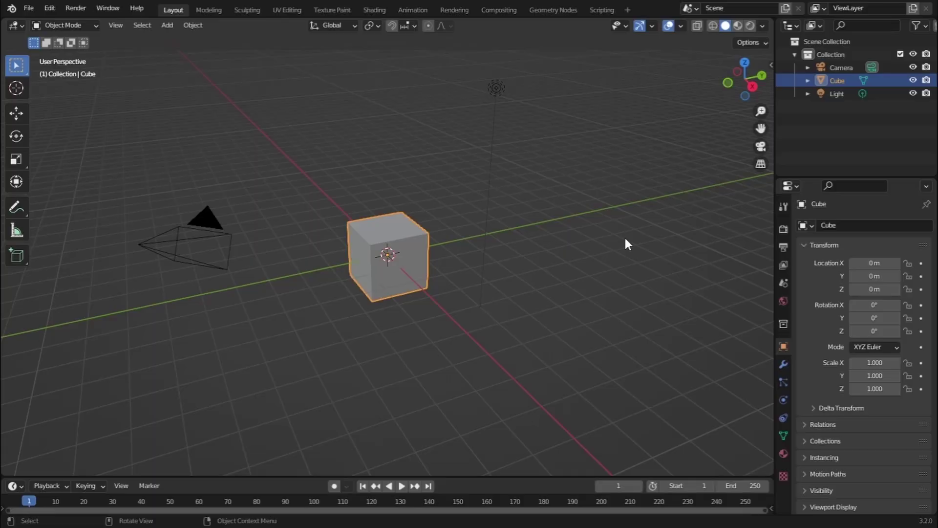
Select everything and delete the default camera, cube and light
key("a")
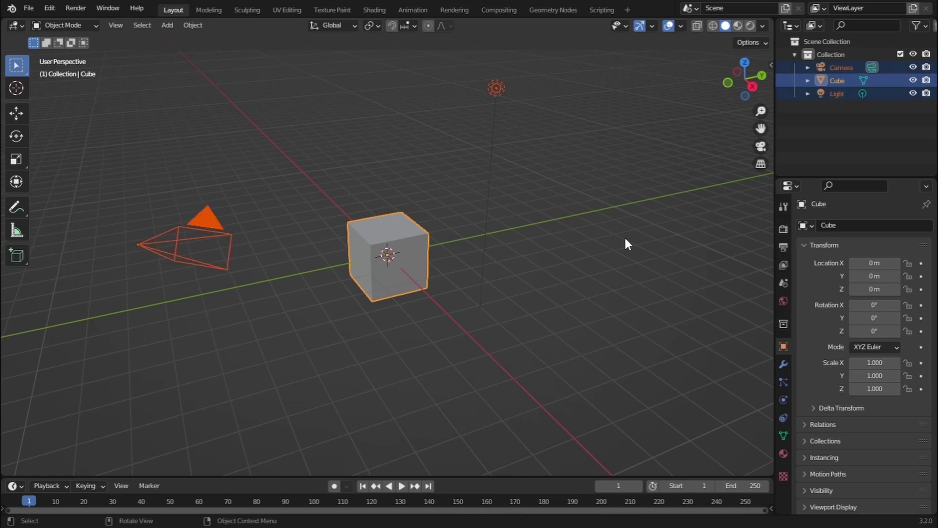
key("Delete")
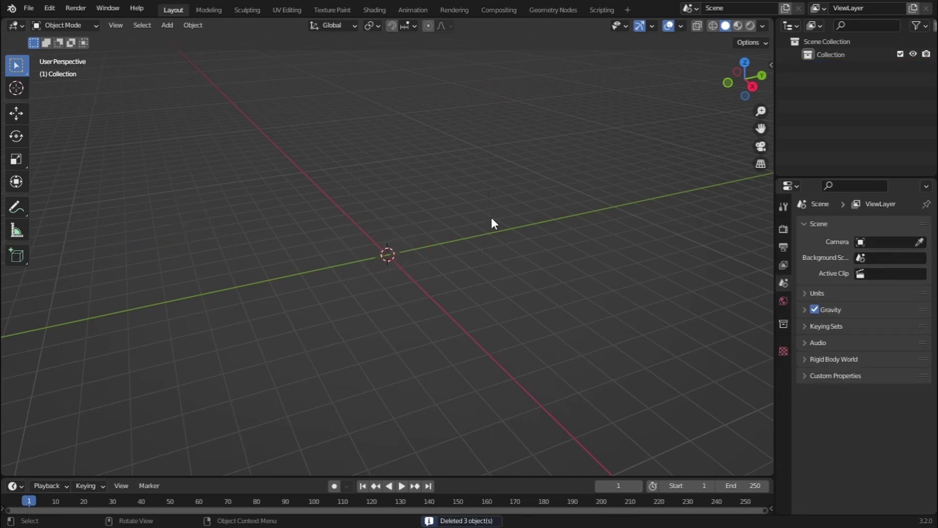
left_click(167, 25)
mouse_move(201, 184)
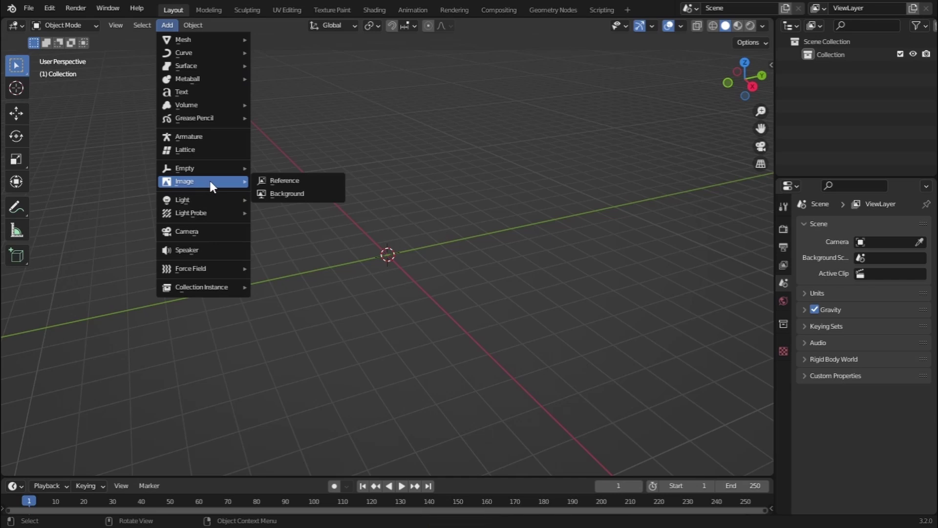
Load the blue-capped water-bottle picture into the scene as a reference image
left_click(264, 178)
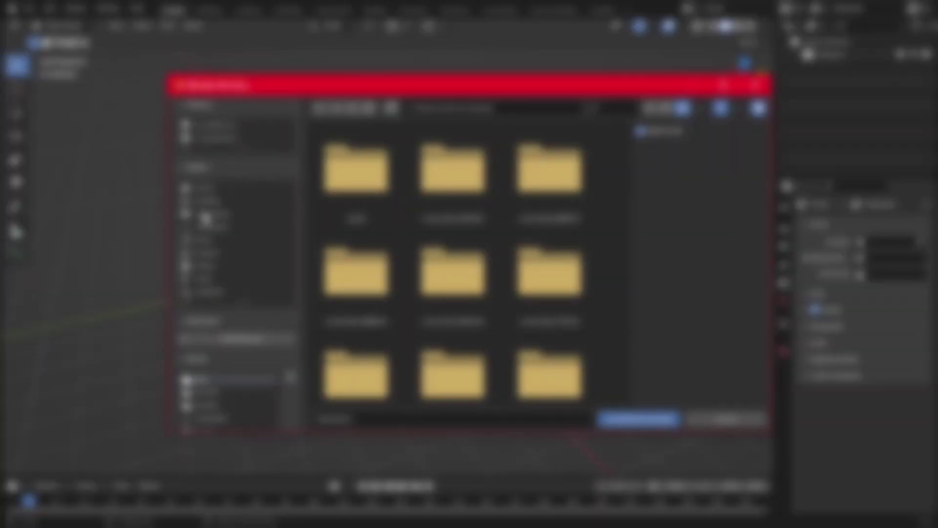
left_click(211, 208)
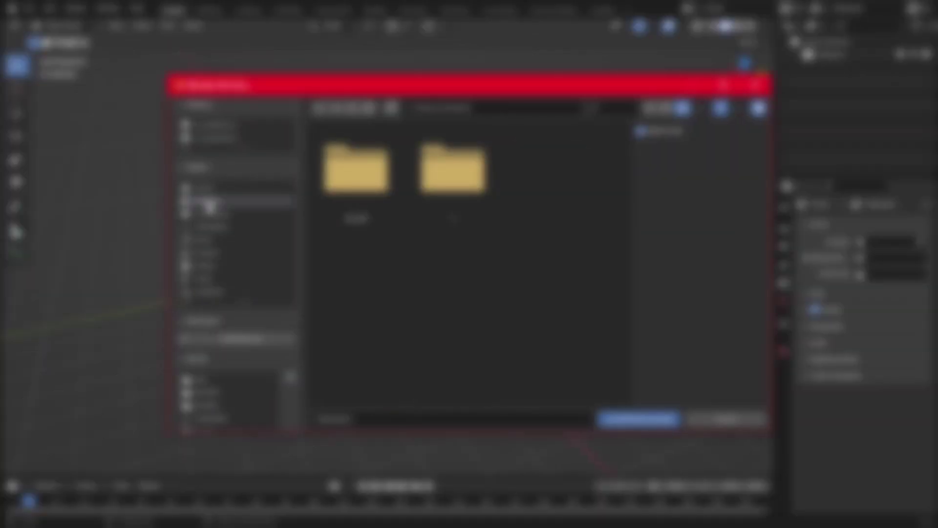
double_click(377, 193)
double_click(355, 369)
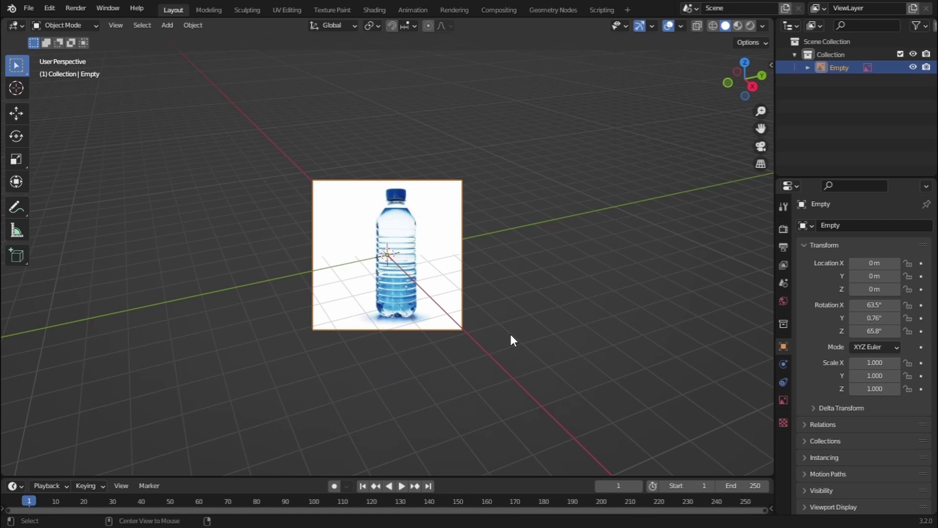
Stand the reference image upright with a 90° X rotation and view it from the front
key("alt+r")
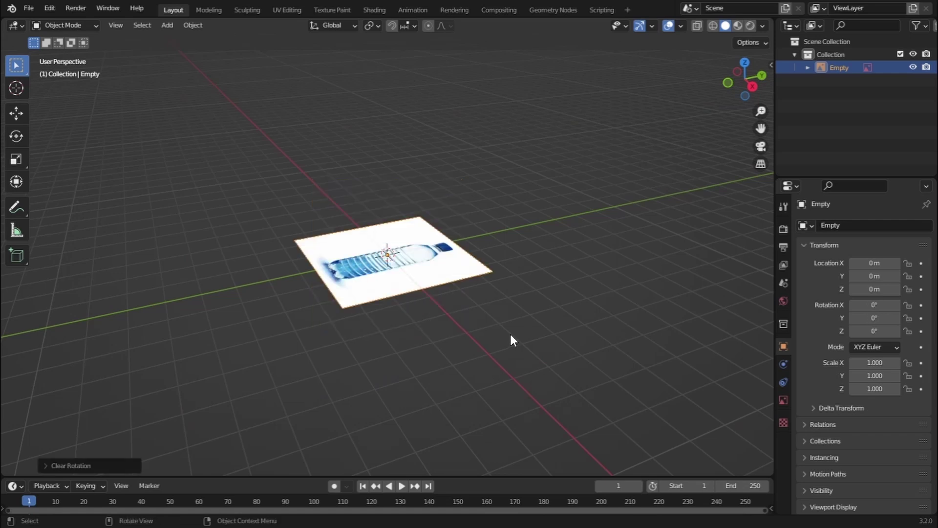
type("rx")
type("90")
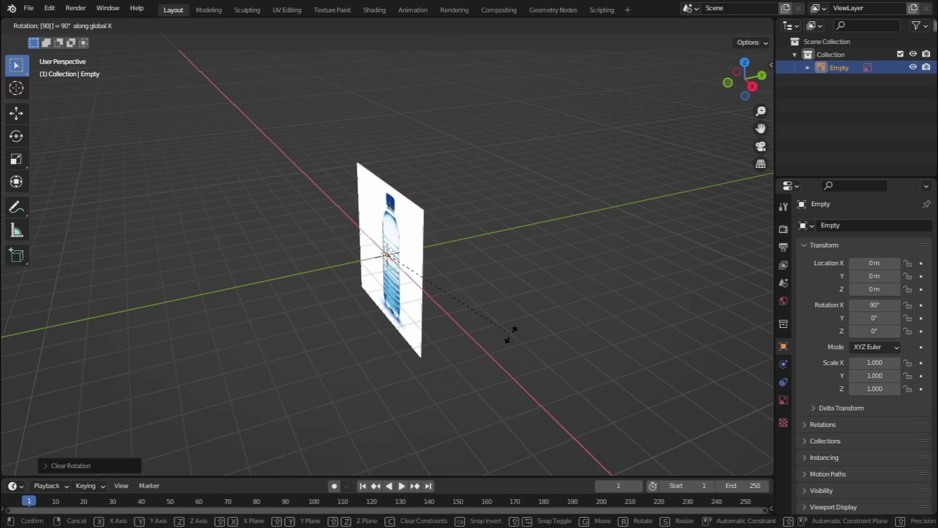
key("Return")
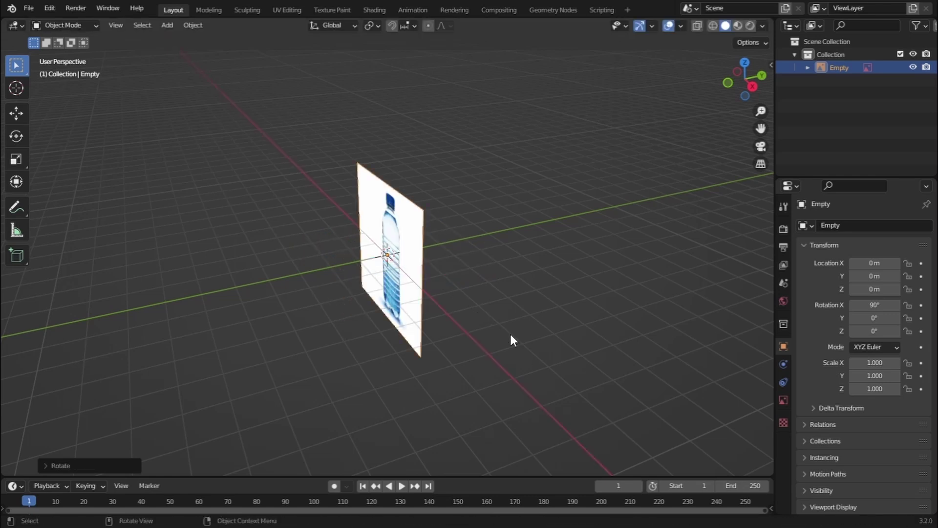
key("KP_1")
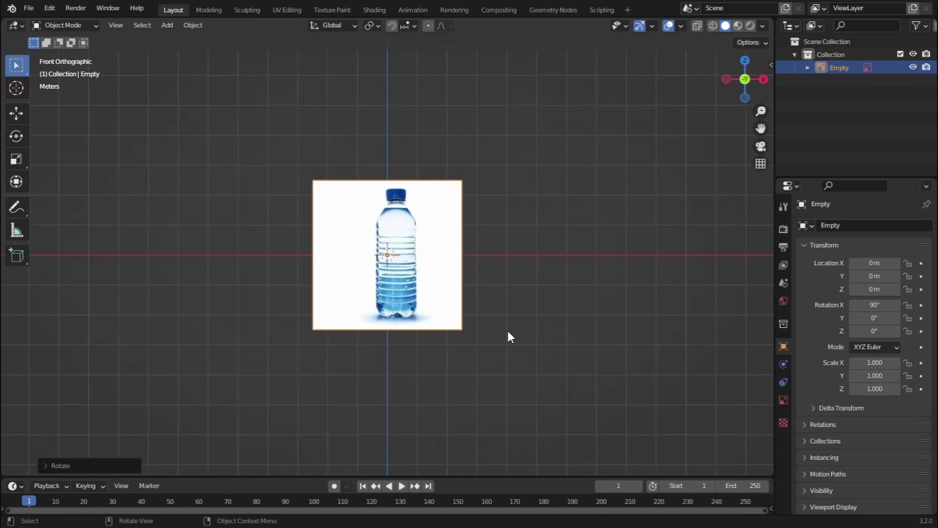
scroll(546, 252, "up", 5)
Move the image to X -0.27683 m, Z 2.1962 m so the bottle base meets the ground line
key("g")
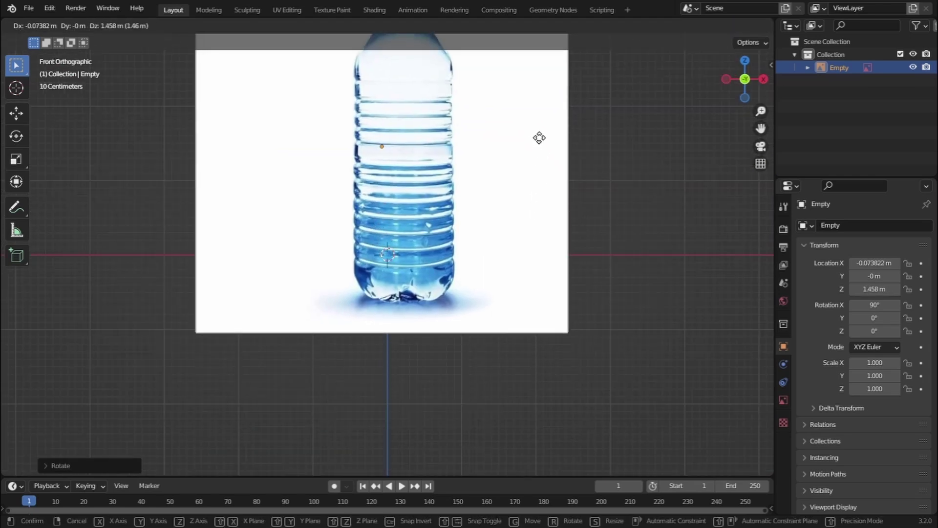
key("z")
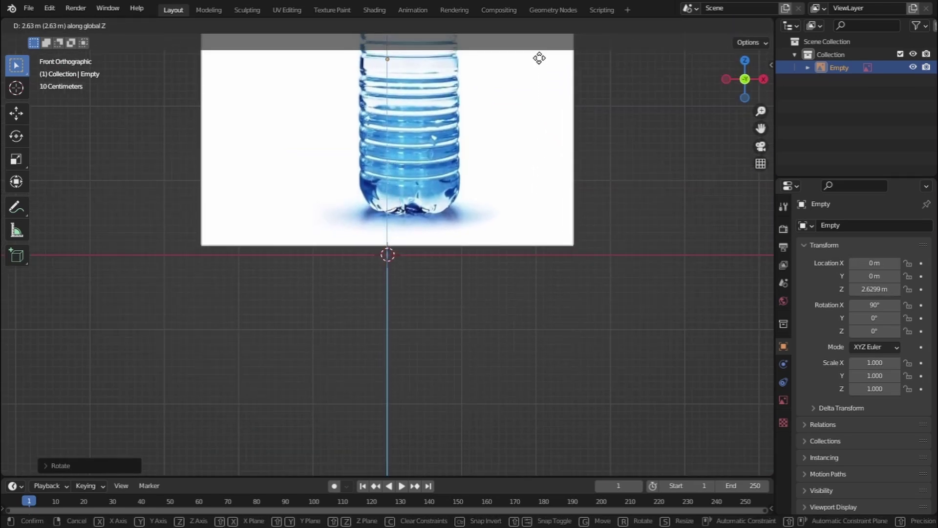
left_click(541, 65)
middle_click_drag(463, 161, 475, 238, "shift")
key("g")
key("x")
left_click(469, 236)
key("g")
key("z")
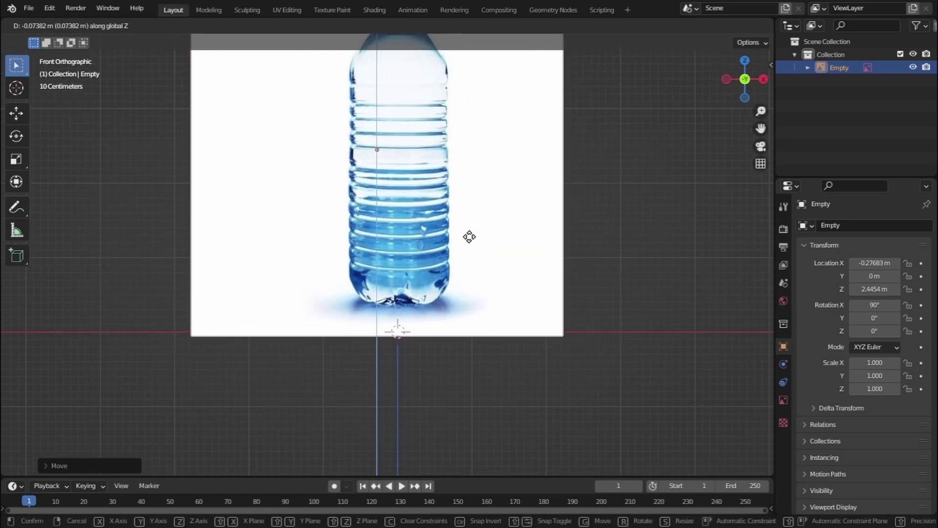
left_click(471, 261)
scroll(481, 274, "up", 4, "shift")
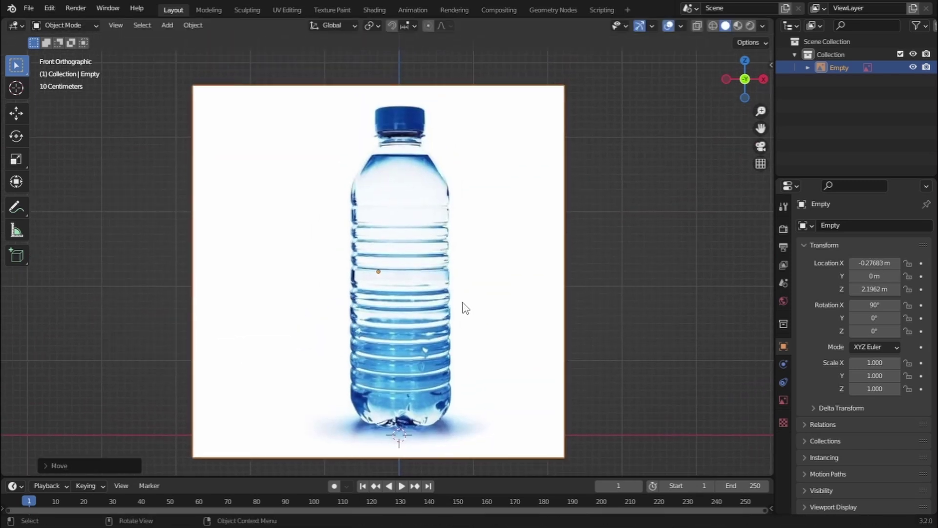
Add a cylinder mesh and turn on X-Ray to see the reference behind it
left_click(172, 27)
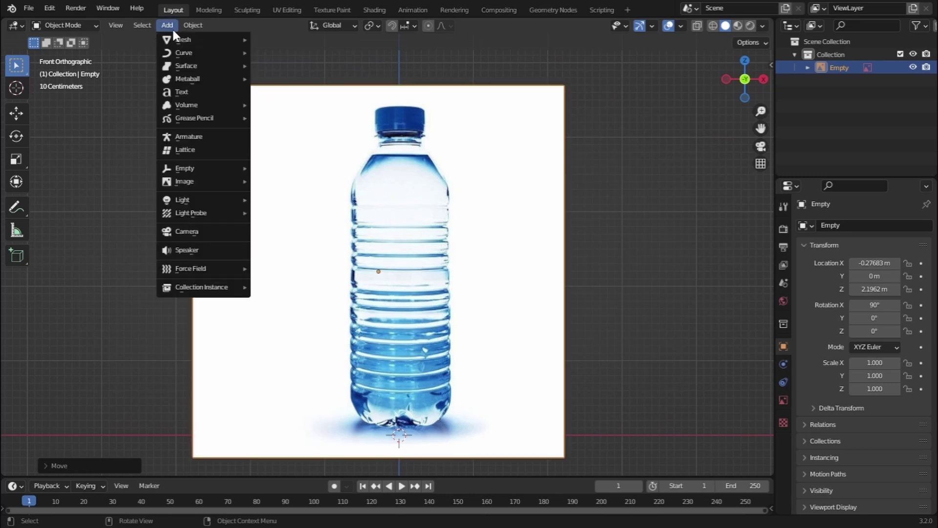
mouse_move(183, 43)
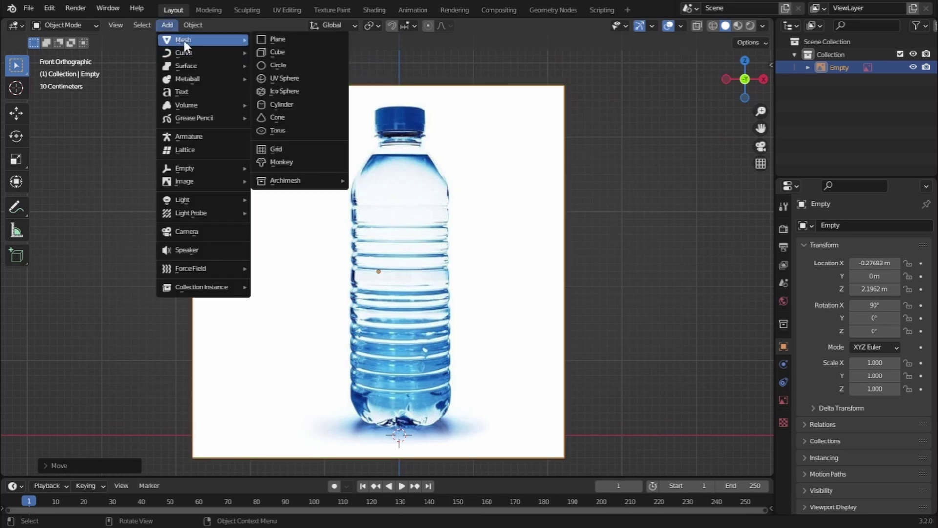
left_click(285, 104)
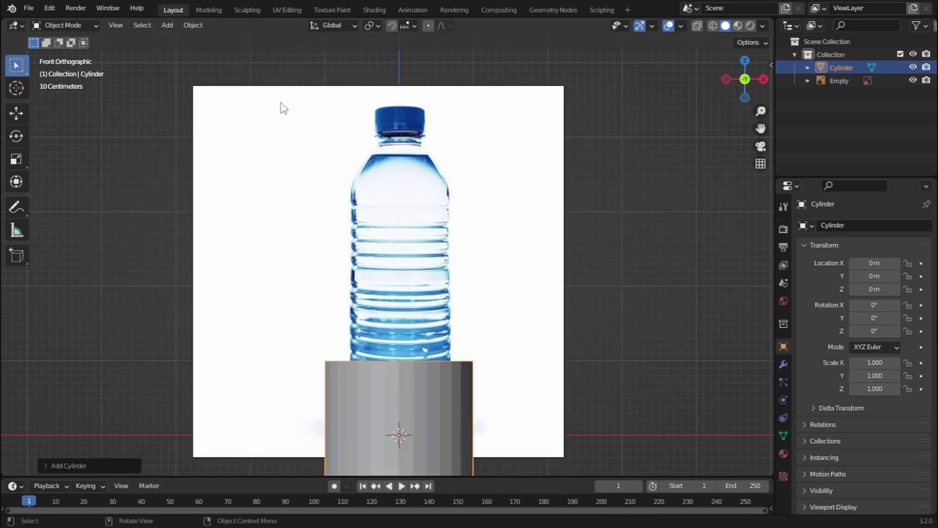
left_click(697, 26)
scroll(439, 371, "up", 2)
scroll(412, 235, "down", 1)
scroll(412, 225, "down", 3, "shift")
scroll(412, 227, "up", 3, "shift")
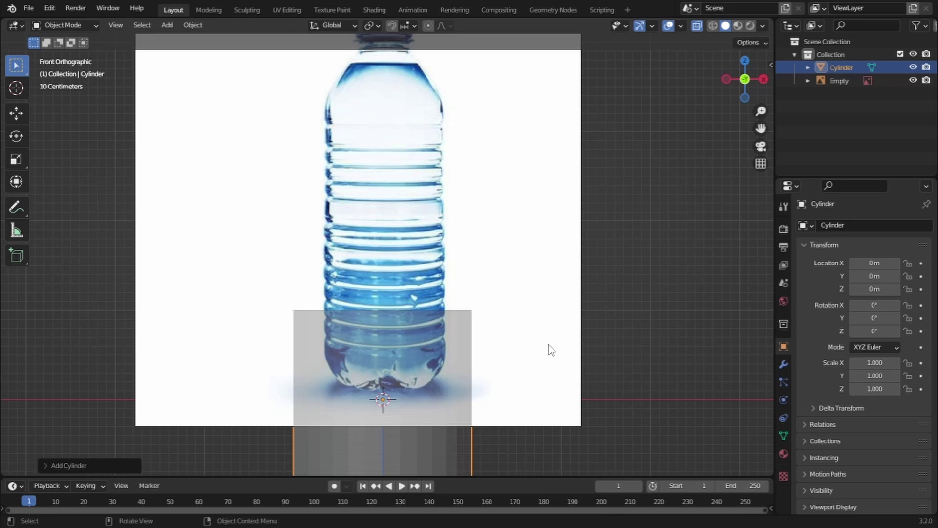
Scale the cylinder down to 0.681
key("s")
left_click(521, 347)
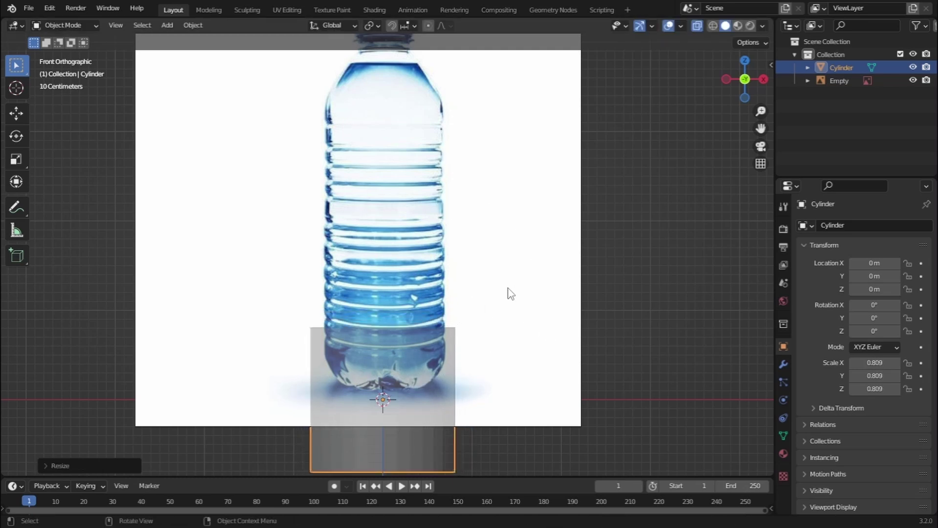
scroll(496, 255, "up", 2)
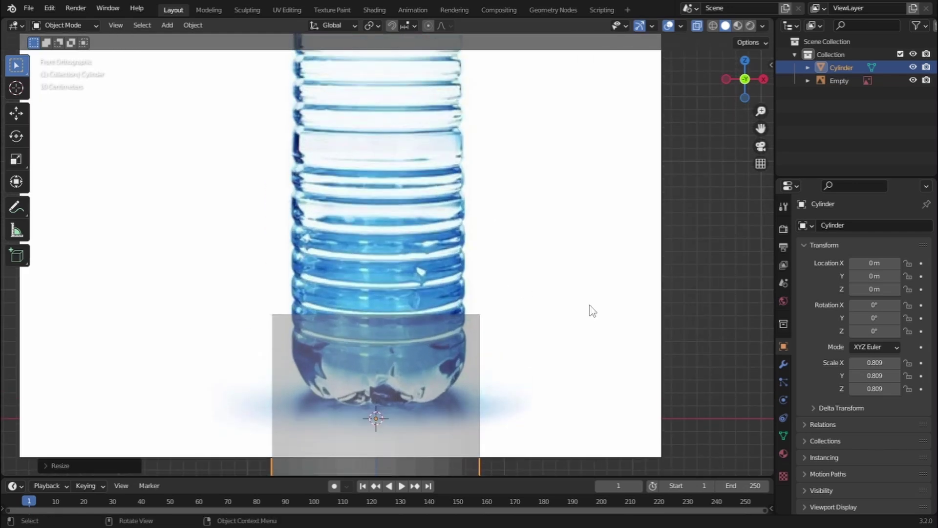
key("s")
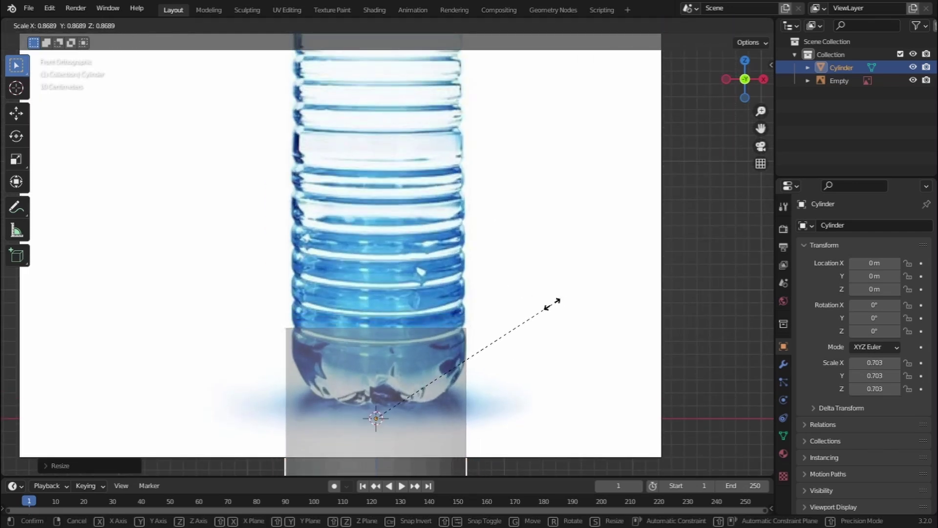
left_click(551, 303)
Move the cylinder over the bottle's base, to X 0.021361 m and Z 0.785 m
key("g")
key("x")
left_click(555, 308)
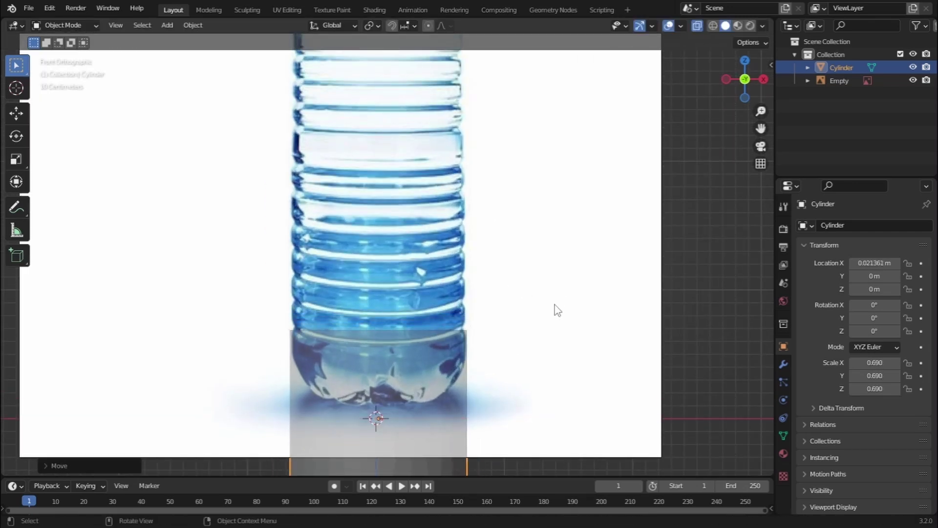
key("g")
key("z")
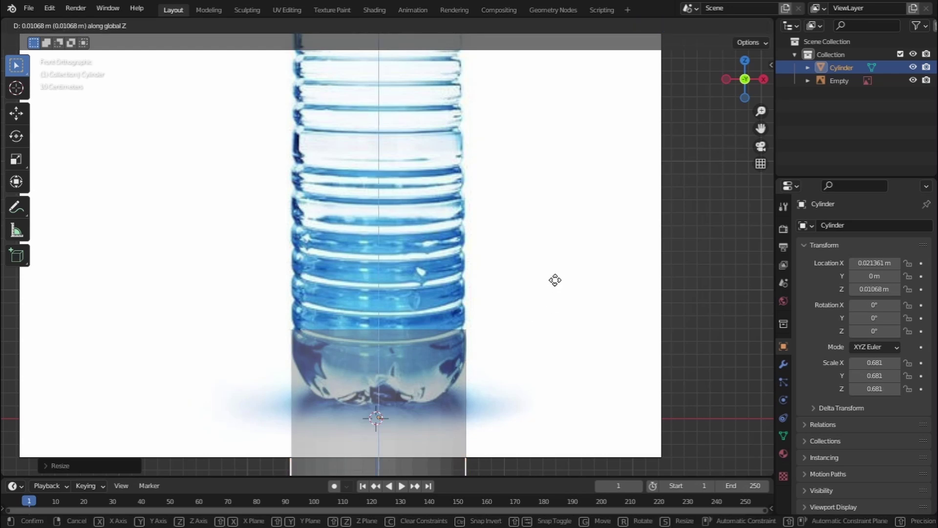
left_click(556, 204)
left_click(57, 25)
In Edit Mode, bevel the cylinder's bottom edge loop into a rounded multi-segment base
left_click(59, 52)
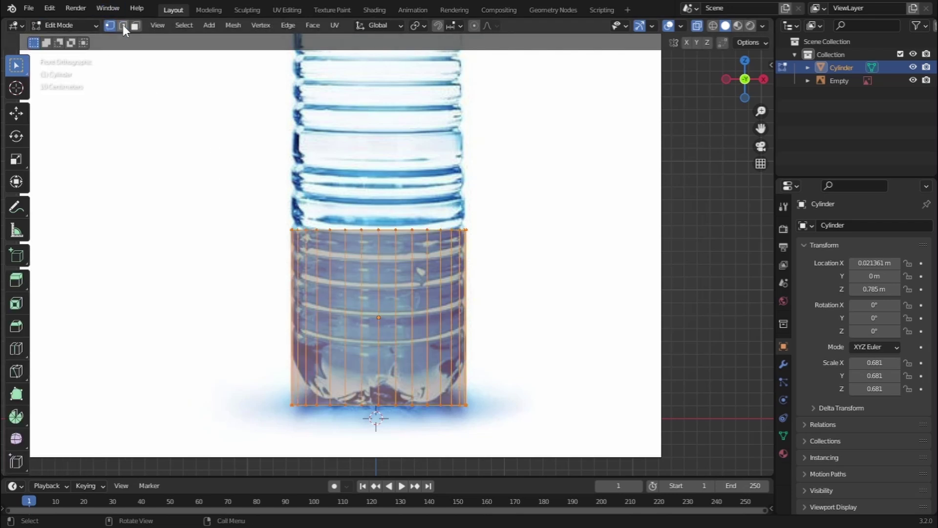
scroll(207, 222, "up", 3)
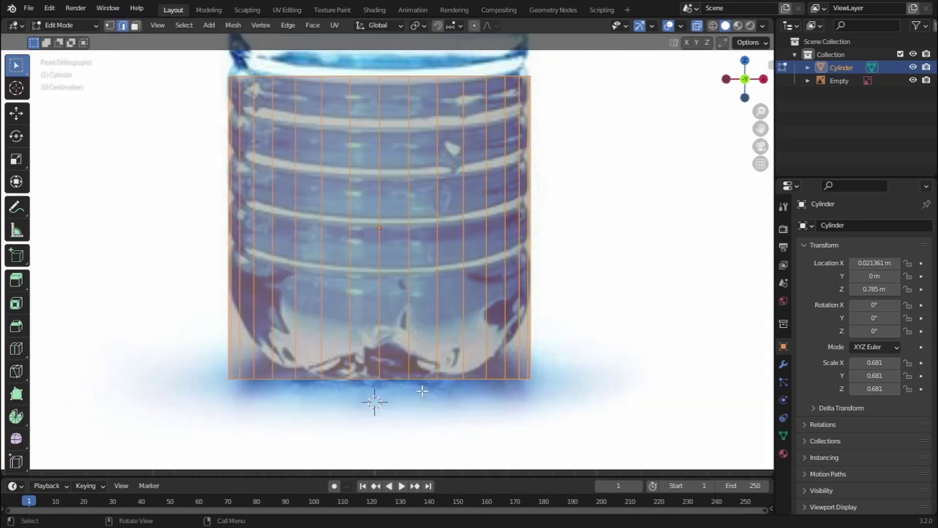
scroll(225, 312, "down", 2)
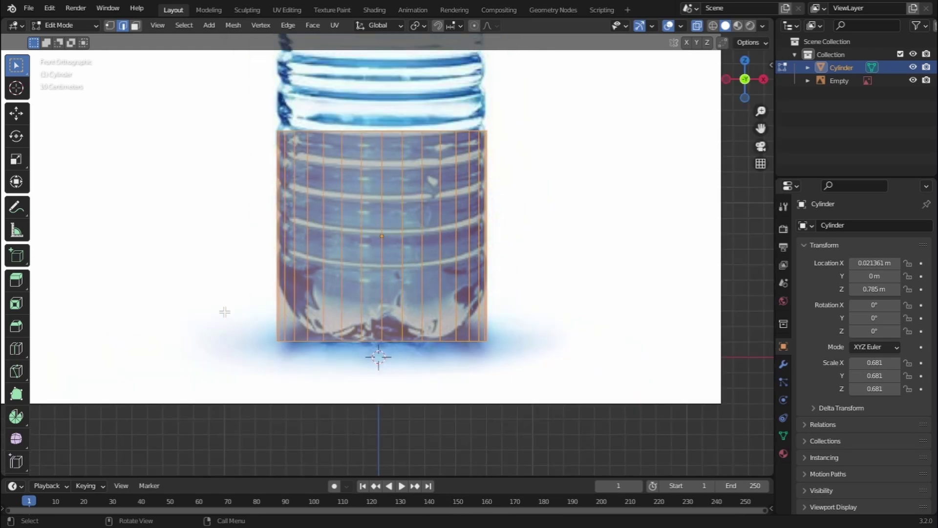
left_click_drag(231, 319, 545, 394)
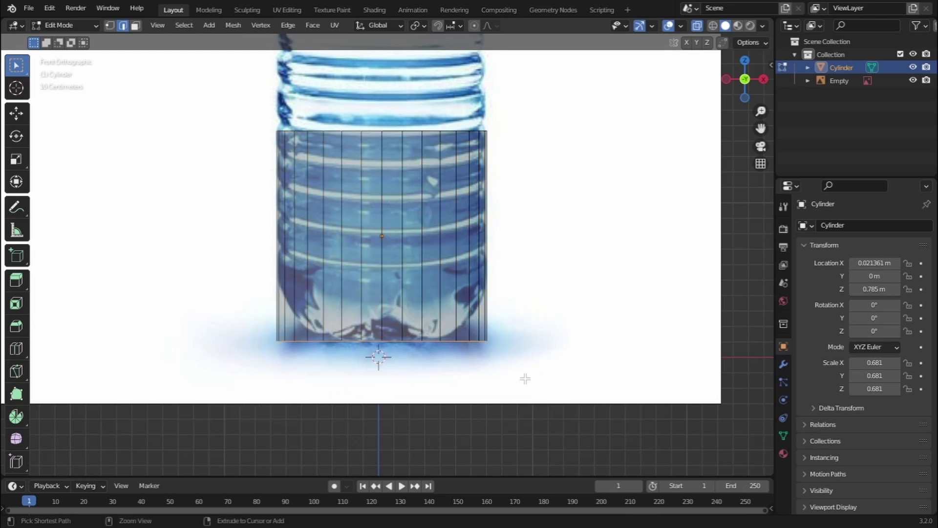
key("ctrl+b")
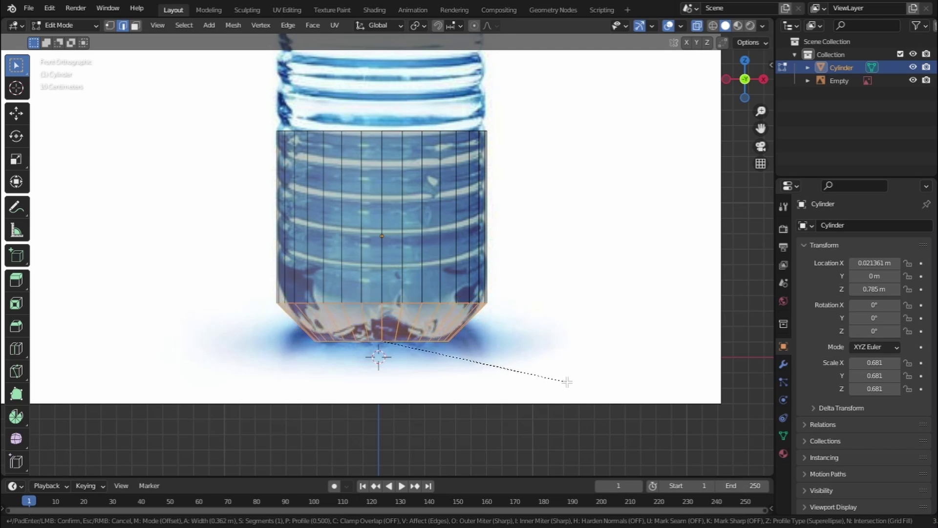
scroll(566, 381, "up", 5)
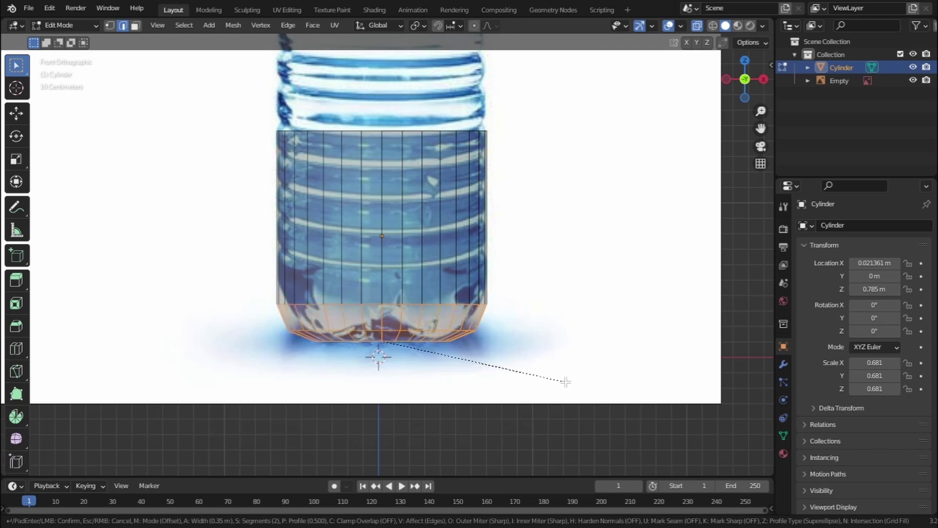
left_click(566, 382)
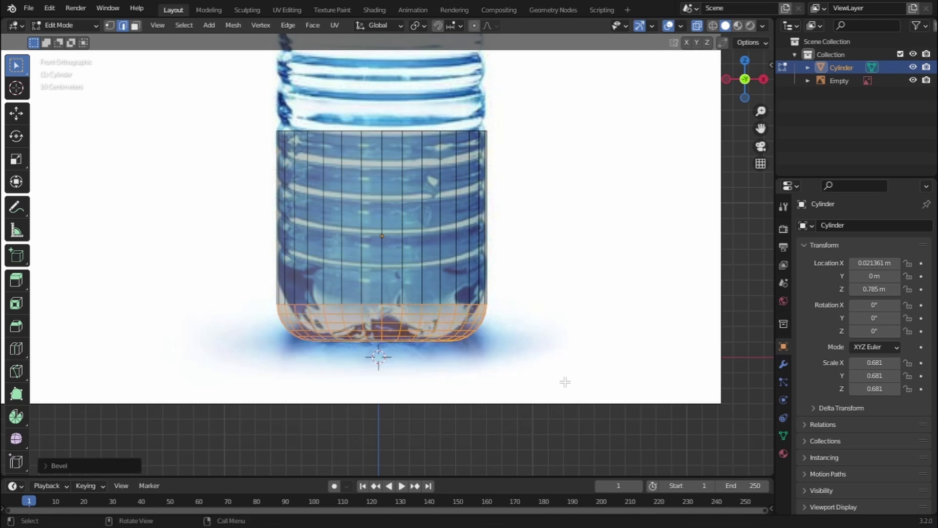
Select the cylinder's top faces with the whole bottle in view
middle_click_drag(528, 283, 526, 383, "shift")
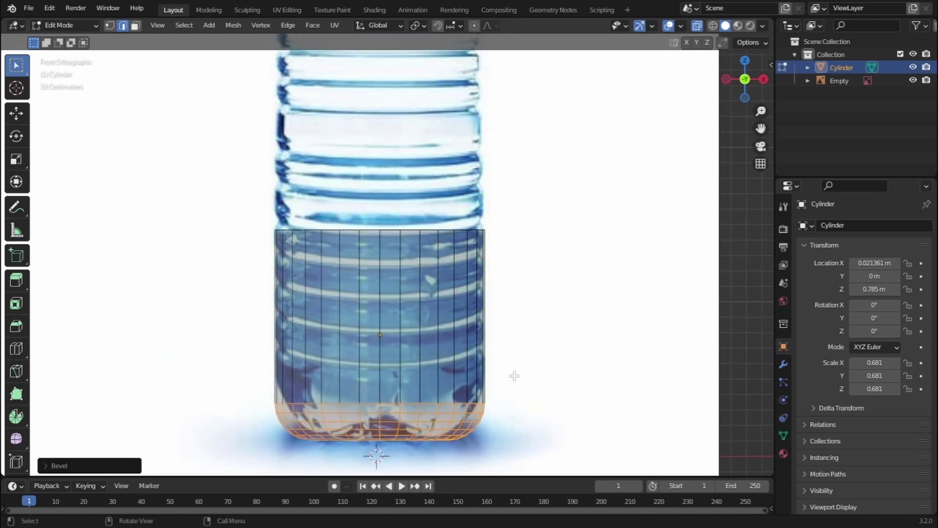
left_click_drag(235, 209, 561, 248)
scroll(561, 247, "down", 2)
middle_click_drag(561, 247, 519, 420, "shift")
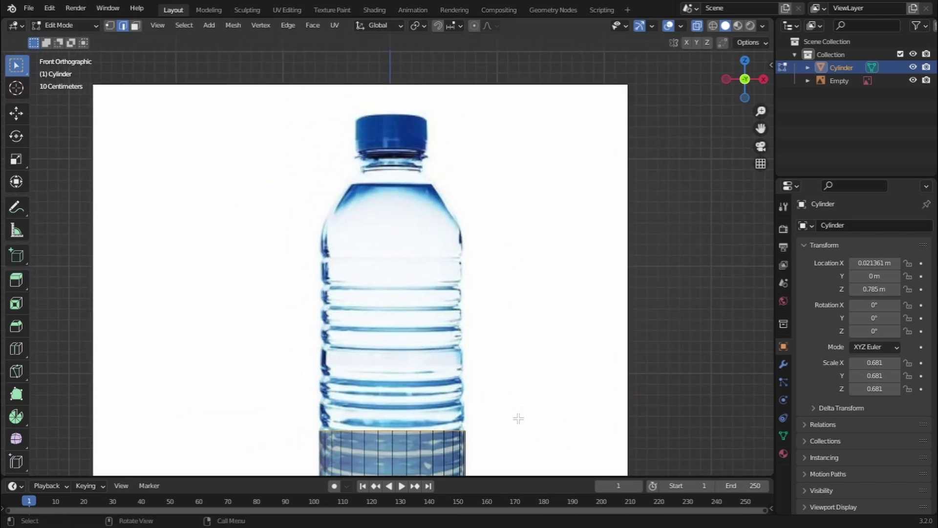
Raise the cylinder's top faces 1.73 m along Z up to the bottle's shoulder
key("g")
key("z")
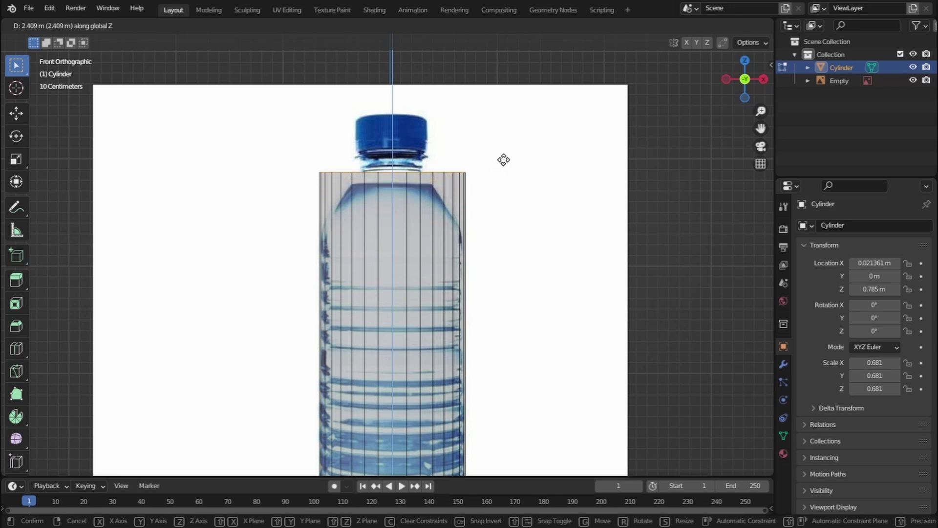
left_click(513, 232)
middle_click_drag(553, 319, 539, 168, "shift")
key("ctrl+r")
scroll(499, 274, "down", 3)
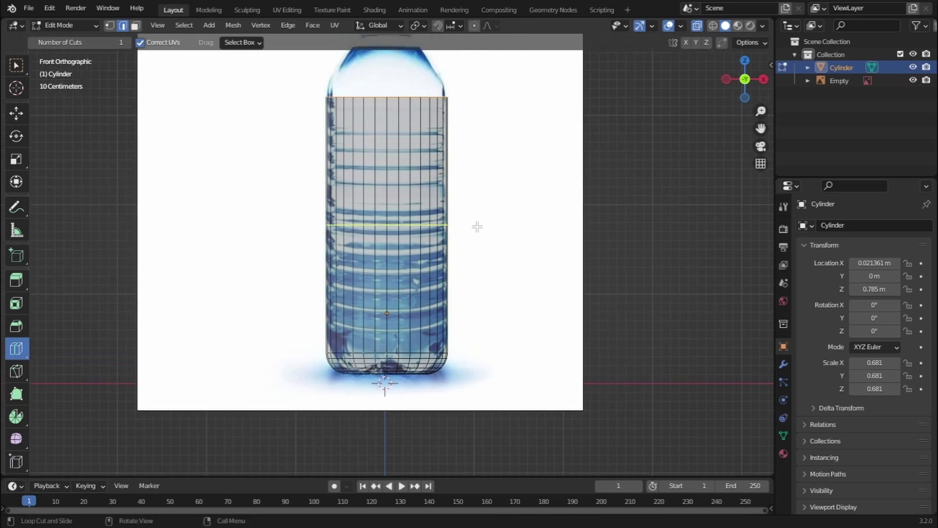
Cut edge loops on the body, widening and bevelling one into the first rib
scroll(477, 227, "up", 3)
left_click_drag(486, 105, 480, 321)
left_click_drag(497, 98, 503, 295)
left_click(493, 295)
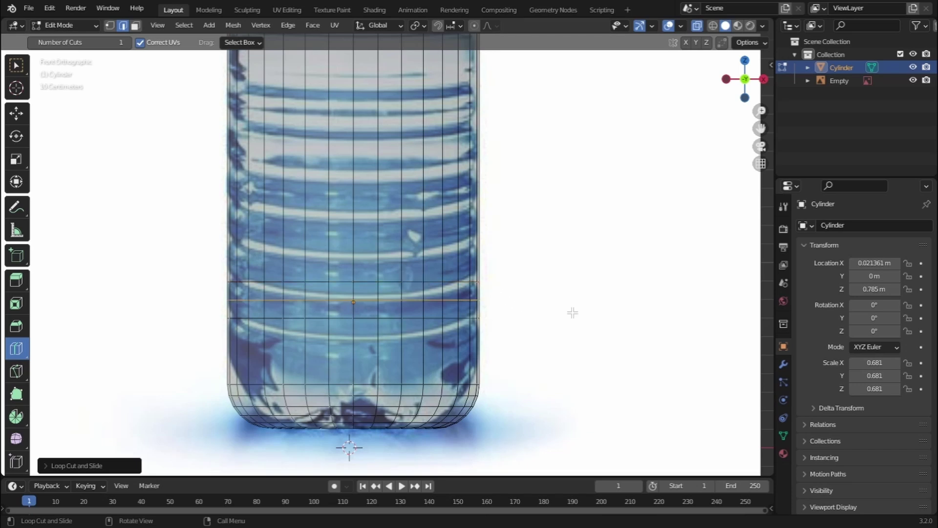
key("s")
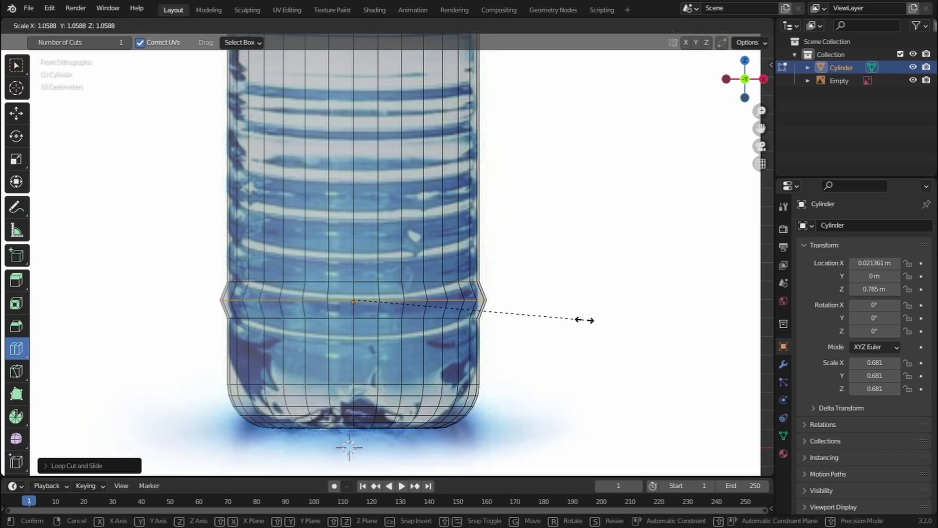
left_click(584, 319)
key("ctrl+b")
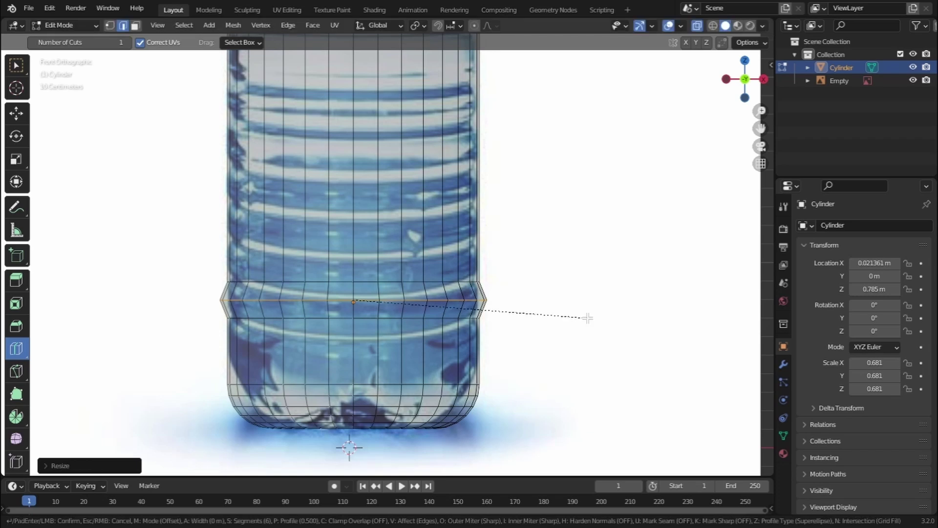
left_click(595, 308)
Cut, widen and bevel a second rib loop higher up the body
left_click_drag(504, 248, 583, 420)
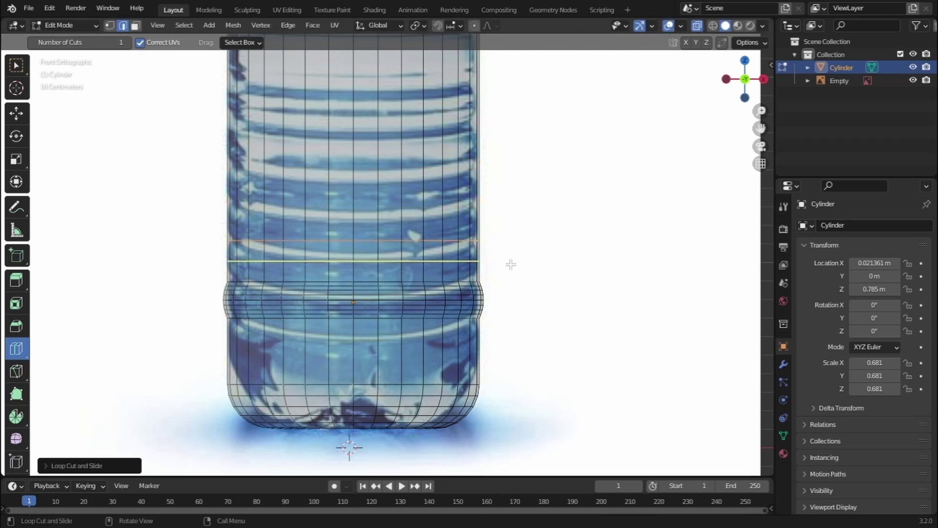
left_click(510, 262)
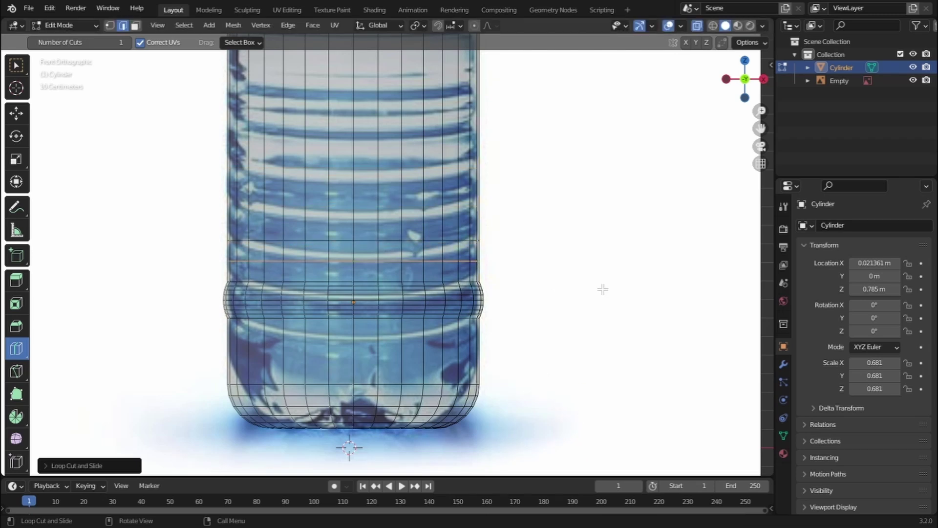
key("s")
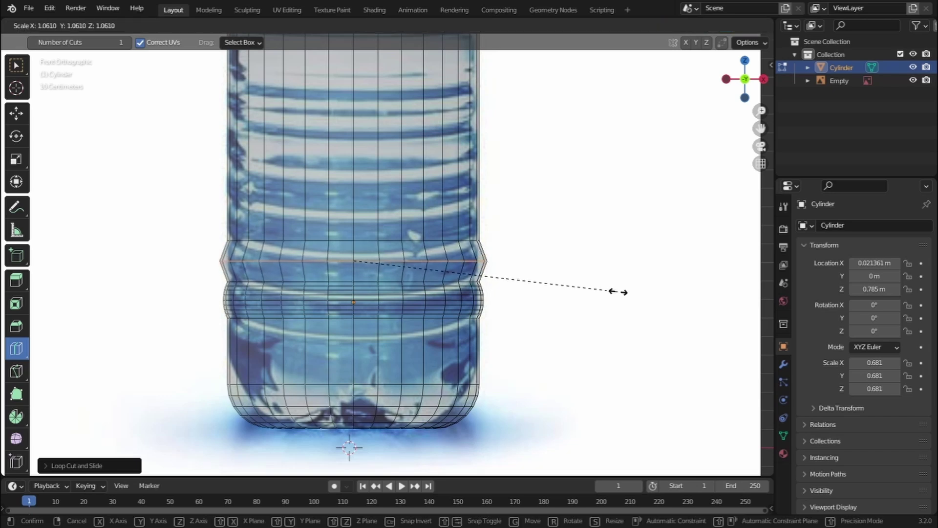
left_click(618, 292)
key("ctrl+b")
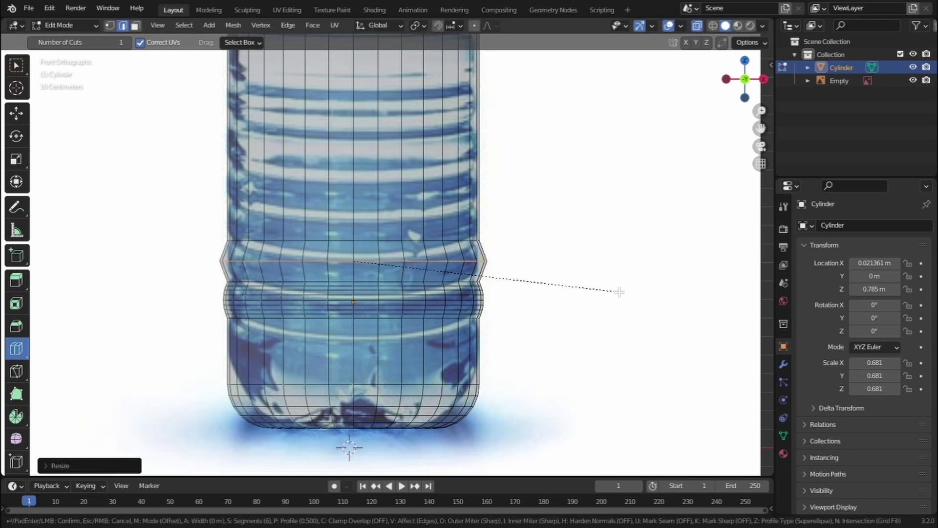
left_click(631, 294)
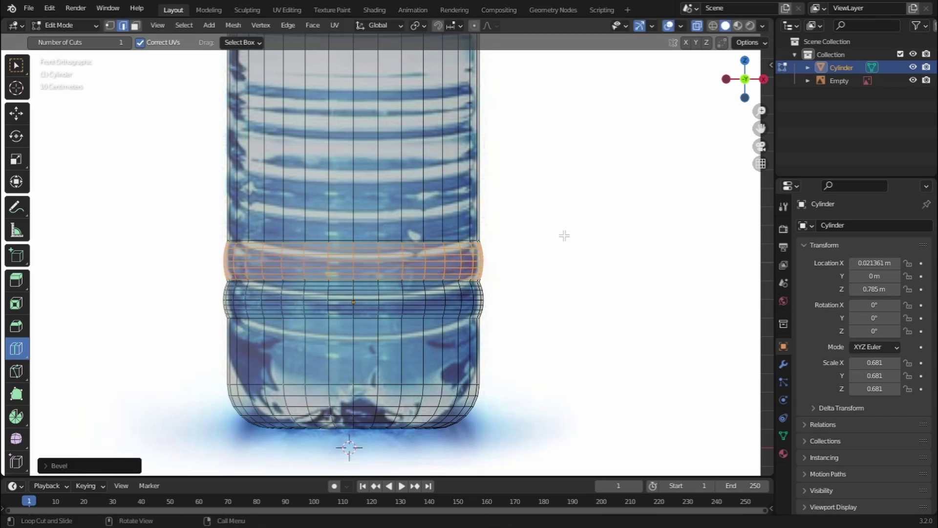
middle_click_drag(557, 247, 559, 285, "shift")
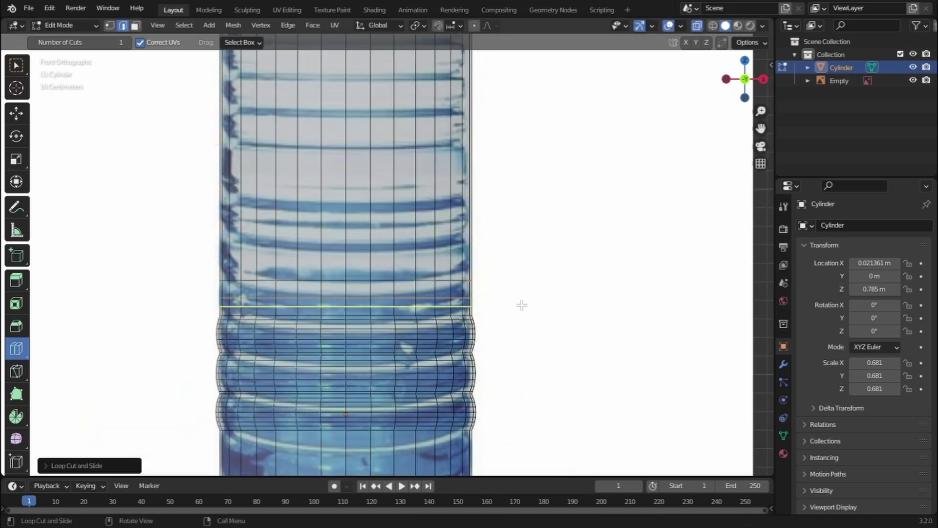
key("ctrl+b")
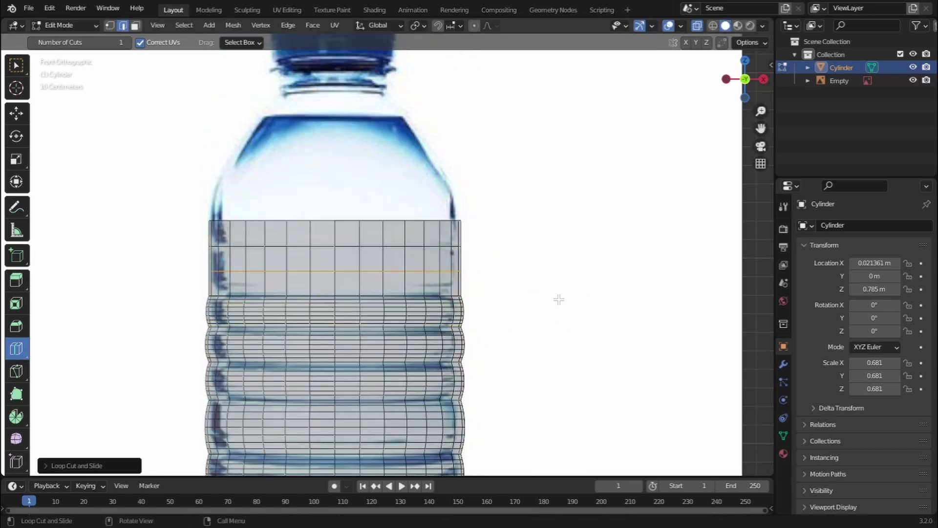
Extrude the top edge ring upward twice, narrowing it each time into the shoulder
key("w")
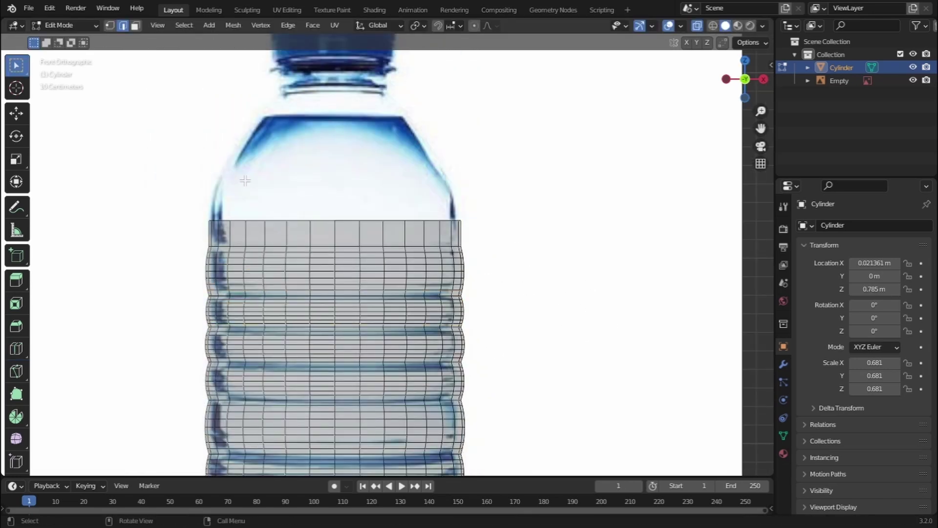
left_click_drag(182, 182, 494, 230)
key("e")
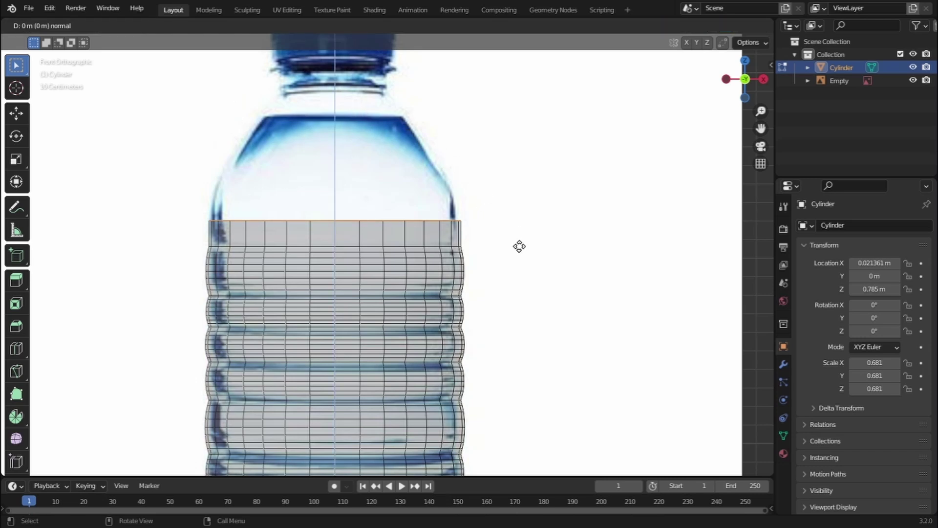
key("z")
key("z")
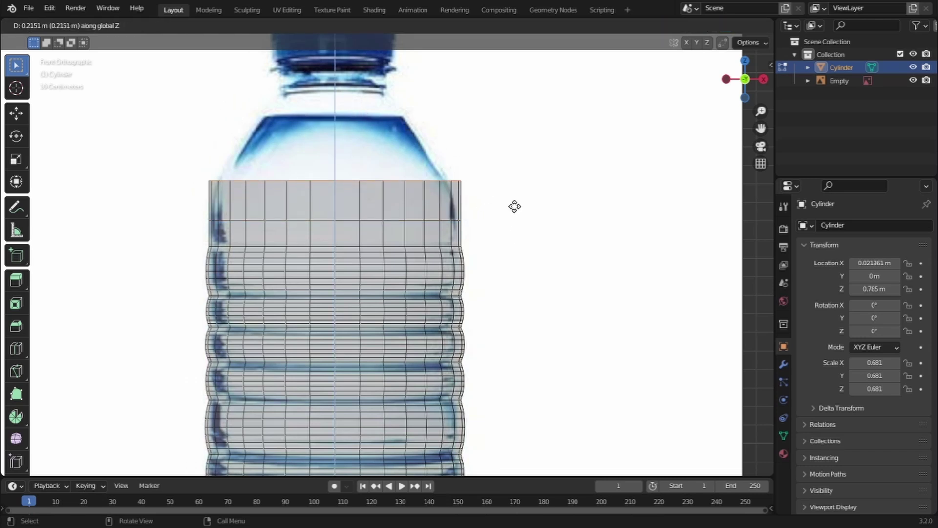
left_click(514, 188)
key("s")
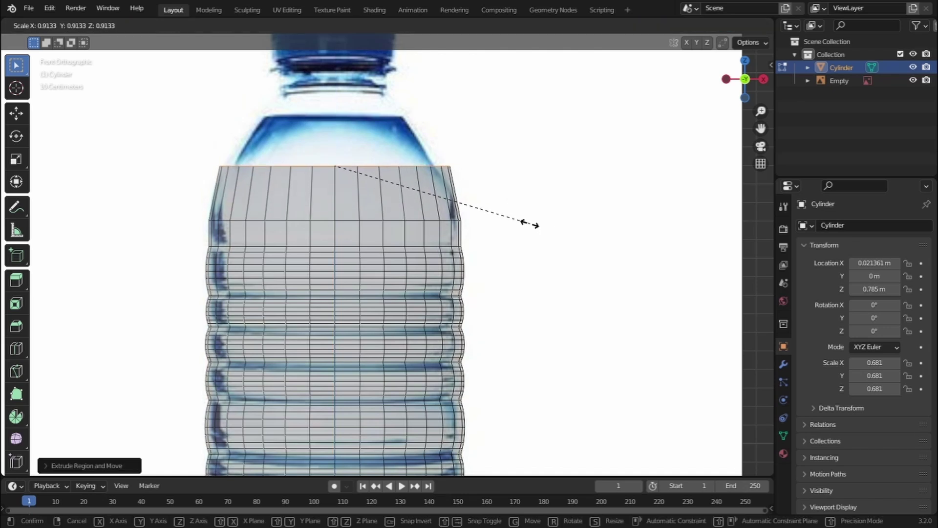
left_click(511, 220)
key("e")
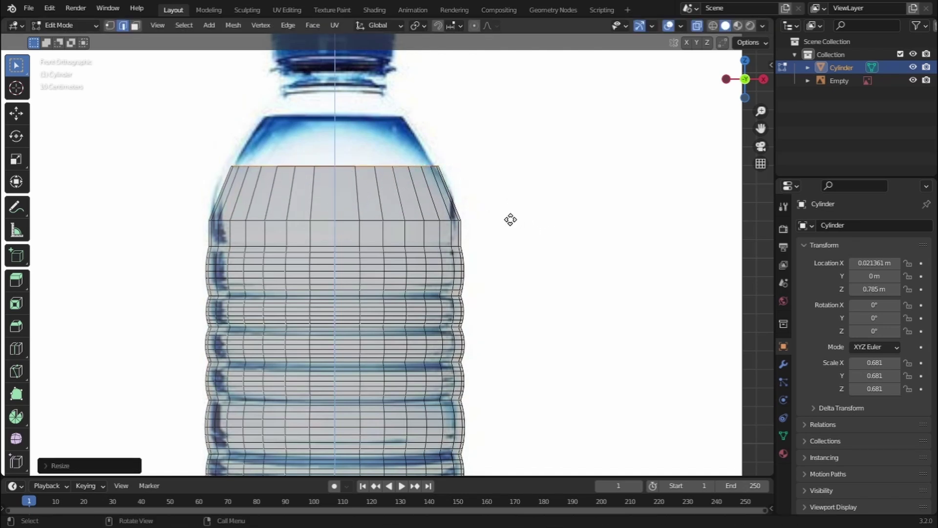
left_click(504, 184)
key("s")
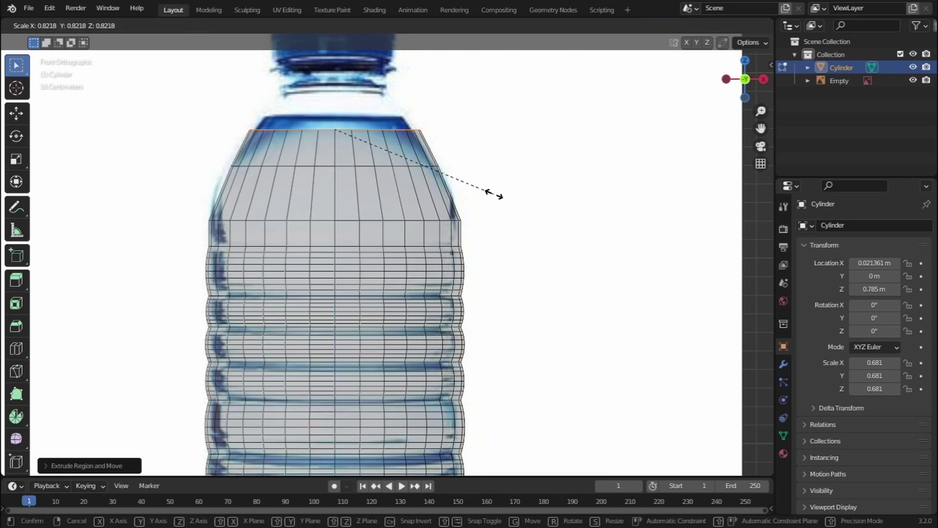
left_click(494, 194)
Extrude and shrink the ring to neck width, then add a thin ring at the neck base
middle_click_drag(492, 195, 485, 277, "shift")
scroll(485, 277, "up", 3)
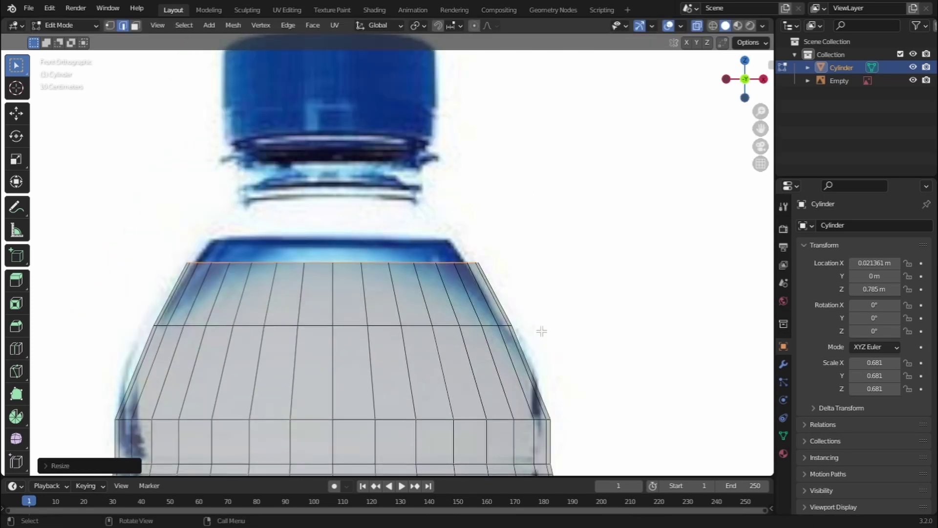
key("e")
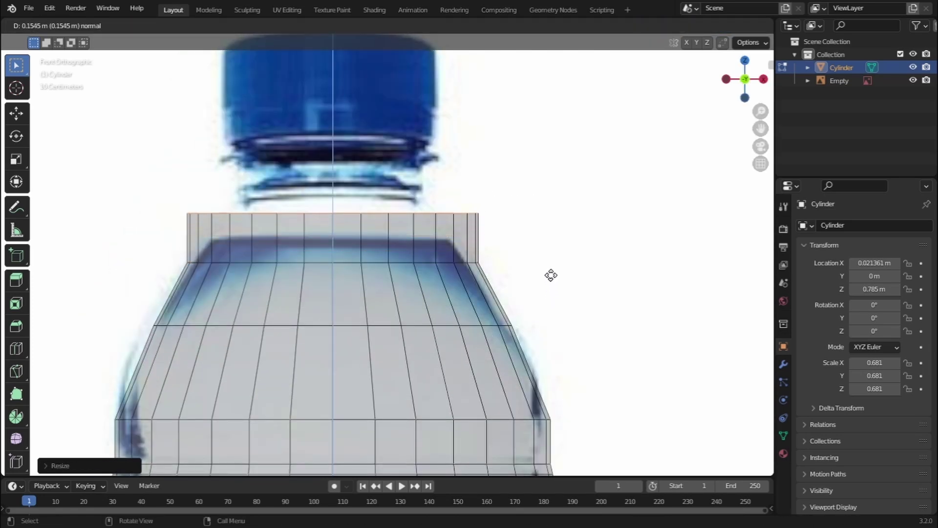
left_click(553, 271)
key("s")
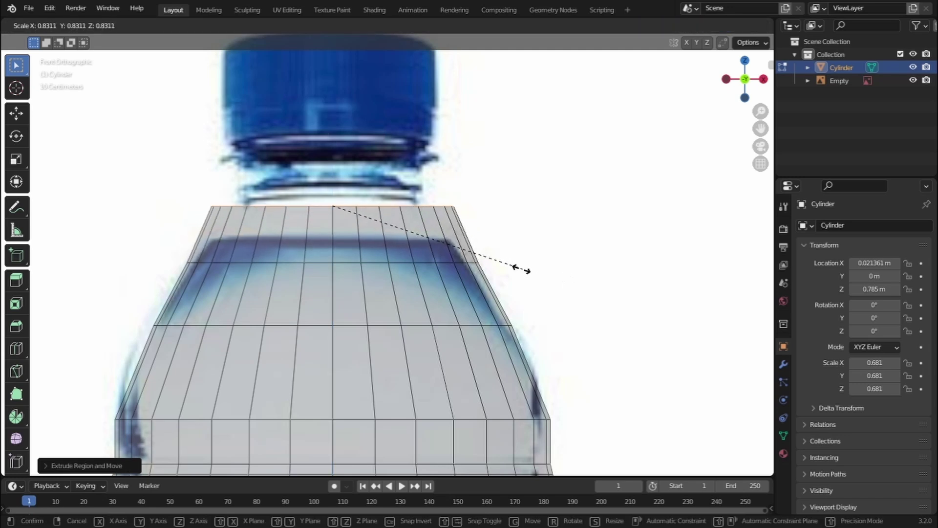
left_click(481, 261)
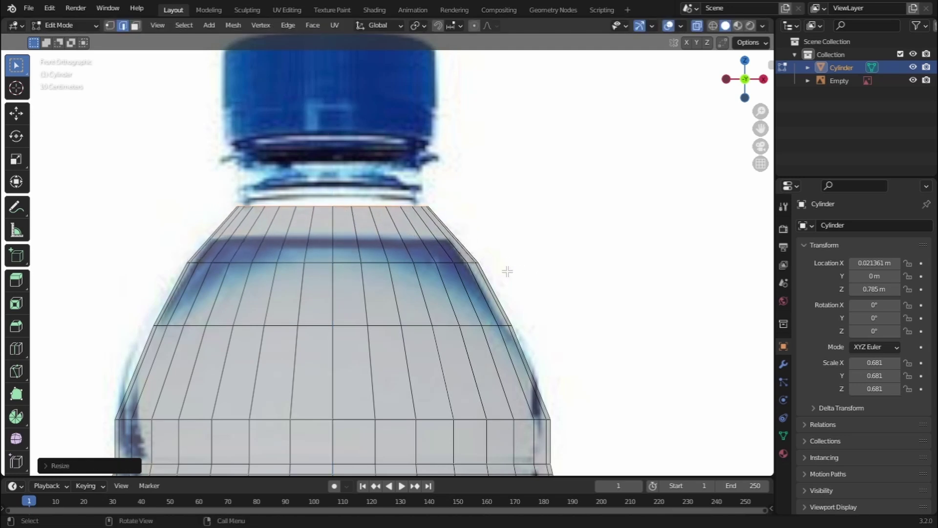
key("e")
left_click(509, 264)
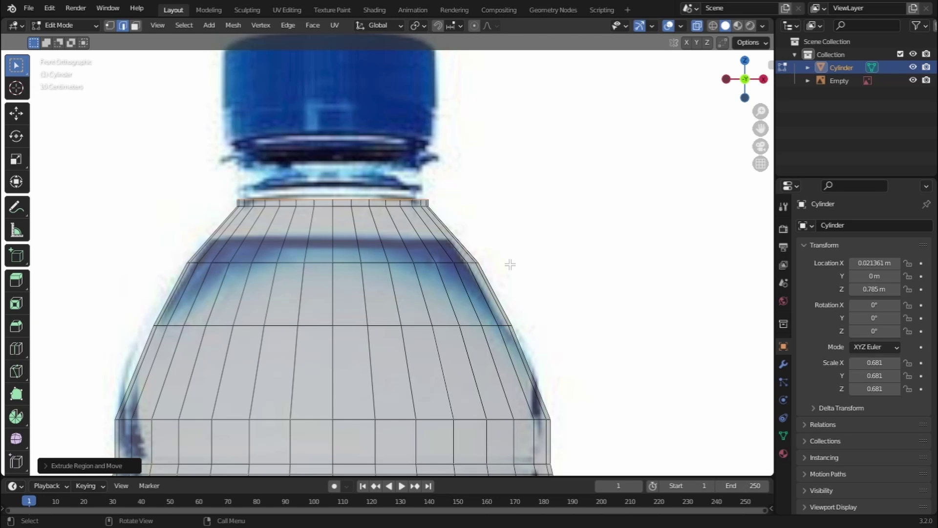
Extrude the top ring up through the neck and into the cap
key("e")
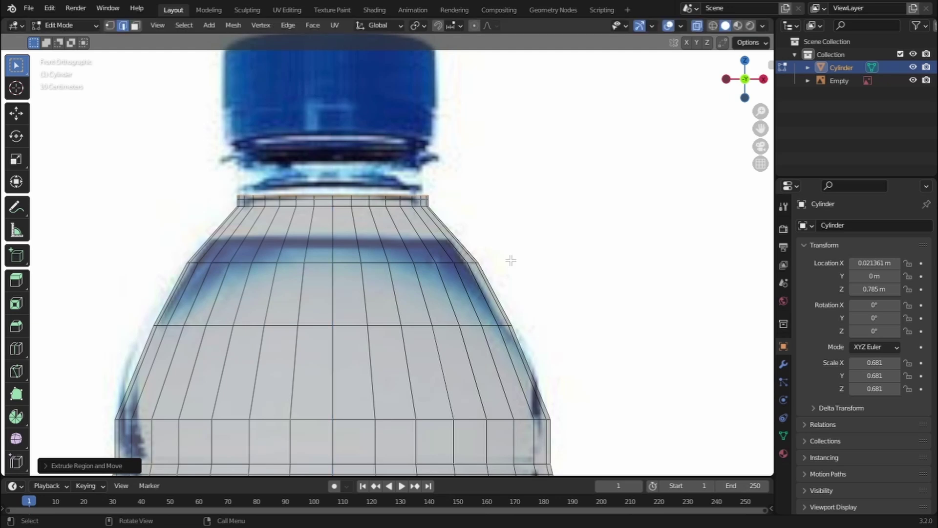
key("e")
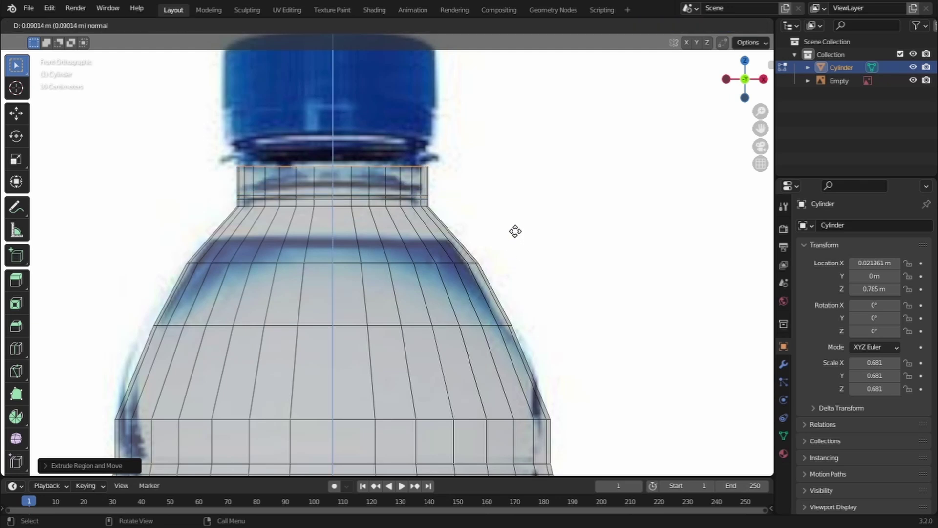
left_click(516, 232)
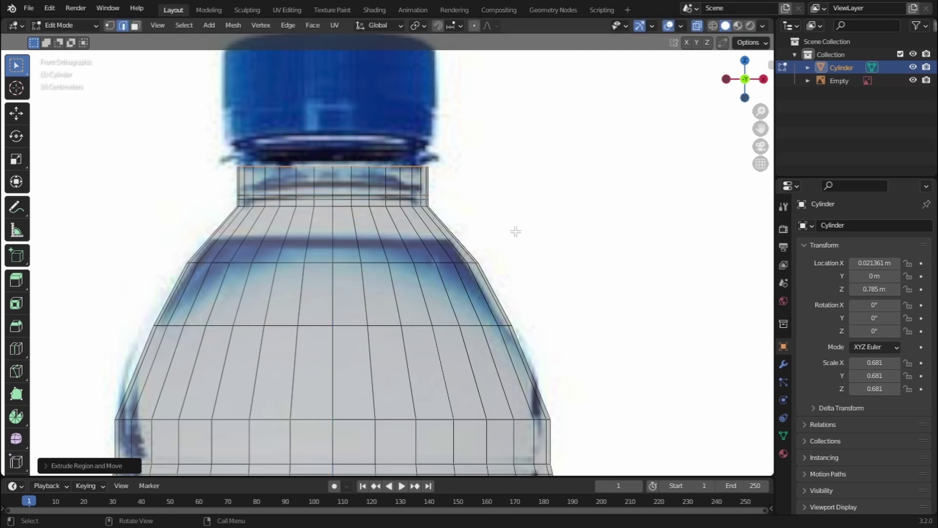
key("e")
left_click(520, 225)
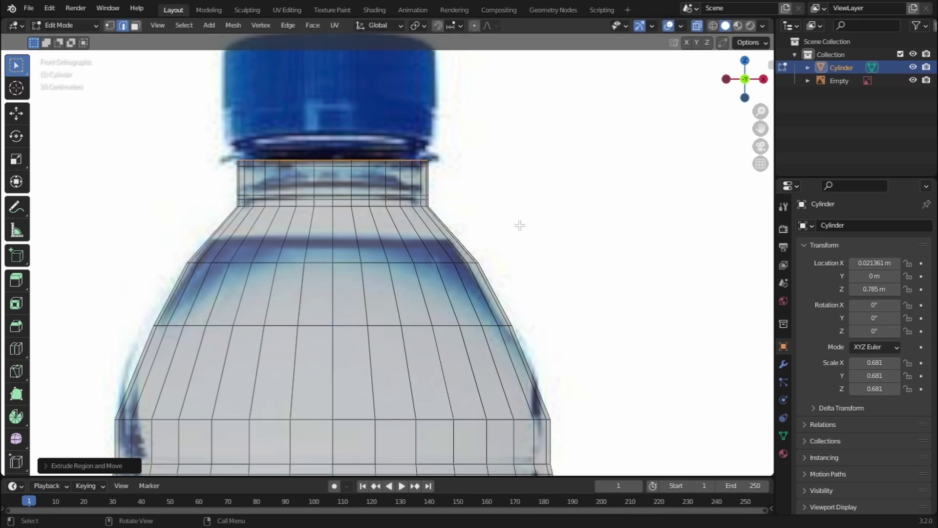
key("e")
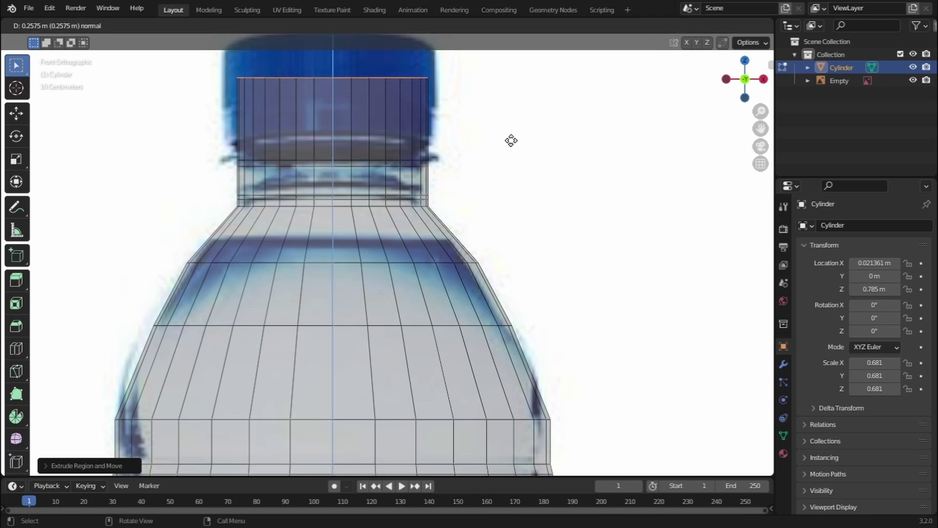
left_click(509, 124)
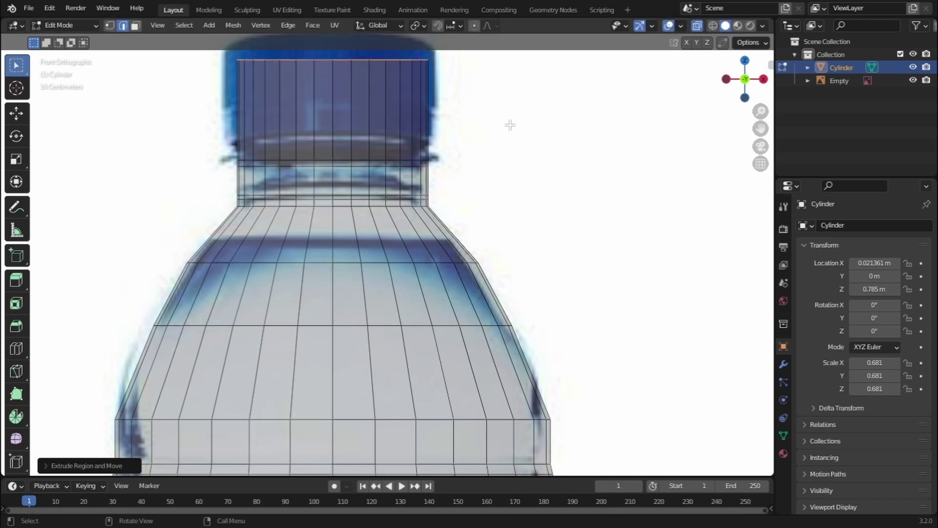
Return to Object Mode and turn off X-Ray
left_click(77, 22)
left_click(72, 37)
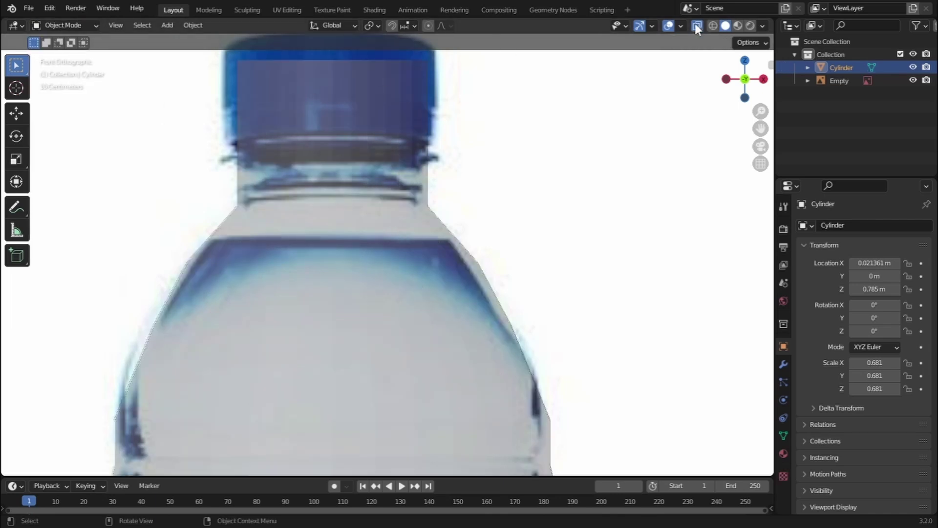
left_click(697, 28)
Move the bottle forward along Y in front of the reference image
middle_click_drag(488, 210, 413, 209)
scroll(500, 256, "down", 3)
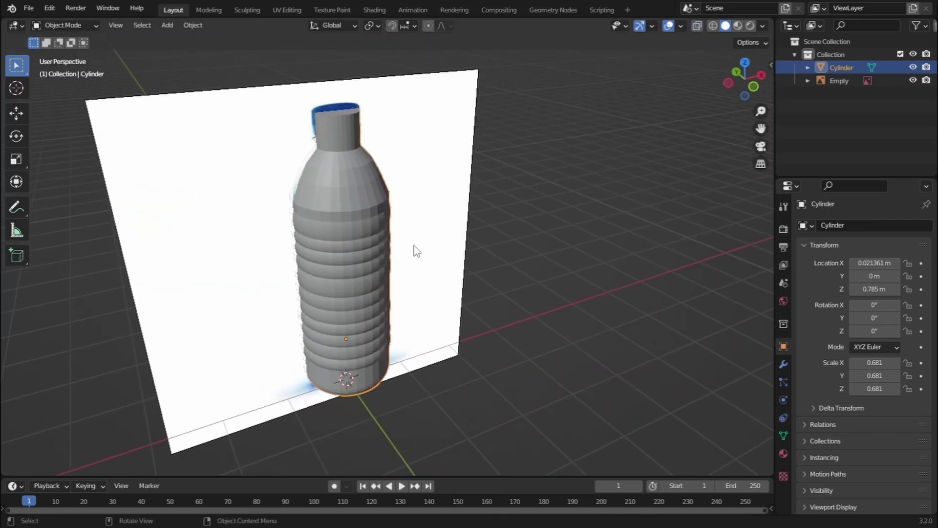
key("g")
key("y")
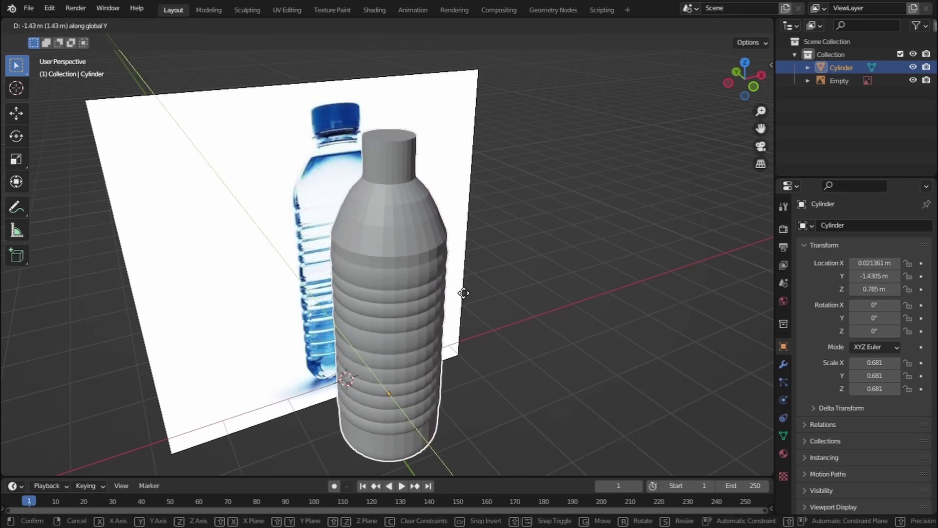
left_click(463, 294)
middle_click_drag(405, 298, 361, 265)
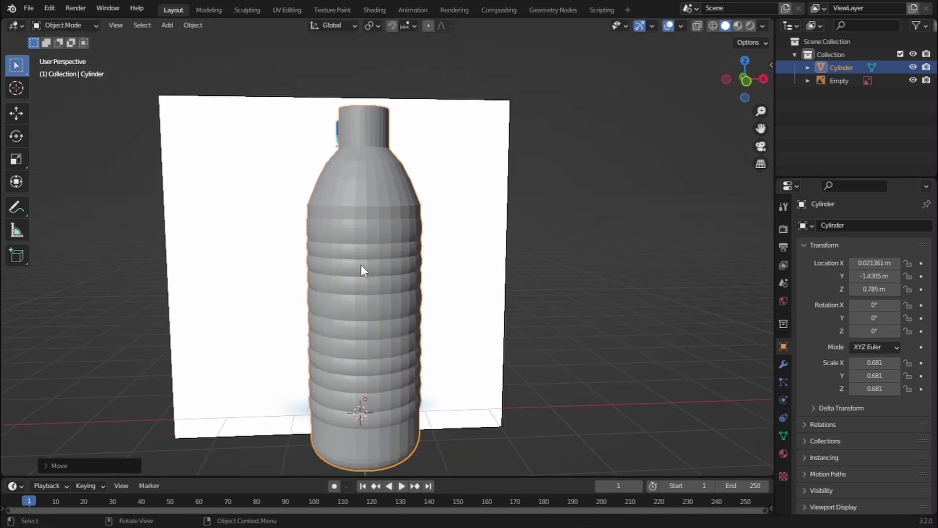
middle_click_drag(404, 321, 372, 317)
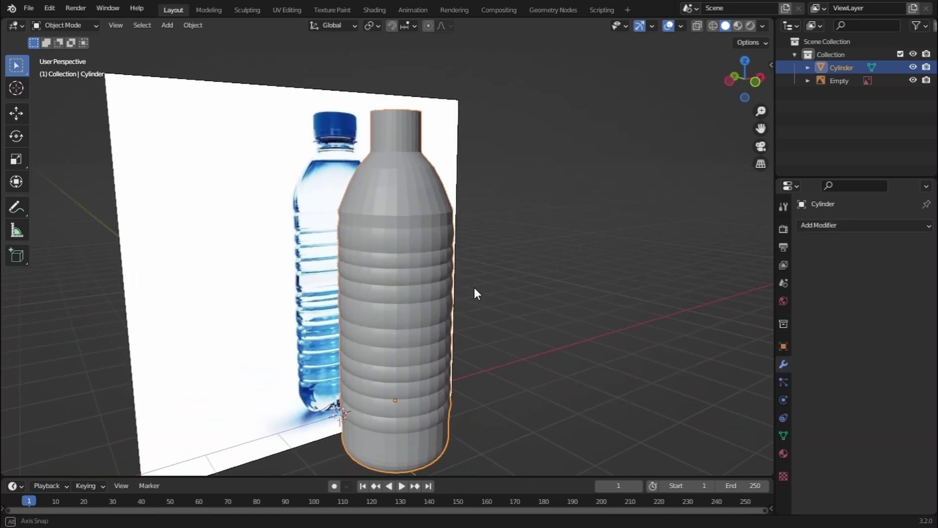
middle_click_drag(474, 287, 425, 289)
Shade the bottle smooth and enable Auto Smooth at 30° in its Normals settings
right_click(406, 274)
left_click(406, 275)
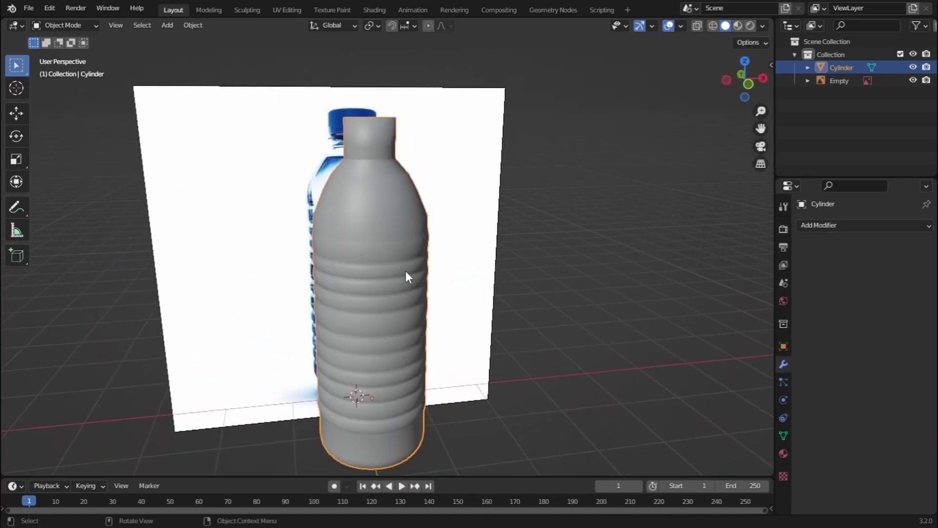
left_click(784, 434)
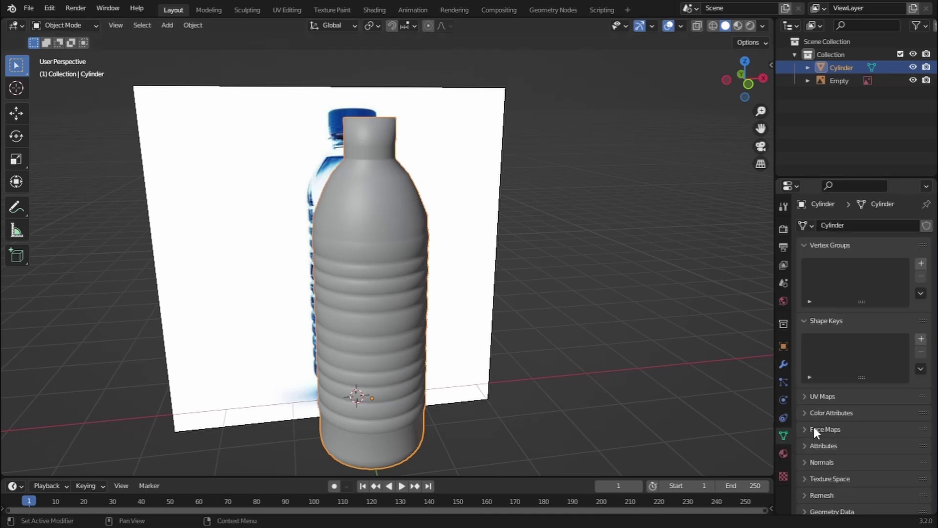
left_click(802, 462)
scroll(852, 412, "down", 1)
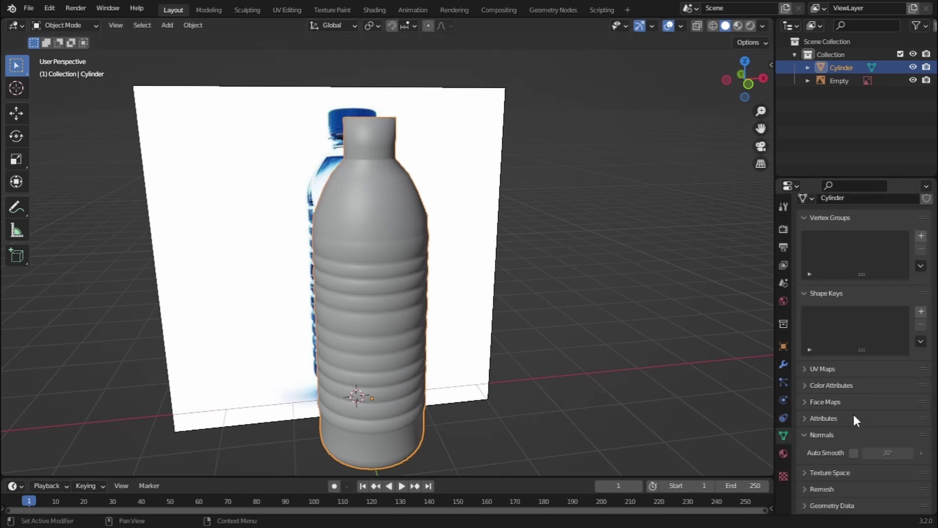
left_click(854, 453)
scroll(416, 265, "up", 5)
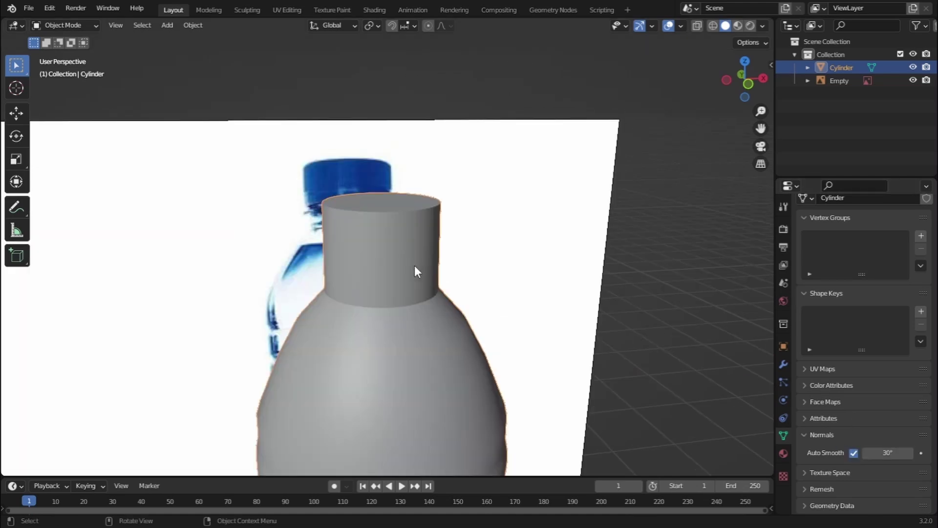
Switch the bottle into Edit Mode
middle_click_drag(379, 269, 333, 222)
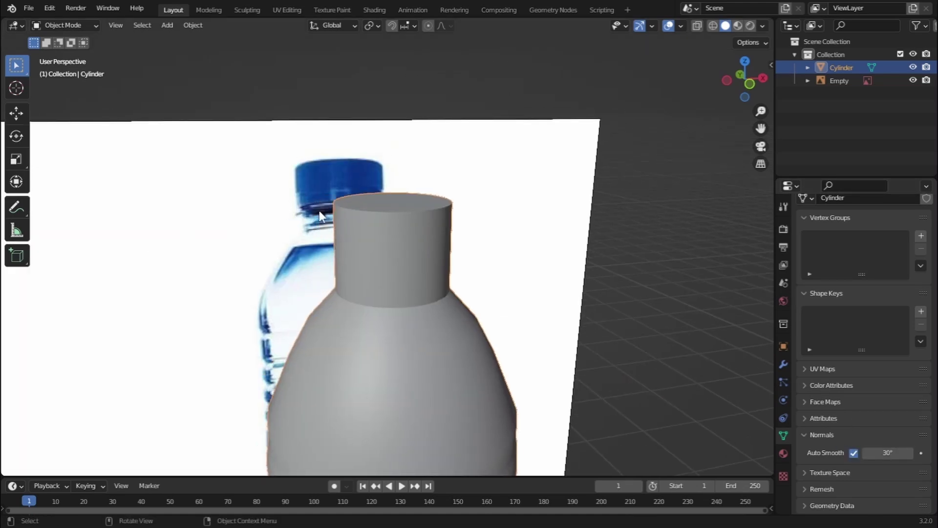
left_click(74, 25)
left_click(68, 54)
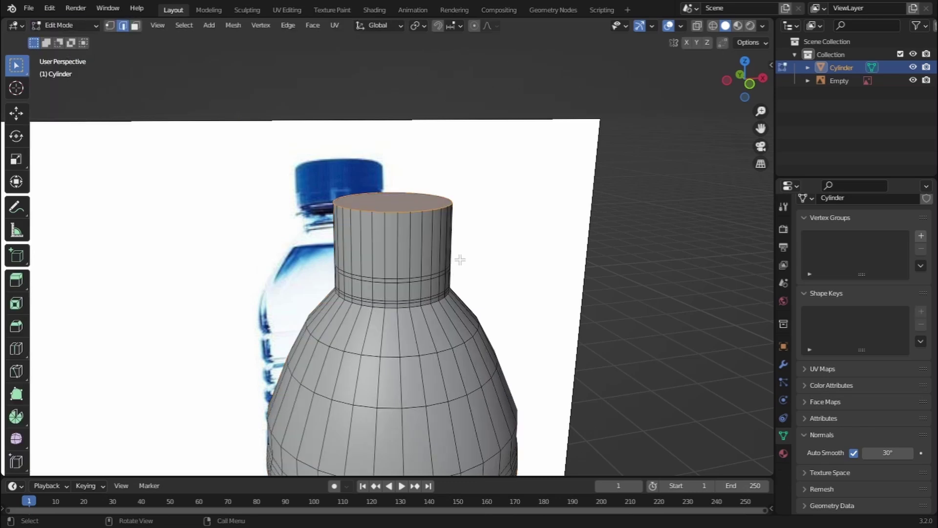
In front view, select the upper neck face ring and extrude it outward along normals into a collar
key("KP_1")
scroll(393, 221, "up", 3)
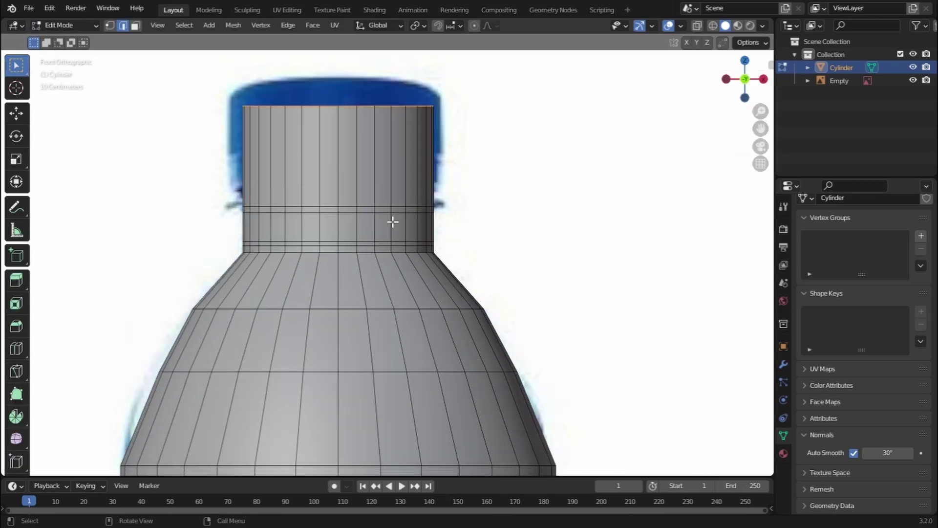
left_click(368, 208, "alt")
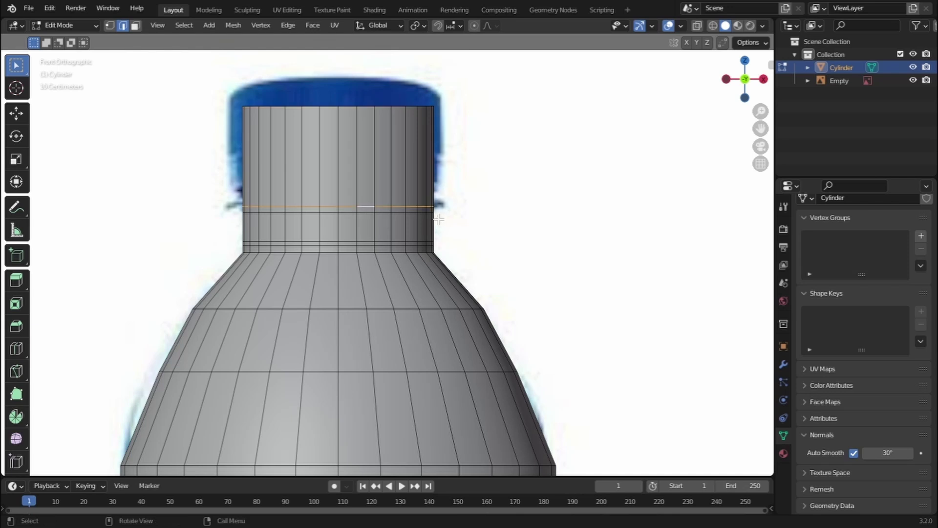
left_click(135, 26)
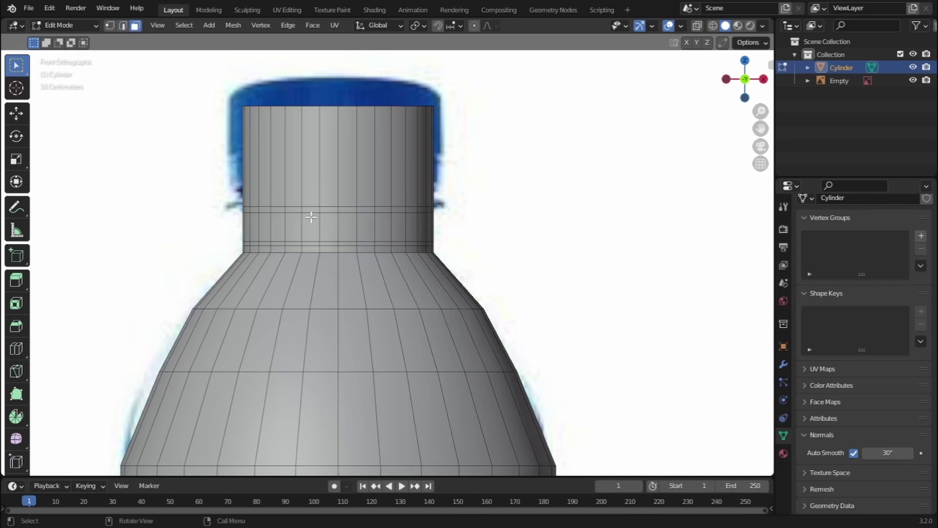
left_click(285, 209, "alt")
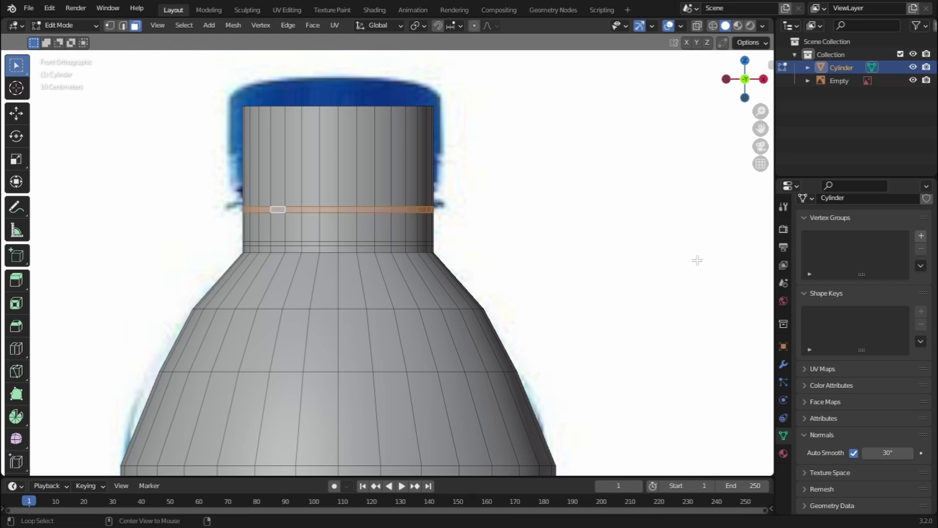
key("alt+e")
left_click(691, 274)
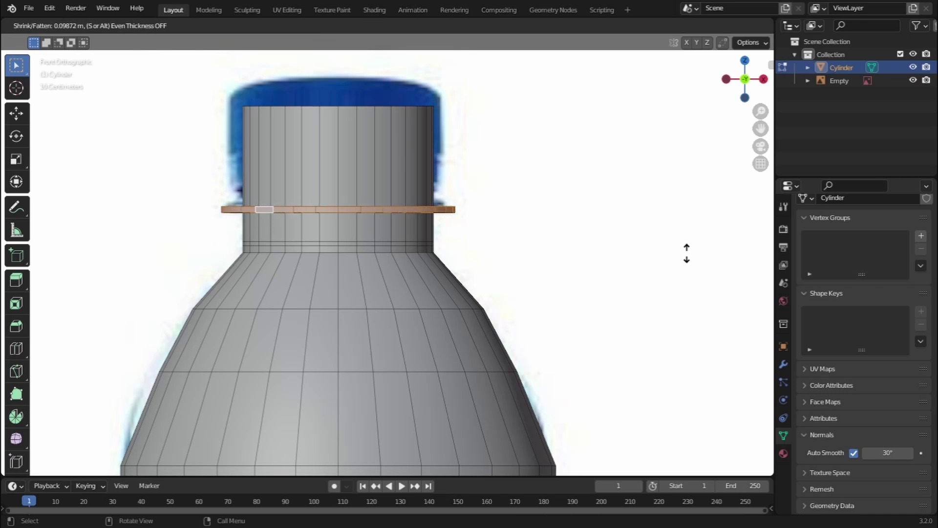
left_click(687, 254)
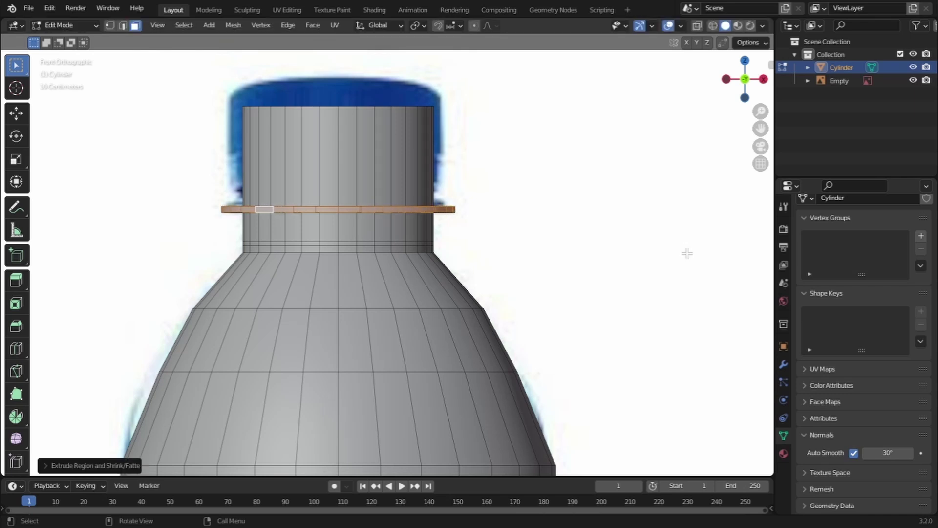
Extrude the lower neck face ring outward into a second collar and return to Object Mode
left_click(387, 244, "alt")
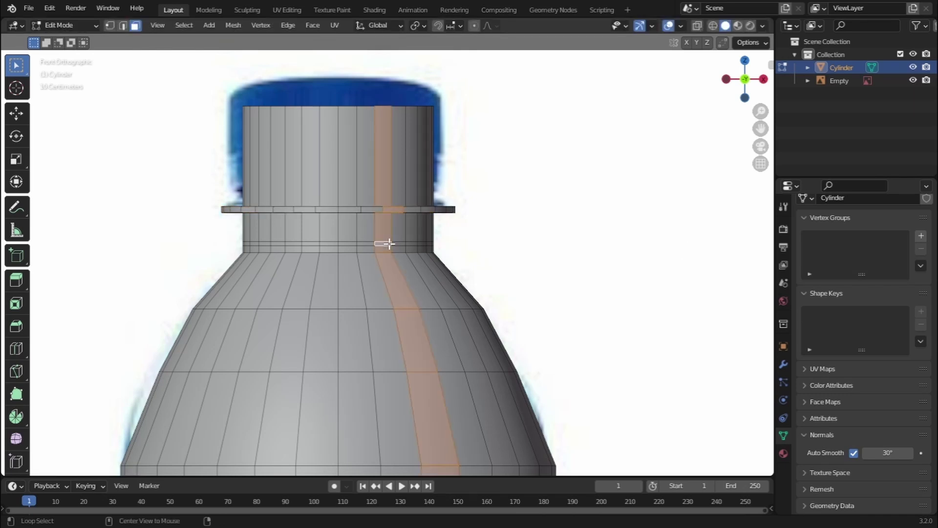
left_click(407, 243, "alt")
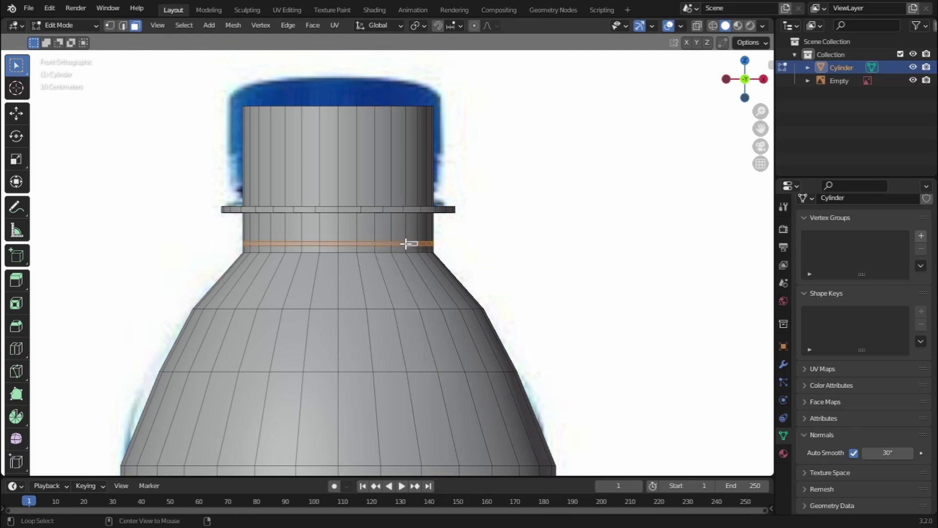
key("alt+e")
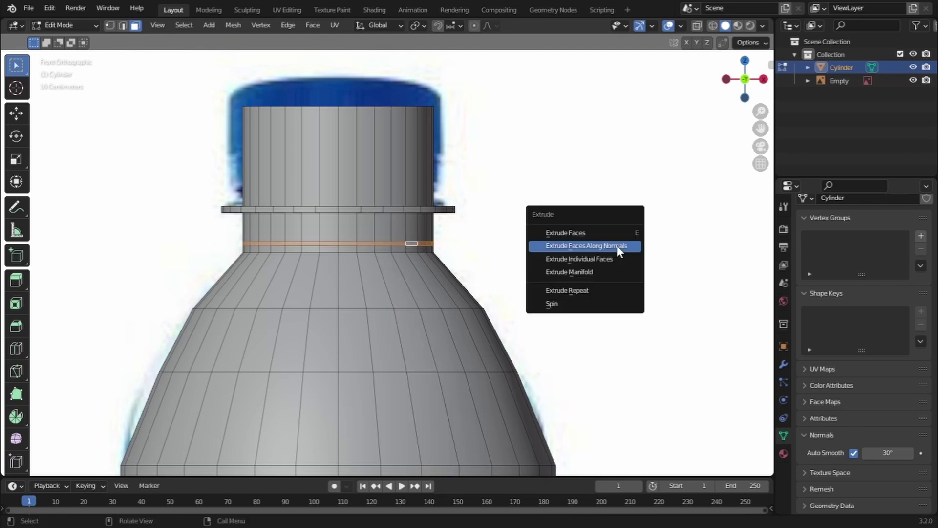
left_click(617, 245)
left_click(616, 240)
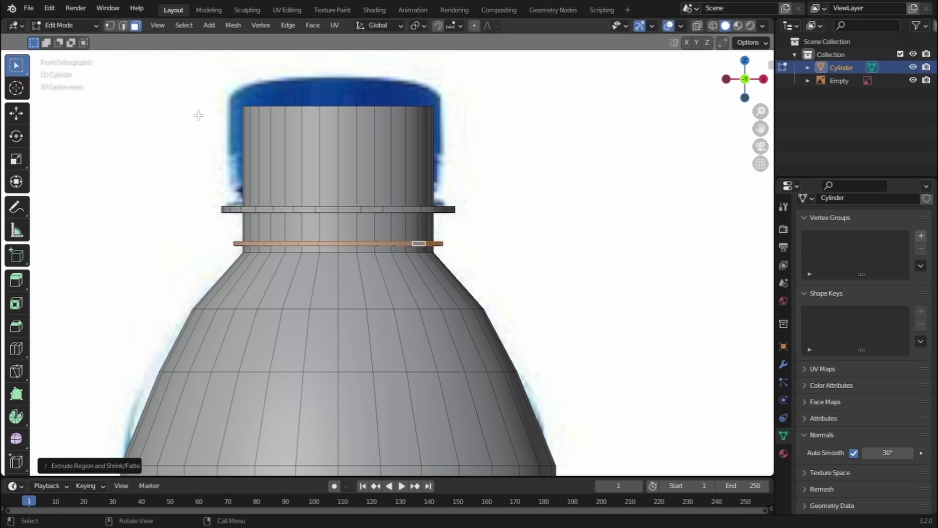
left_click(44, 27)
left_click(67, 40)
middle_click_drag(344, 203, 355, 216)
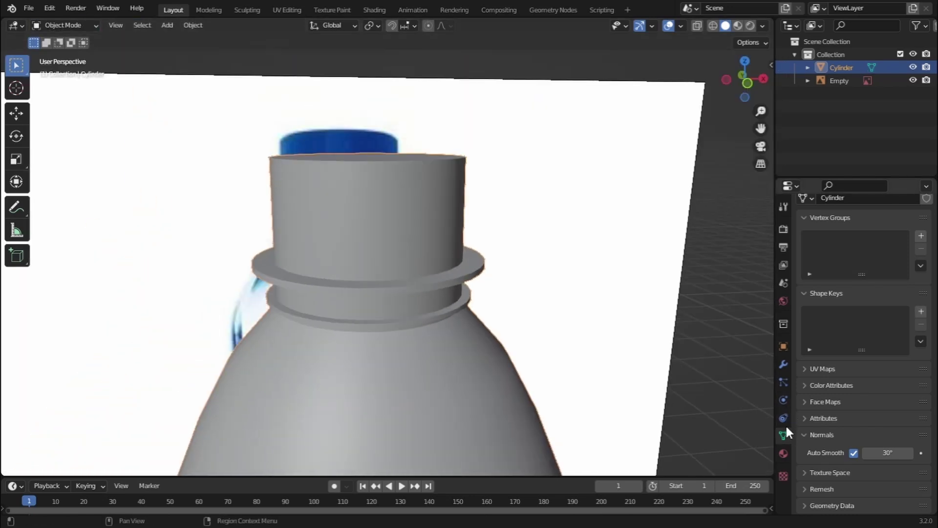
Add a Bevel modifier to the bottle with Segments set to 2
left_click(785, 365)
left_click(863, 228)
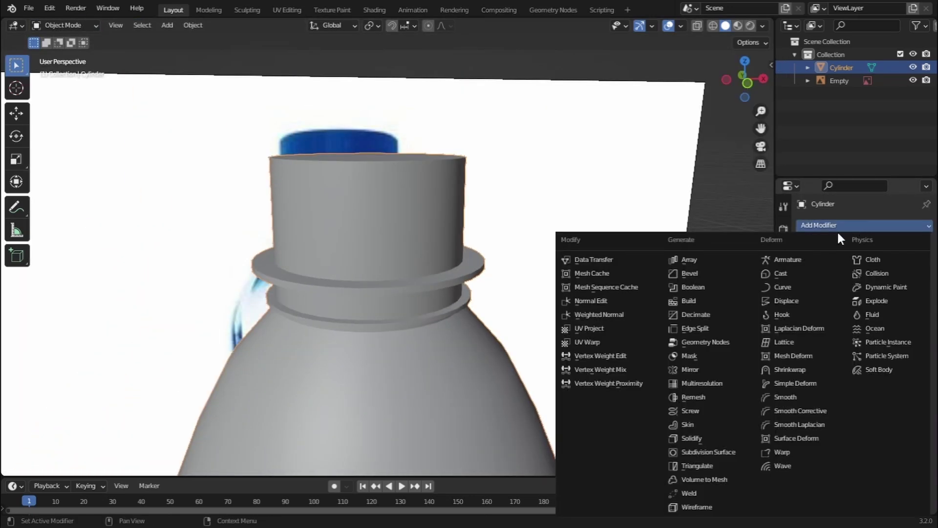
left_click(707, 273)
scroll(705, 275, "up", 2)
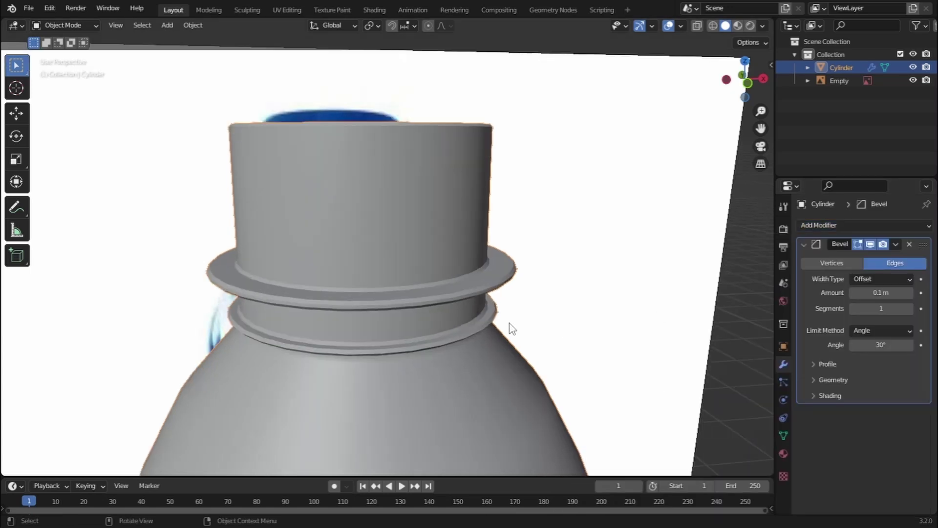
left_click(908, 309)
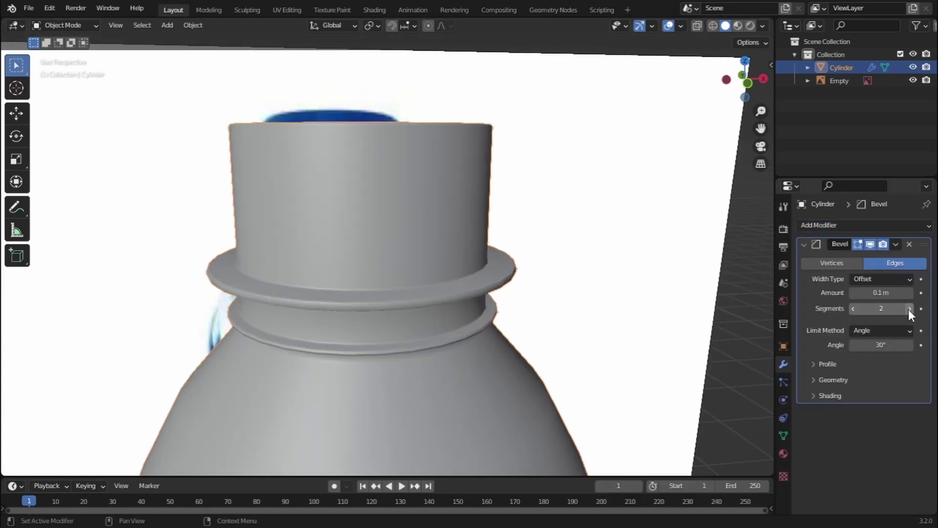
scroll(371, 283, "down", 3)
Shade the bevelled bottle smooth and return to the front view
right_click(371, 283)
left_click(370, 283)
scroll(414, 310, "down", 3)
mouse_move(415, 311)
middle_mouse_down()
mouse_move(394, 295)
mouse_move(410, 304)
middle_mouse_up()
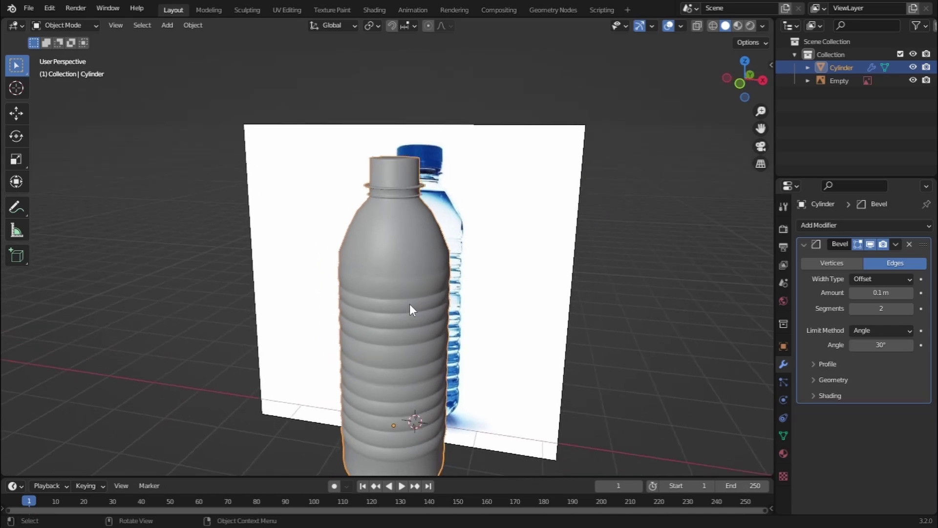
key("KP_1")
Turn on X-ray, set the 3D cursor on the reference bottle cap, and add a cylinder there
scroll(409, 304, "down", 1)
scroll(410, 304, "up", 1)
left_click(694, 25)
scroll(369, 229, "up", 1)
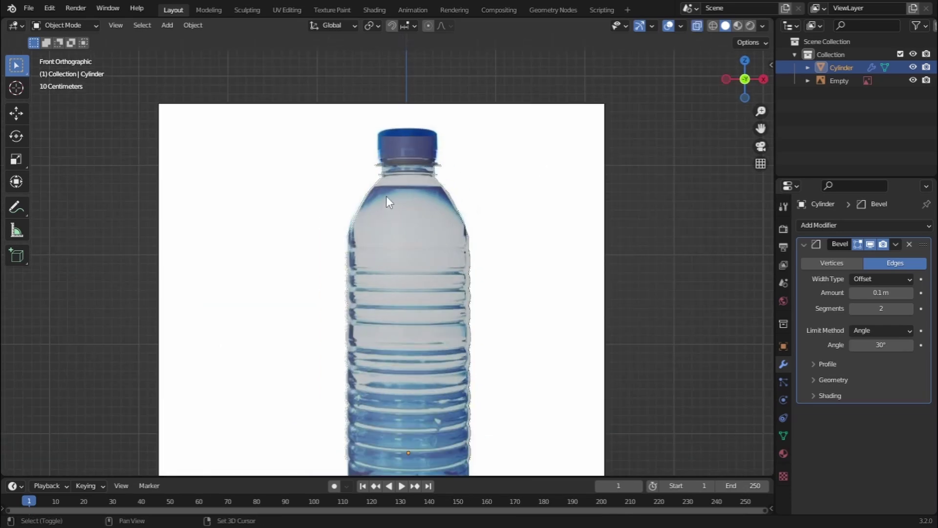
middle_click_drag(386, 195, 357, 256, "shift")
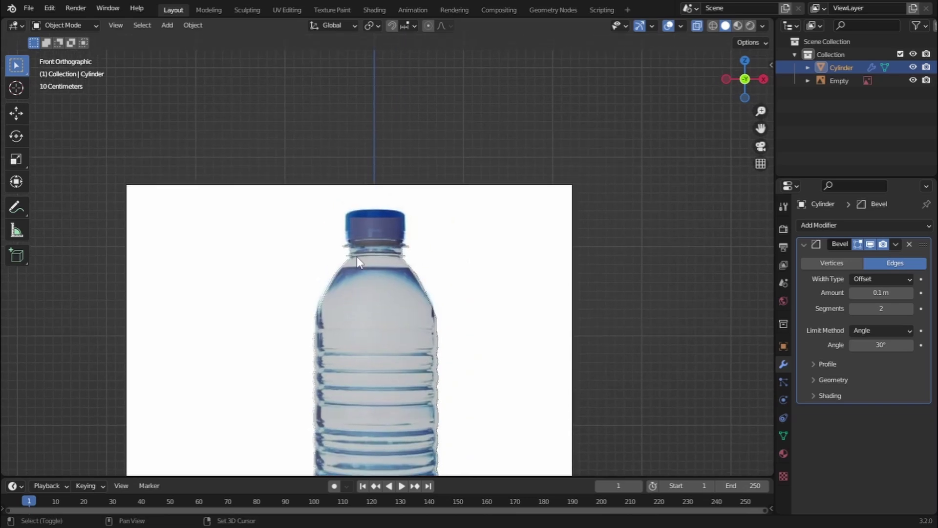
right_click(372, 221, "shift")
scroll(388, 255, "up", 1)
scroll(388, 259, "up", 4)
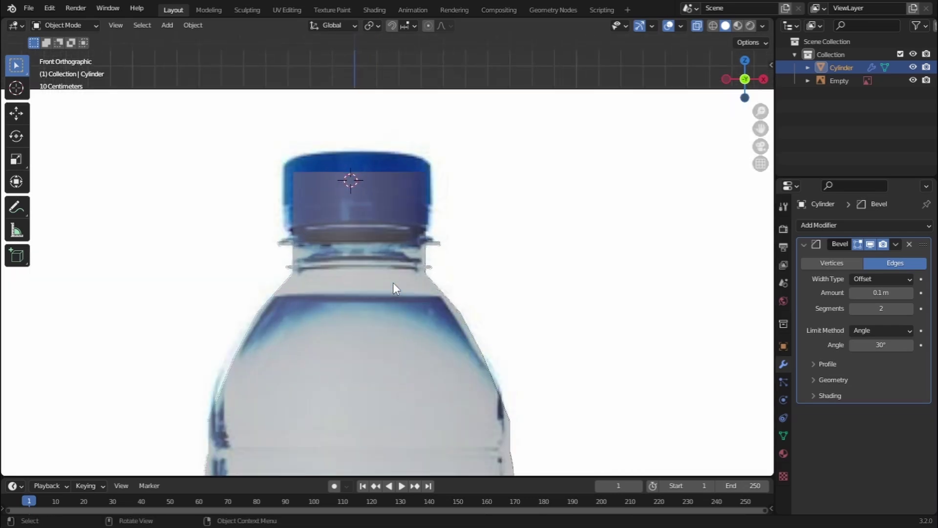
scroll(393, 283, "up", 2, "shift")
left_click(159, 26)
mouse_move(172, 37)
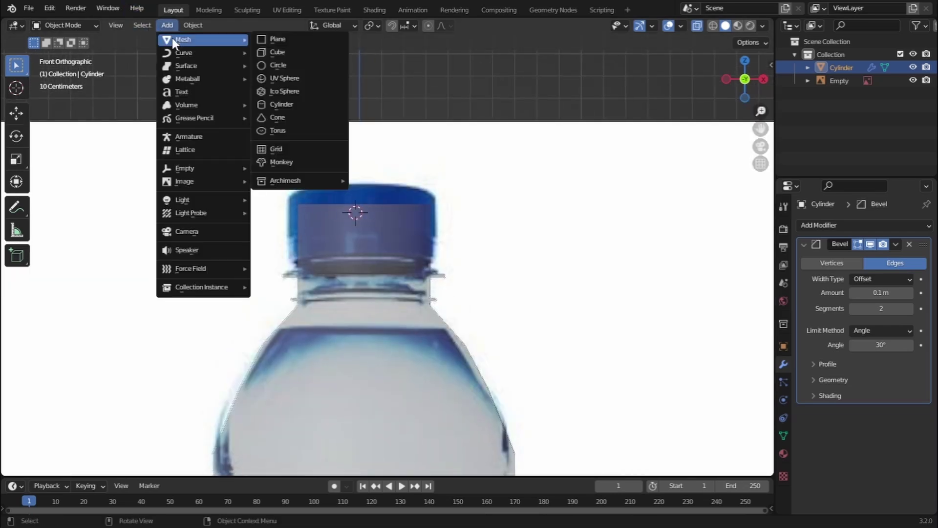
left_click(303, 103)
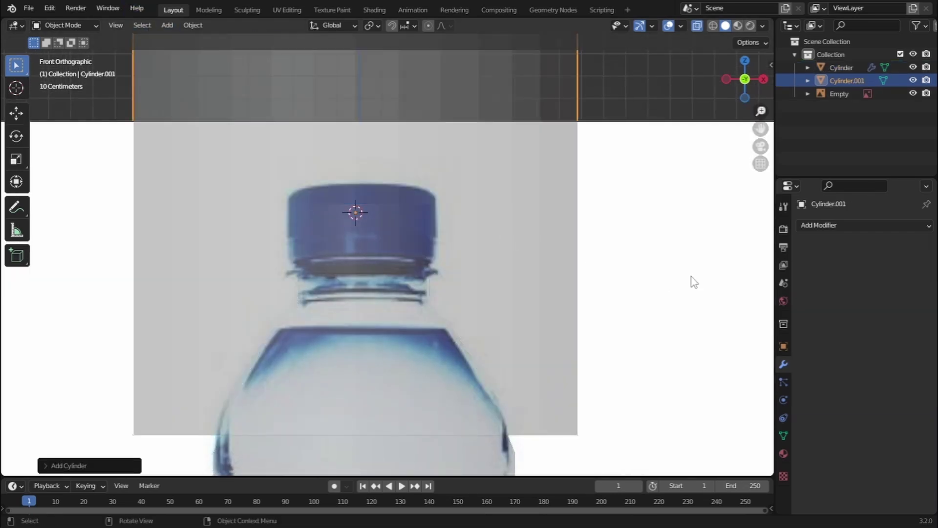
Scale the cylinder down overall and along Z, then move it along X over the cap
key("s")
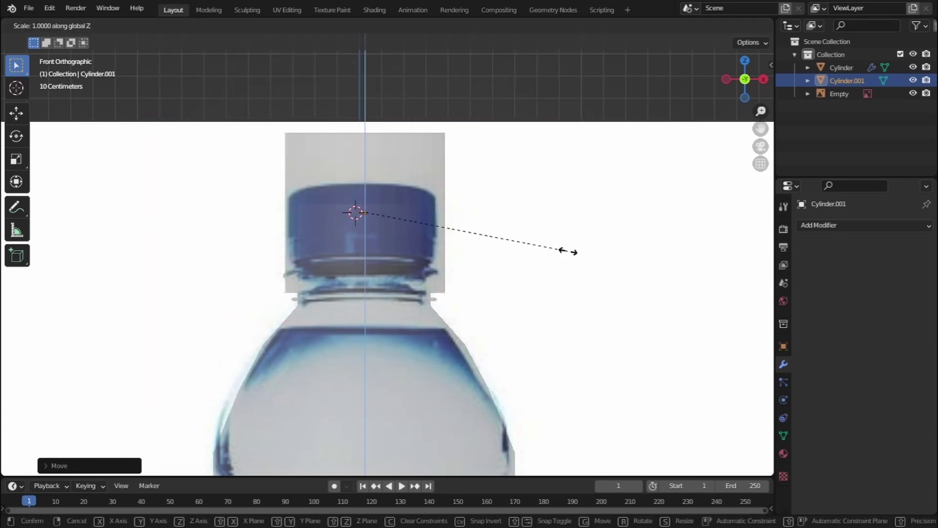
left_click(477, 224)
key("s")
key("z")
key("g")
key("x")
left_click(516, 244)
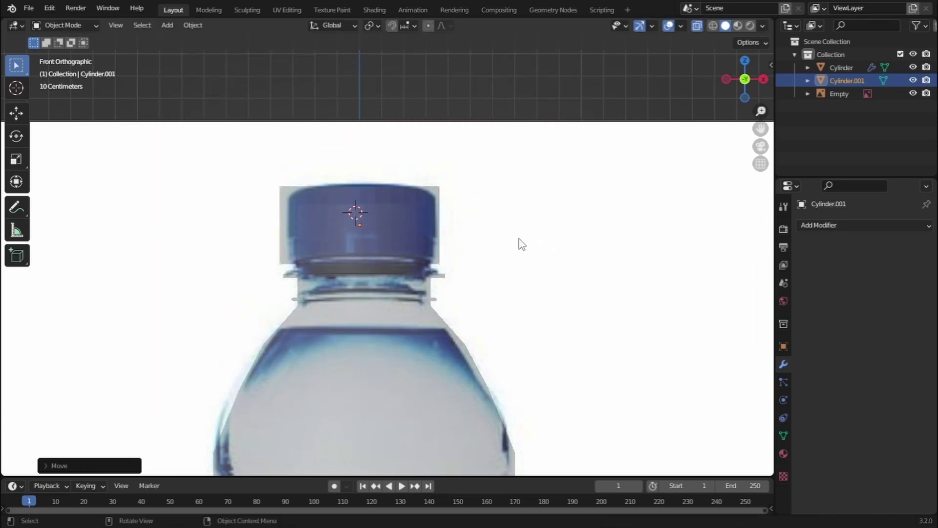
key("g")
key("x")
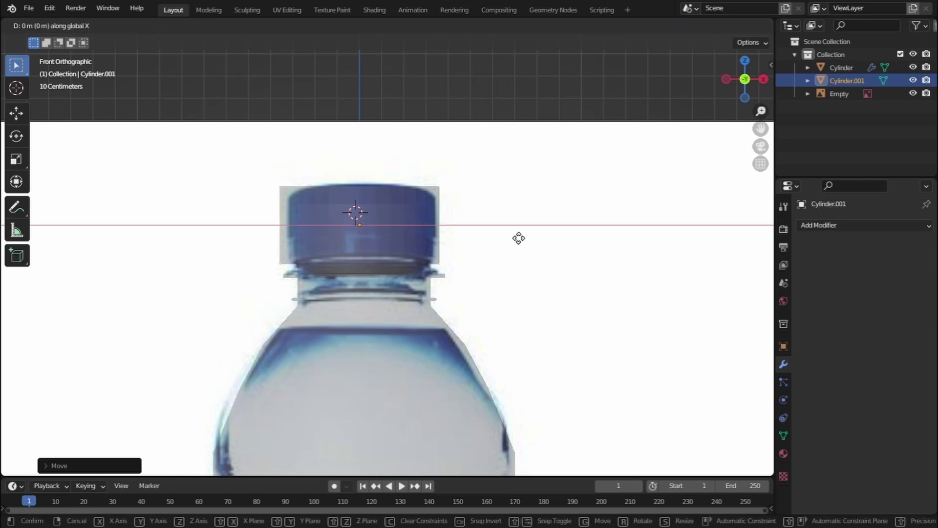
left_click(520, 239)
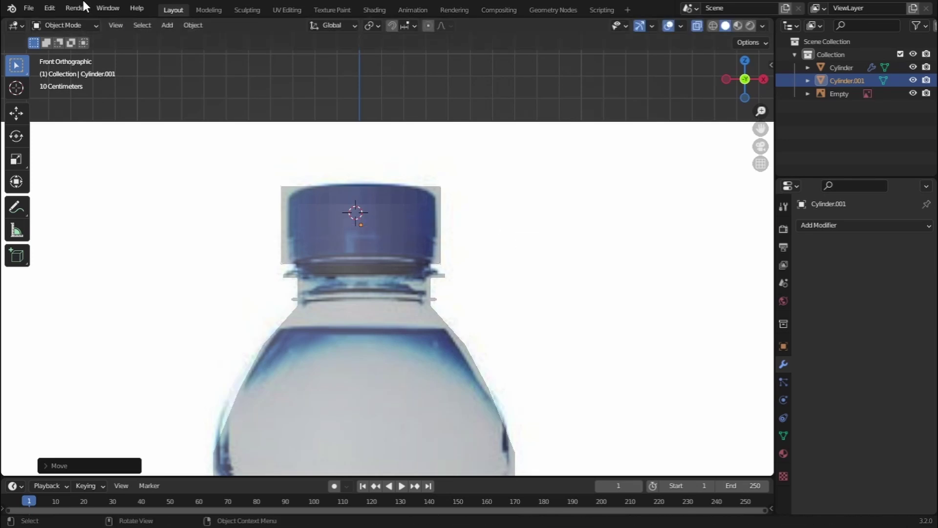
left_click(74, 25)
Enter Edit Mode on the cap and add a loop cut around its middle
left_click(73, 55)
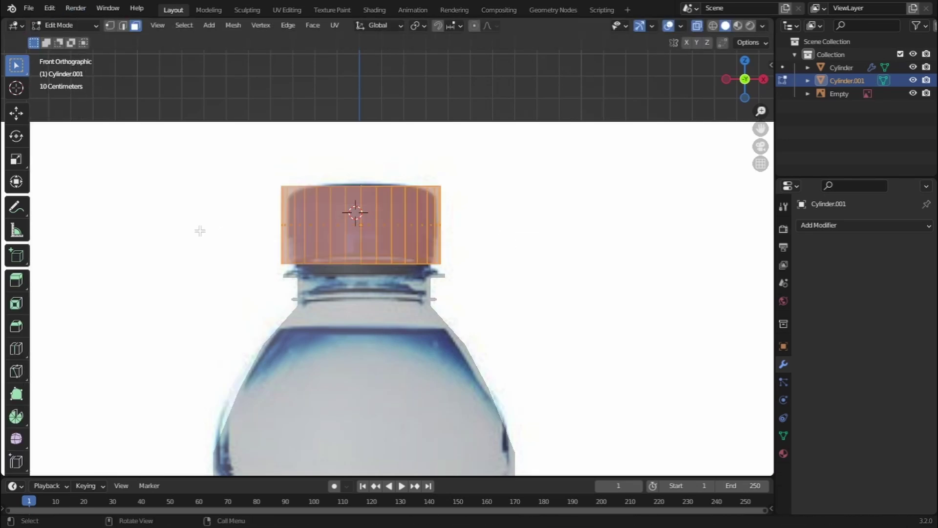
left_click(16, 348)
scroll(492, 266, "up", 2)
mouse_move(493, 226)
left_mouse_down()
mouse_move(490, 238)
mouse_move(478, 231)
mouse_move(483, 221)
left_mouse_up()
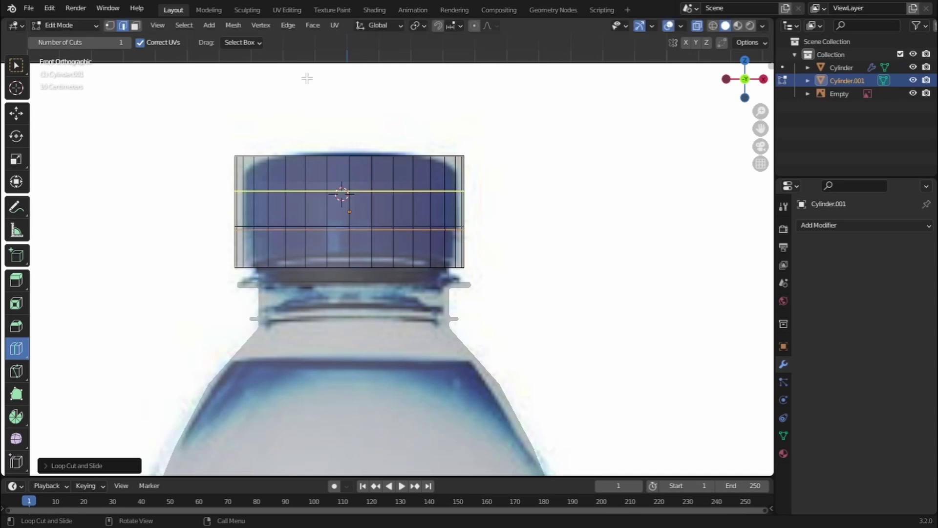
Extrude the middle face loop inward along normals to form a groove around the cap
left_click(137, 28)
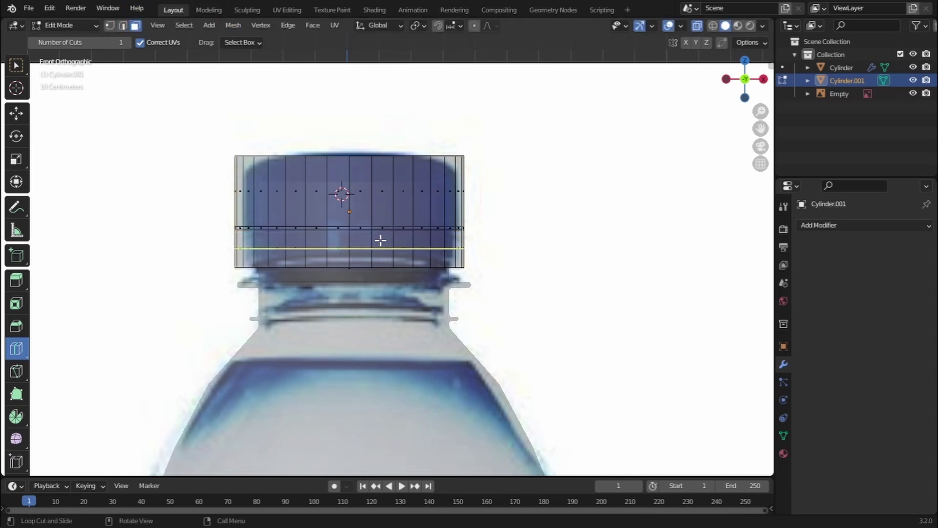
left_click(14, 68)
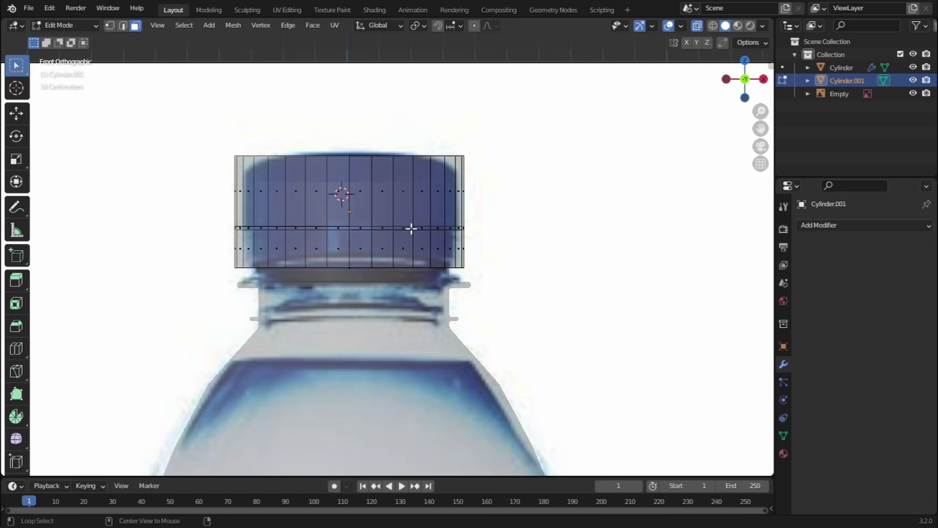
left_click(410, 229, "alt")
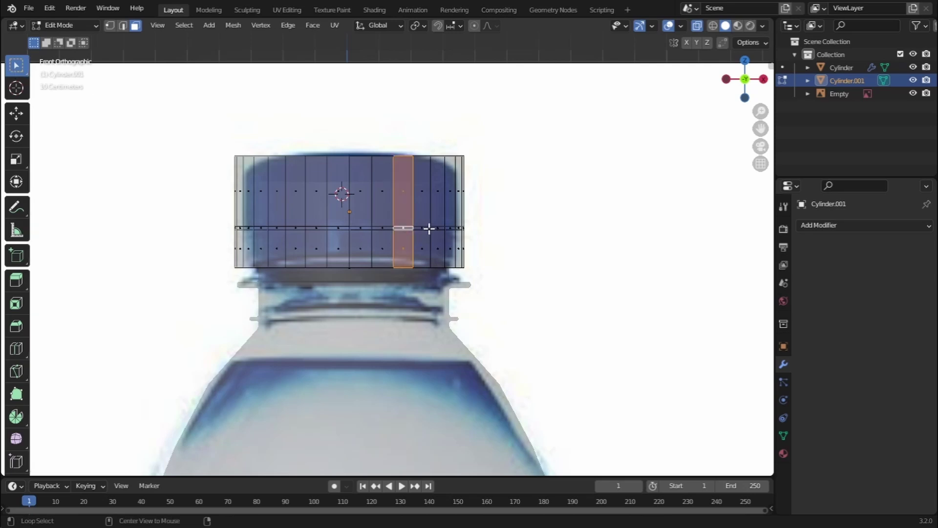
left_click(426, 227, "alt")
key("alt+a")
left_click(447, 227, "alt")
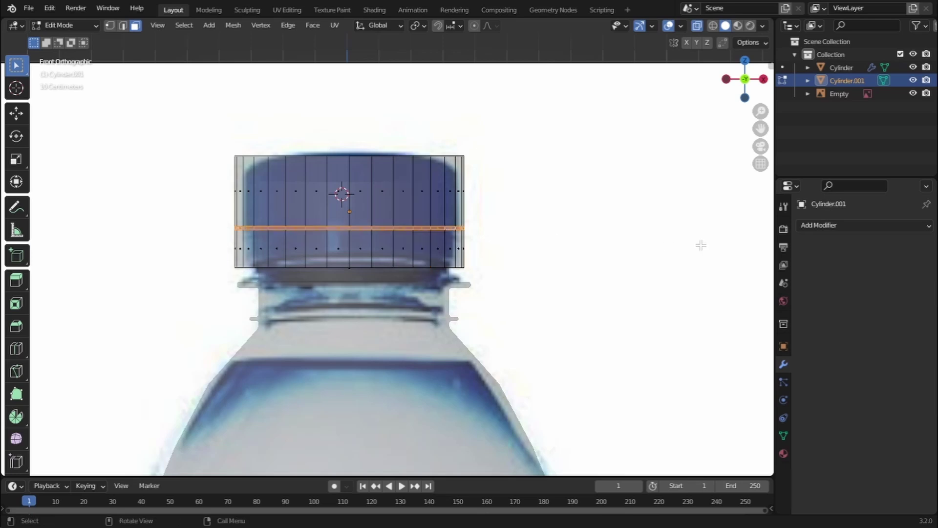
key("alt+e")
left_click(638, 255)
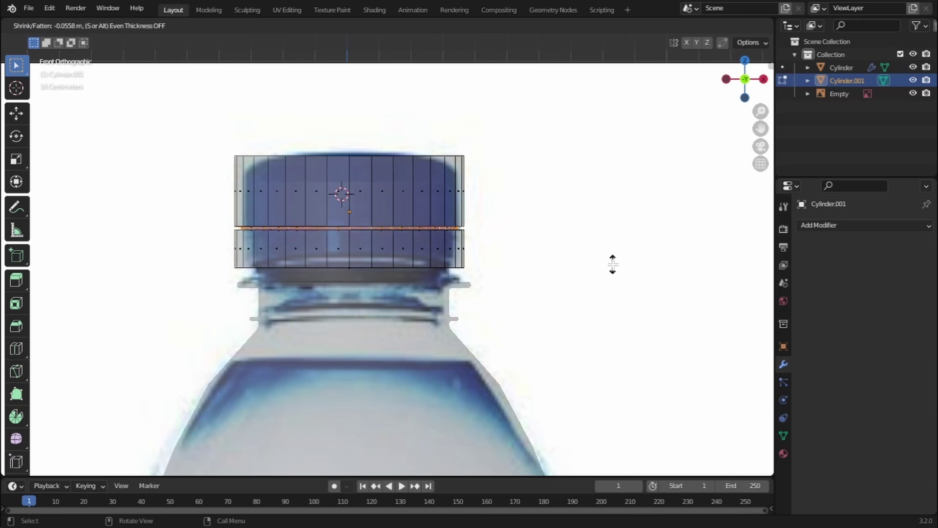
left_click(612, 263)
Bevel the cap's top edge loop to round it
left_click(123, 26)
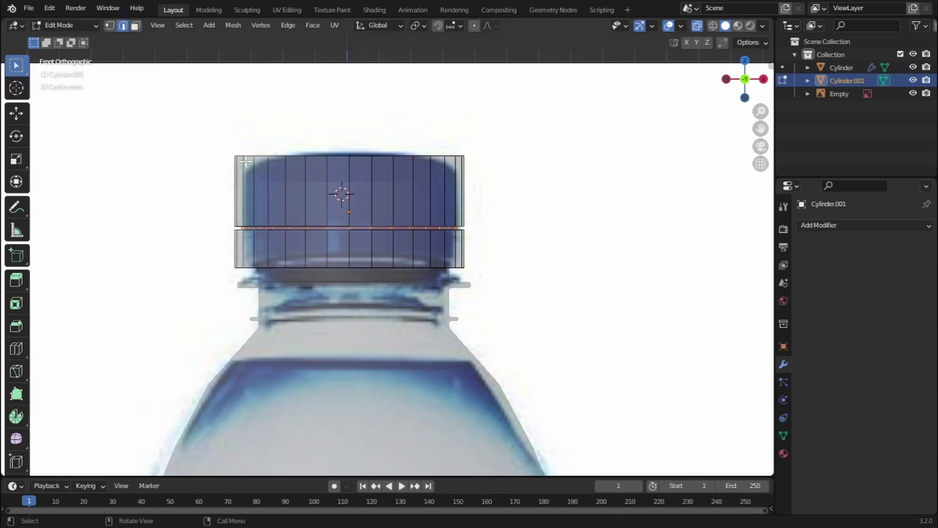
left_click(265, 155, "alt")
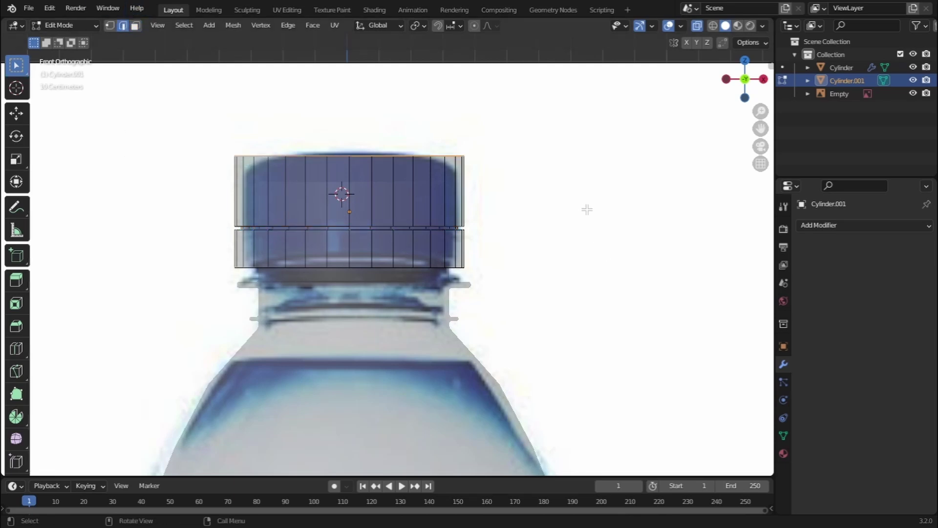
key("ctrl+b")
scroll(606, 216, "down", 1)
scroll(601, 215, "up", 3)
scroll(601, 216, "down", 7)
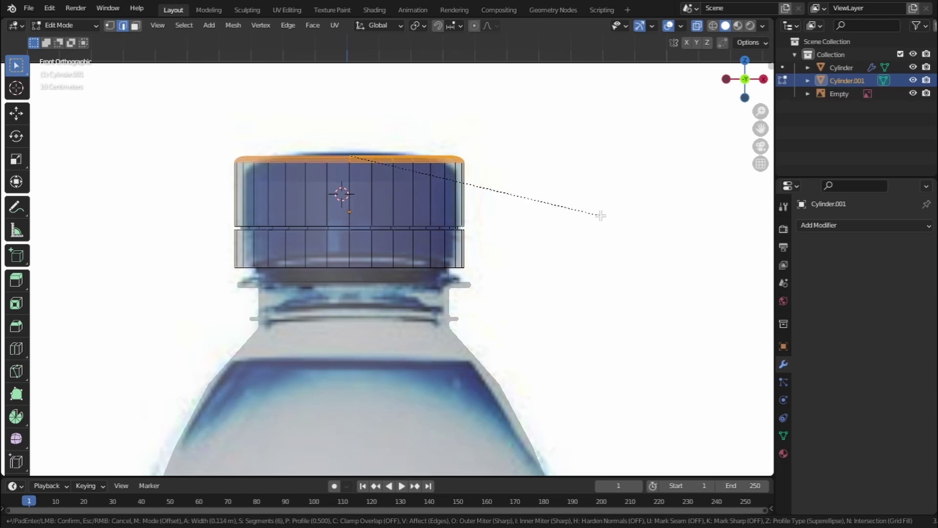
scroll(603, 217, "up", 2)
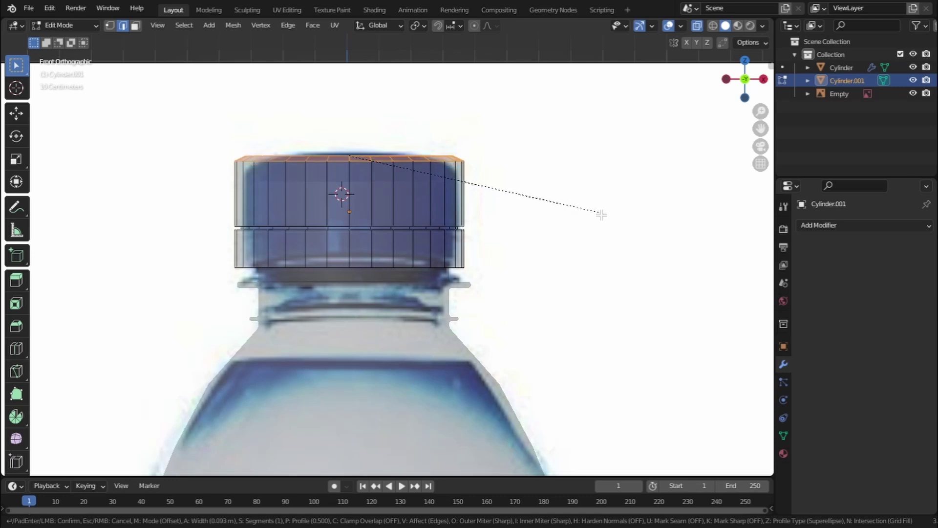
left_click(606, 218)
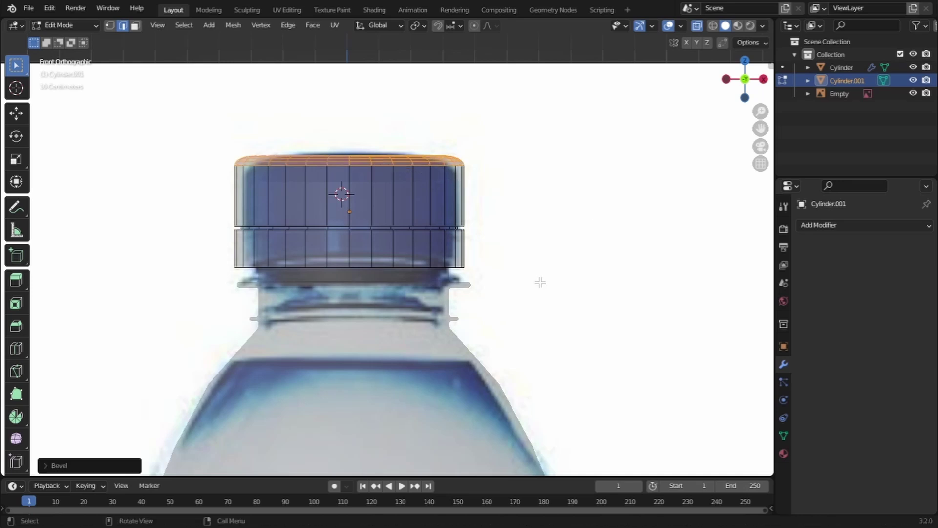
Bevel the cap's bottom edge loop, return to Object Mode, and save btltut.blend
key("alt+a")
left_click(462, 267, "alt")
key("ctrl+b")
left_click(570, 262)
key("Tab")
key("ctrl+s")
middle_click_drag(541, 300, 490, 211)
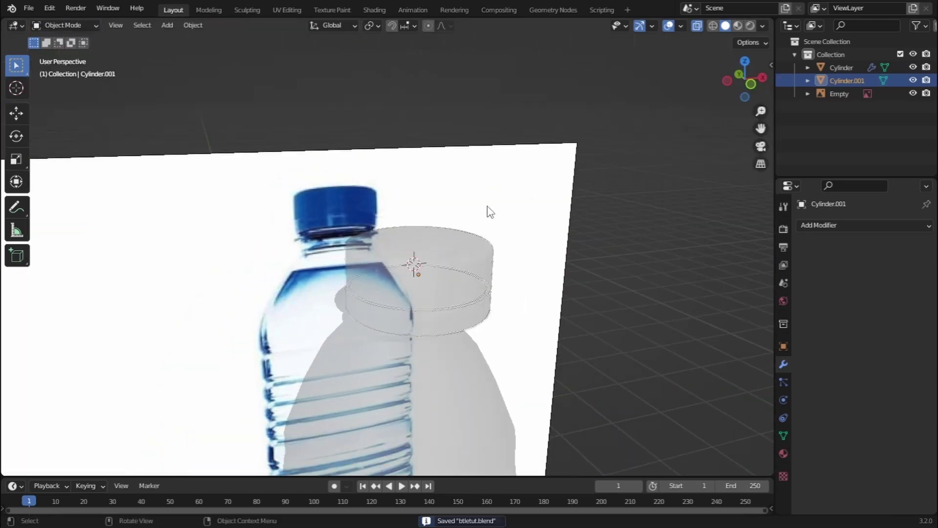
scroll(490, 211, "down", 4)
Turn off X-ray and, from top view, move the cap along Y onto the bottle's neck
left_click(697, 26)
middle_click_drag(508, 254, 418, 339)
key("KP_7")
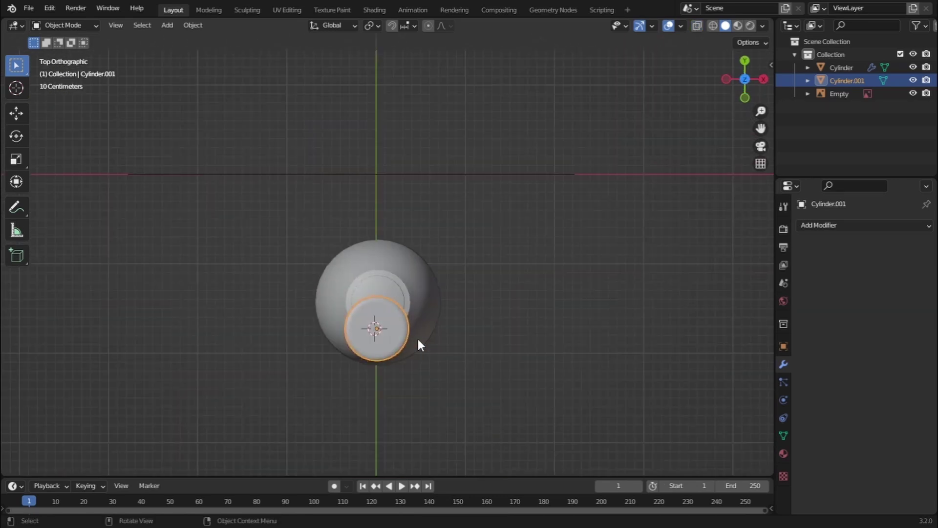
key("g")
key("y")
left_click(442, 311)
middle_click_drag(443, 310, 466, 322)
key("Escape")
key("alt+a")
Shade the cap smooth with Auto Smooth enabled at 30°
left_click(389, 252)
right_click(387, 252)
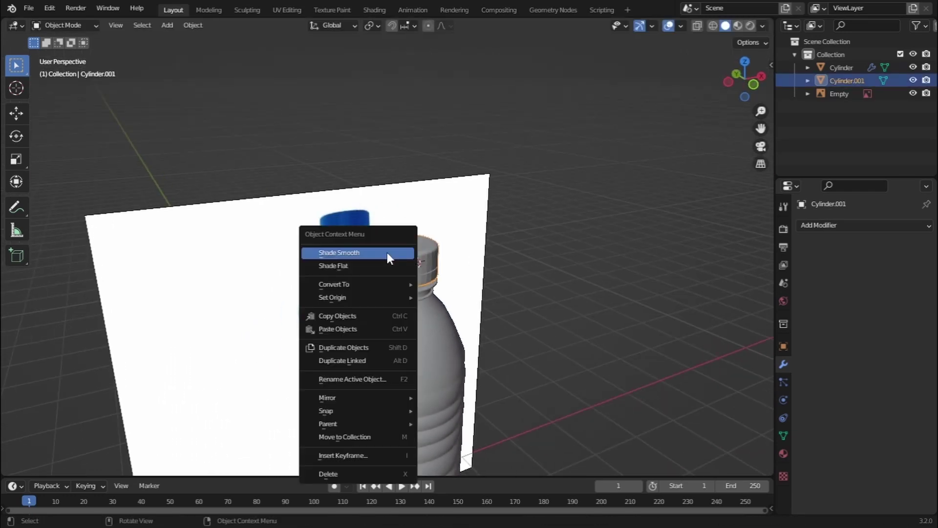
left_click(783, 436)
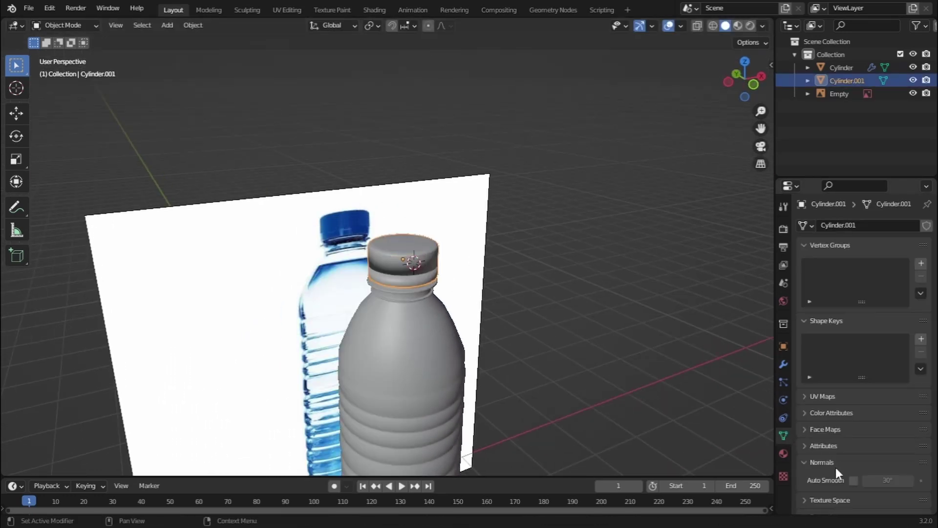
left_click(853, 481)
left_click(628, 286)
mouse_move(628, 286)
middle_mouse_down()
mouse_move(403, 295)
mouse_move(378, 282)
middle_mouse_up()
scroll(378, 283, "down", 5)
middle_click_drag(358, 247, 425, 313)
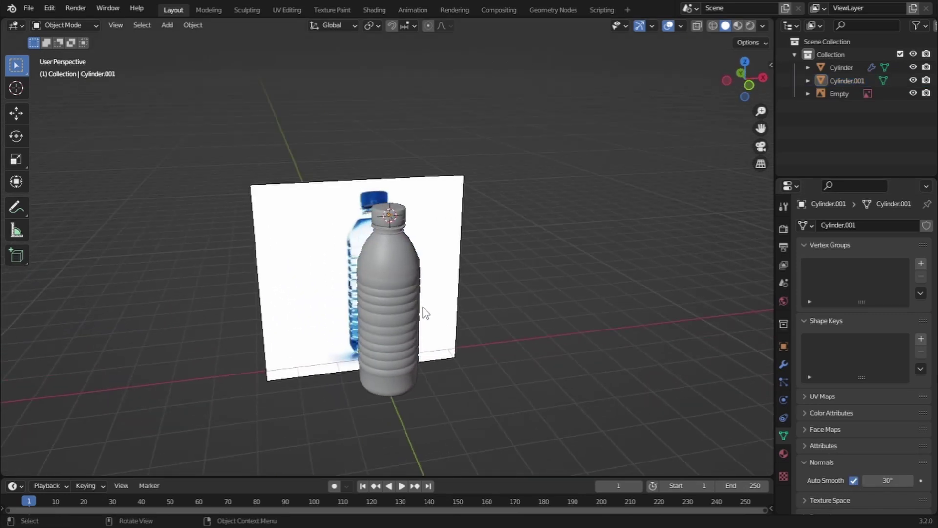
left_click(446, 239)
Hide the reference image and add a plane to the scene
key("h")
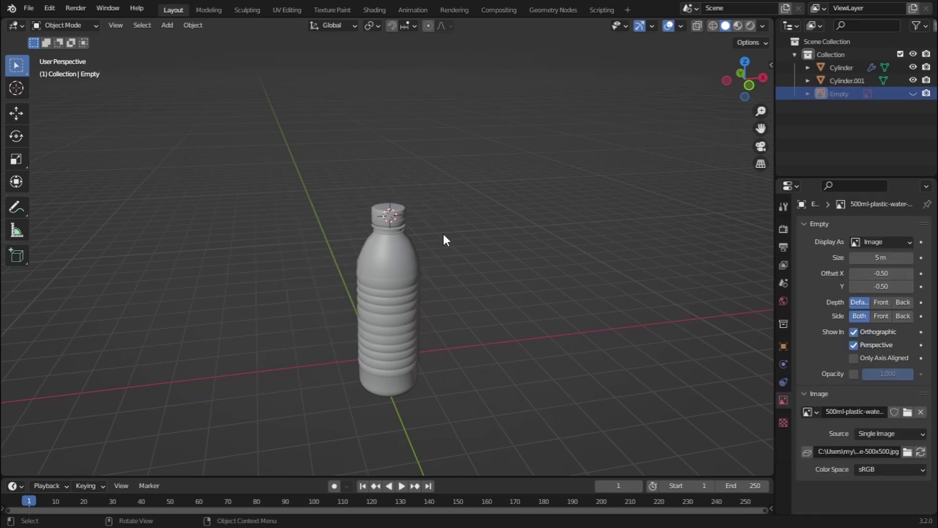
left_click(161, 22)
mouse_move(187, 40)
left_click(286, 41)
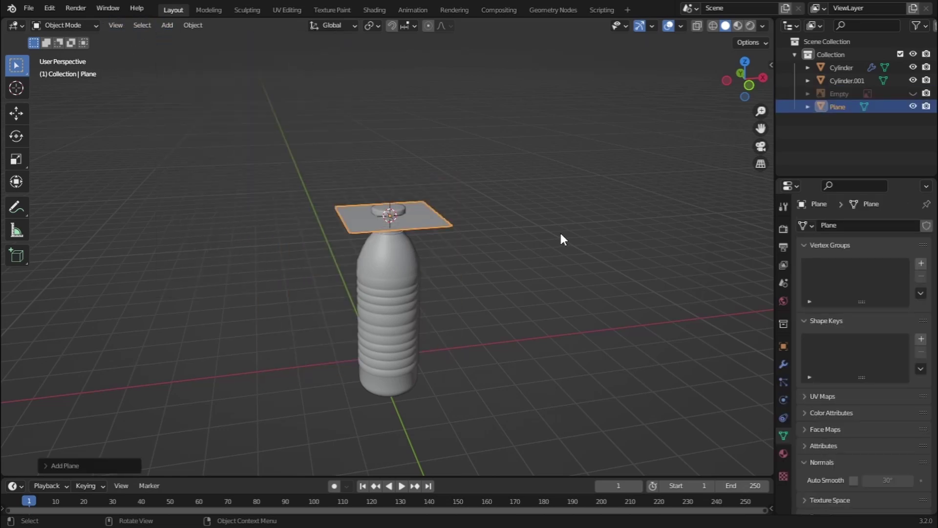
Lower the plane along Z to the bottle's base and scale it into a broad floor
key("KP_1")
scroll(536, 280, "up", 2)
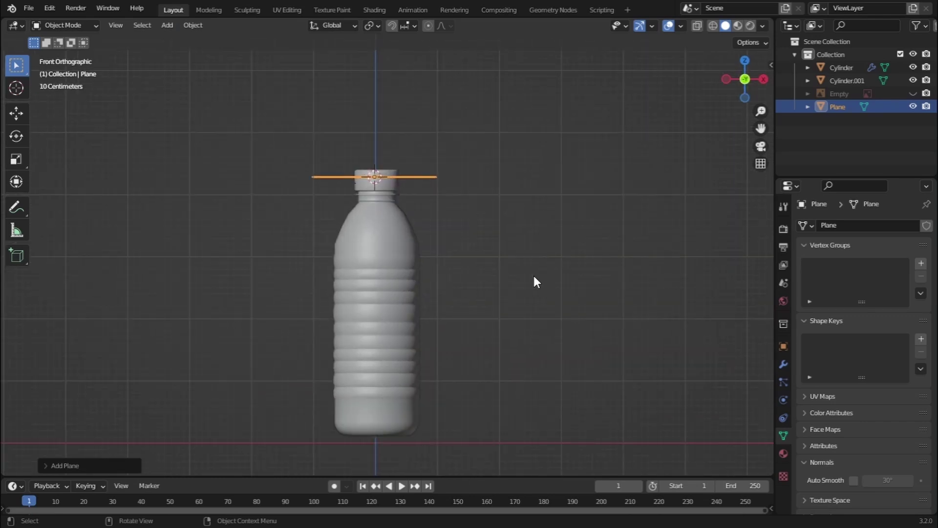
key("g")
key("z")
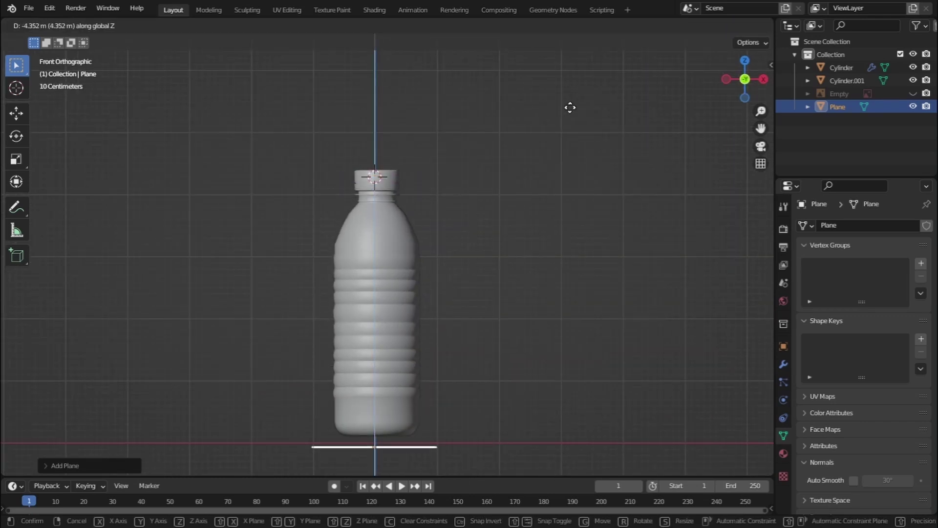
left_click(578, 116)
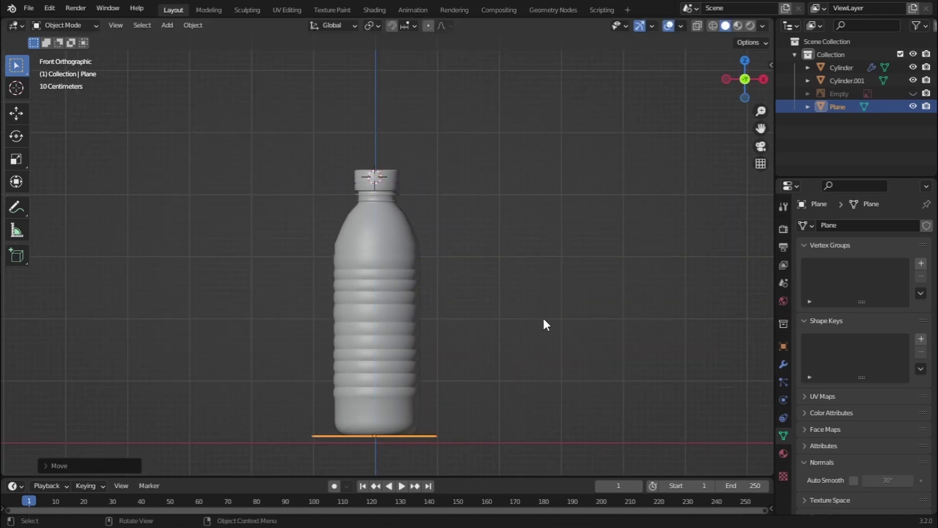
key("s")
left_click(250, 217)
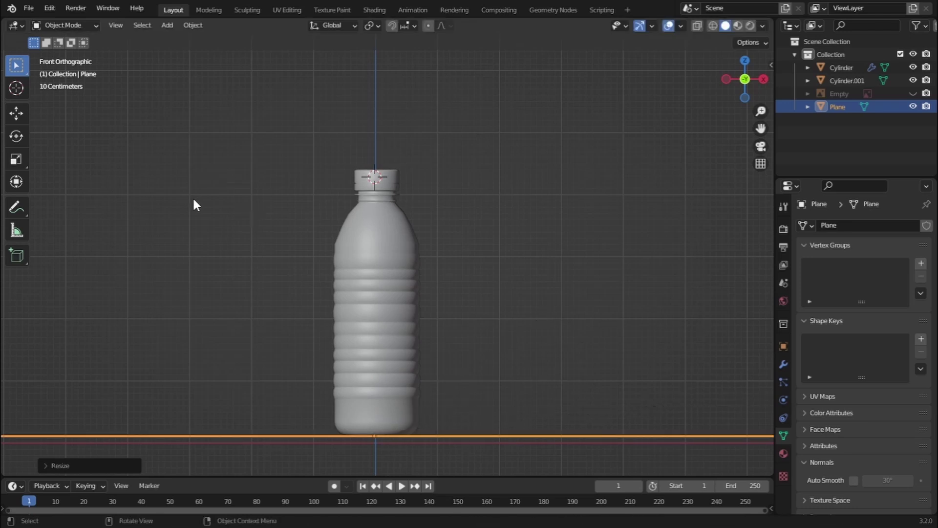
middle_click_drag(499, 363, 472, 326)
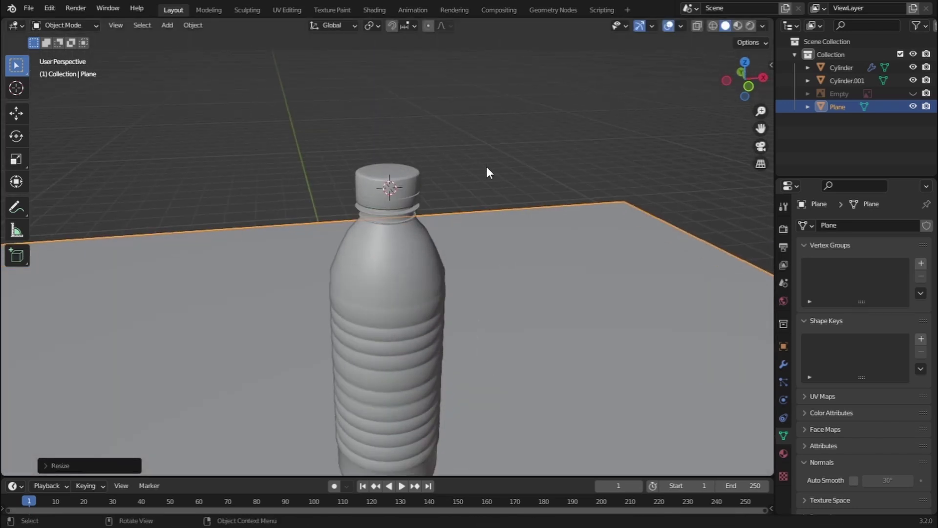
Switch the render engine to Cycles and preview the scene rendered
left_click(738, 28)
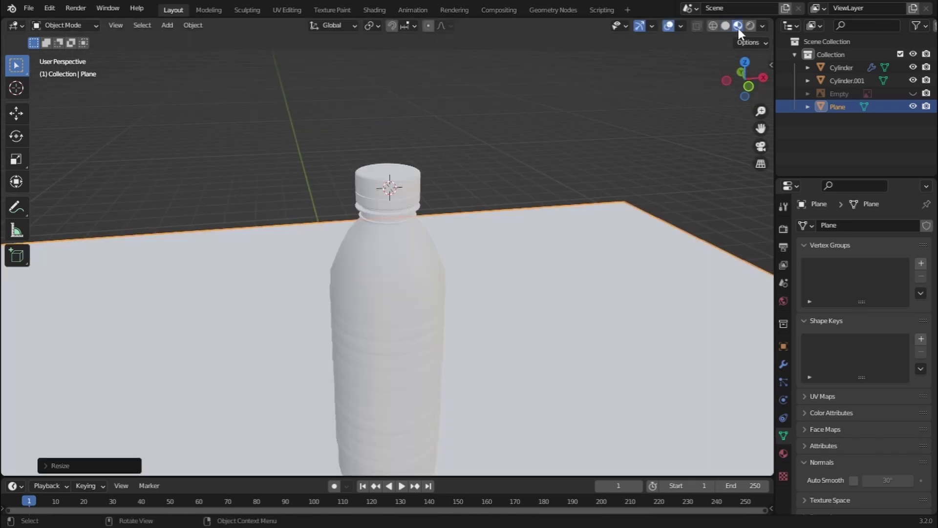
left_click(783, 230)
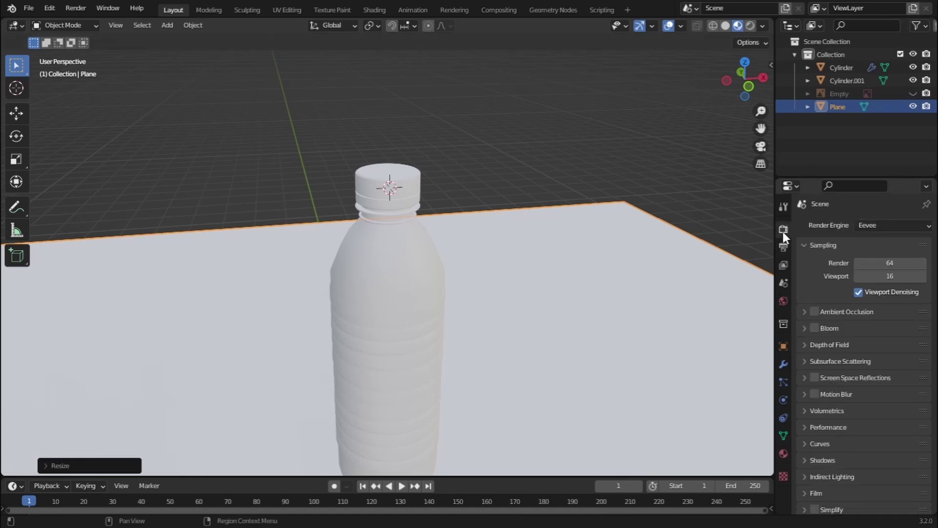
left_click(875, 225)
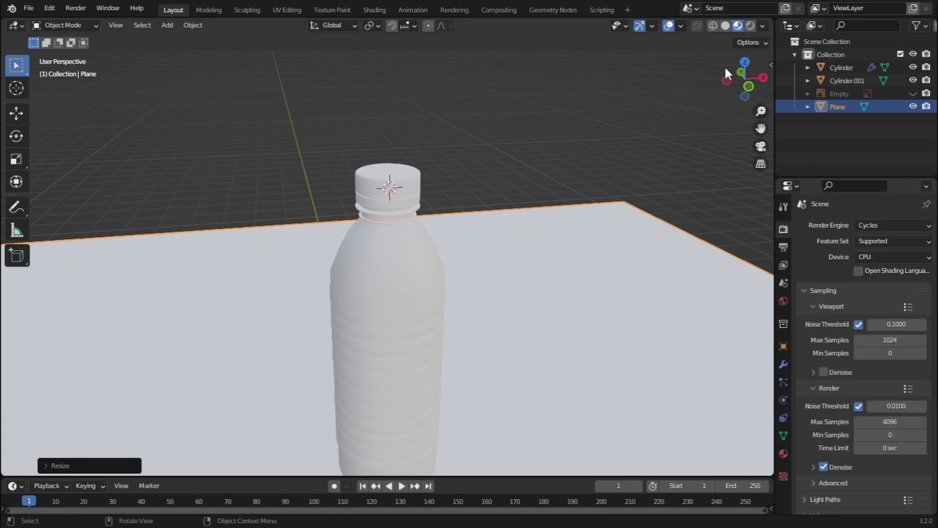
left_click(750, 25)
middle_click_drag(512, 293, 350, 298)
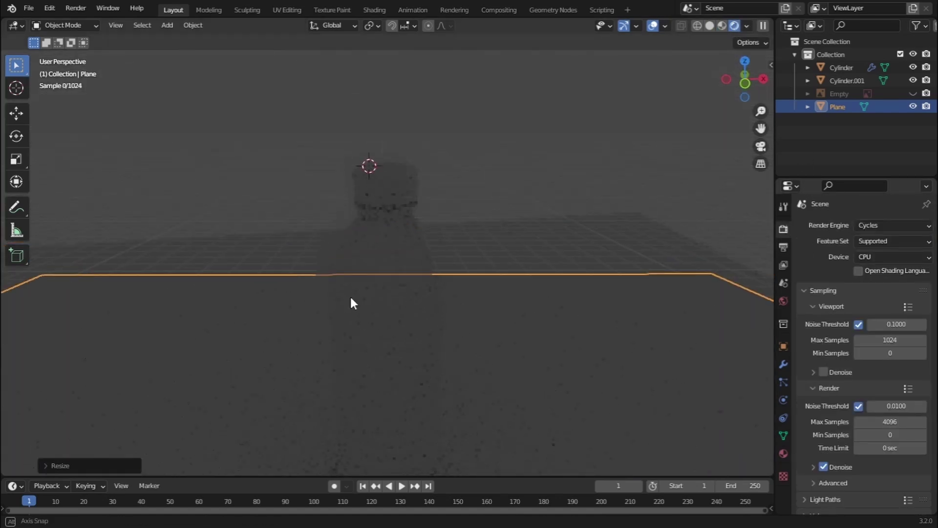
In the Shading workspace, light the rendered preview with a built-in HDRI
left_click(378, 9)
left_click(751, 26)
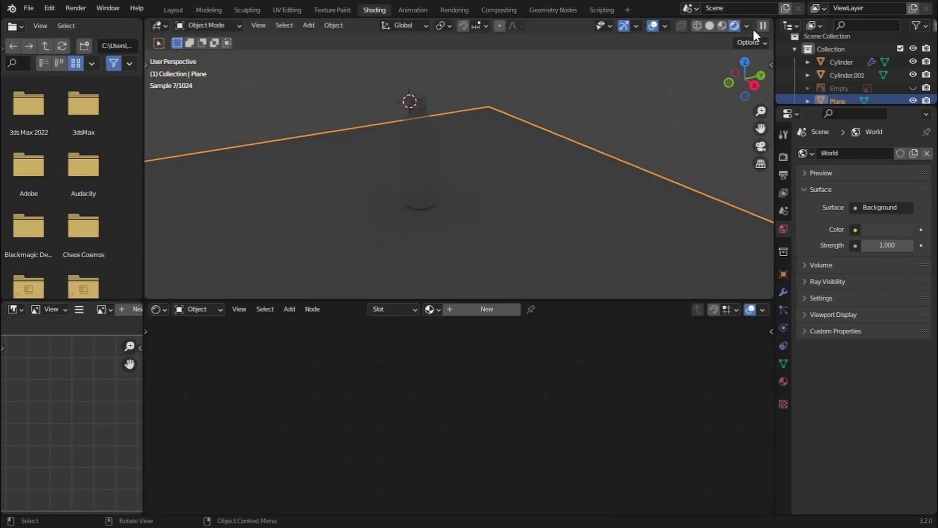
left_click(748, 27)
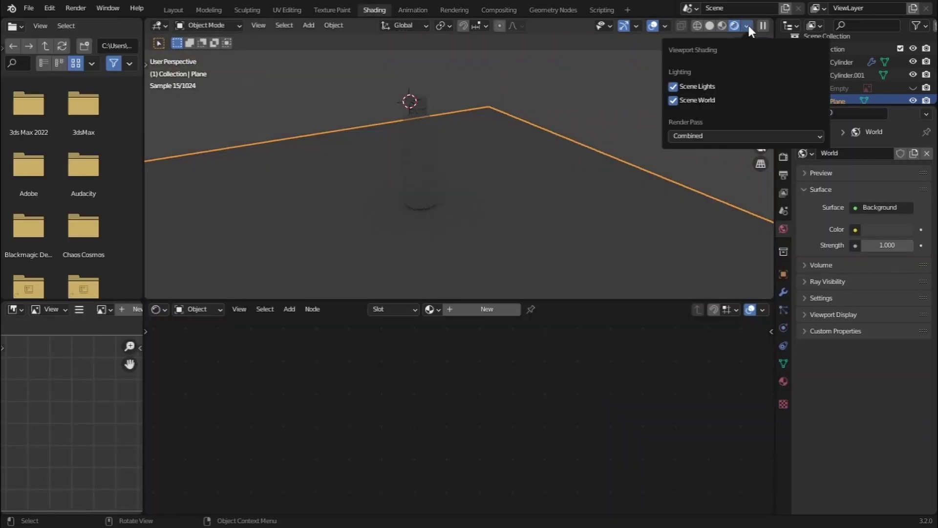
left_click(673, 100)
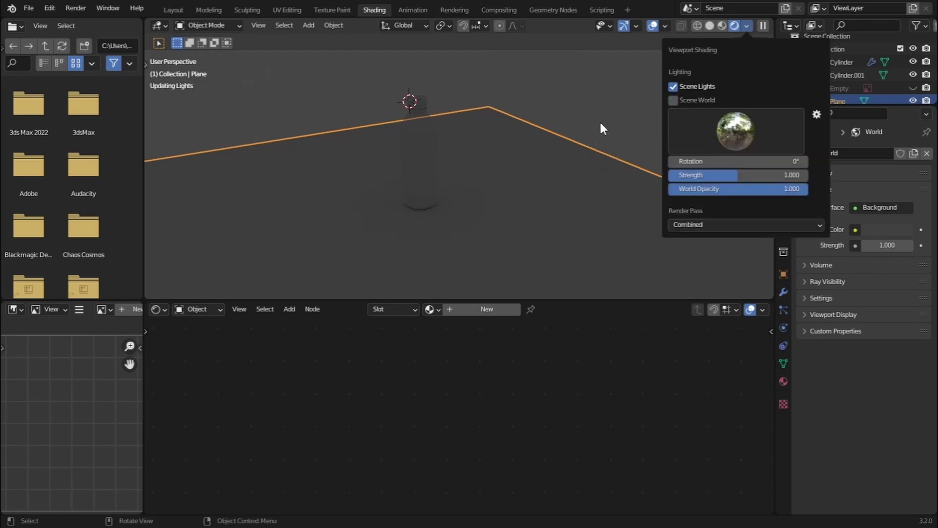
middle_click_drag(450, 149, 459, 120)
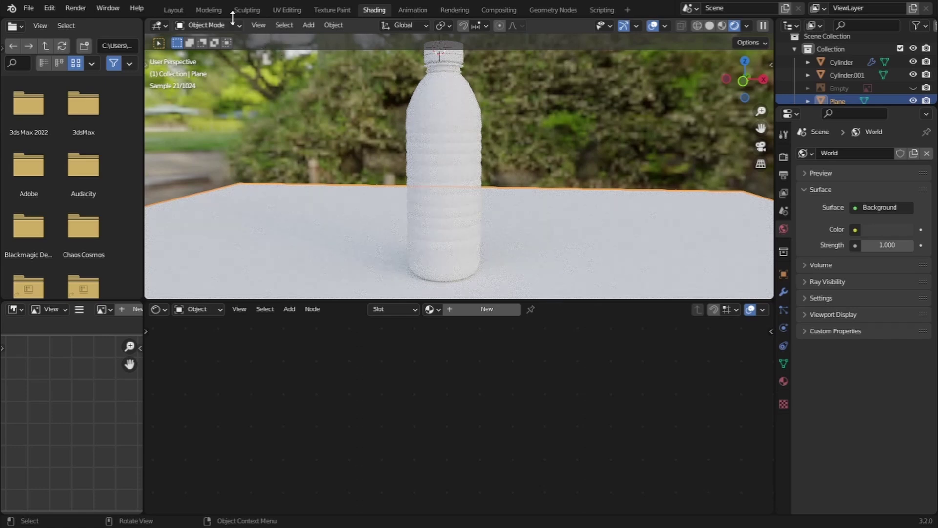
Return to Layout in solid shading and select the bottle cap
left_click(161, 8)
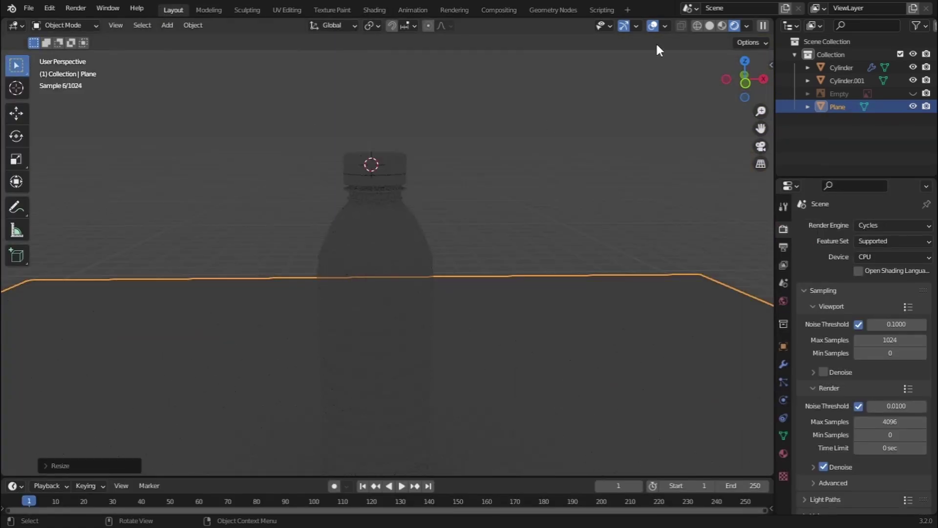
left_click(710, 25)
left_click(423, 243)
middle_click_drag(423, 242, 380, 211)
left_click(405, 118)
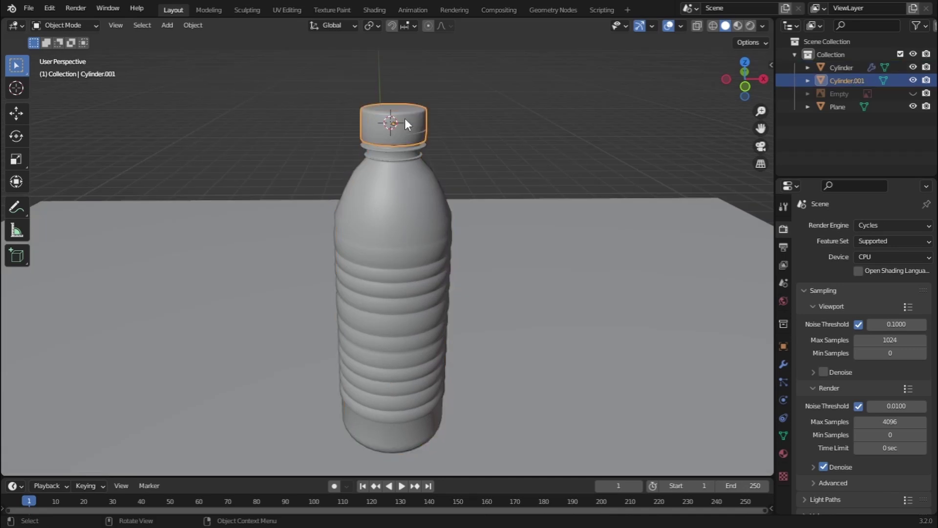
Hide the cap and open the bottle in Edit Mode, see-through, in front view
key("h")
left_click(424, 223)
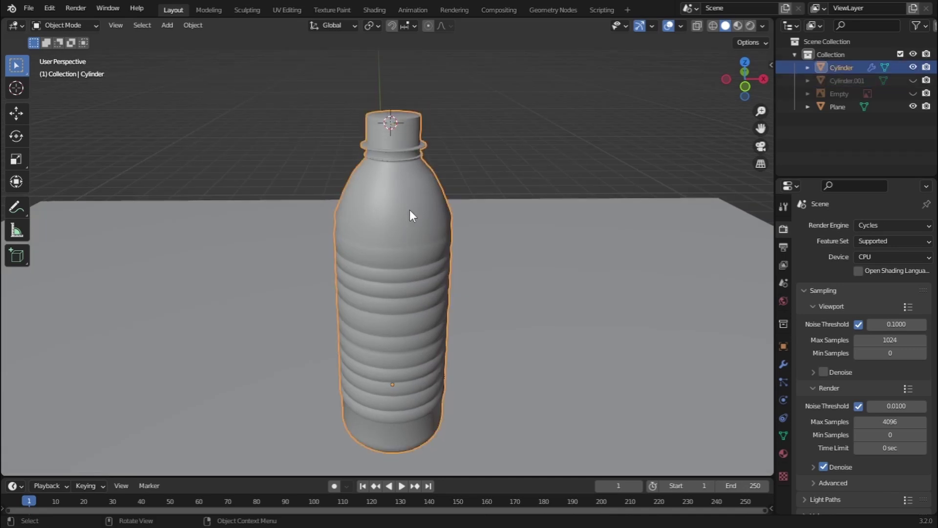
left_click(86, 26)
left_click(76, 54)
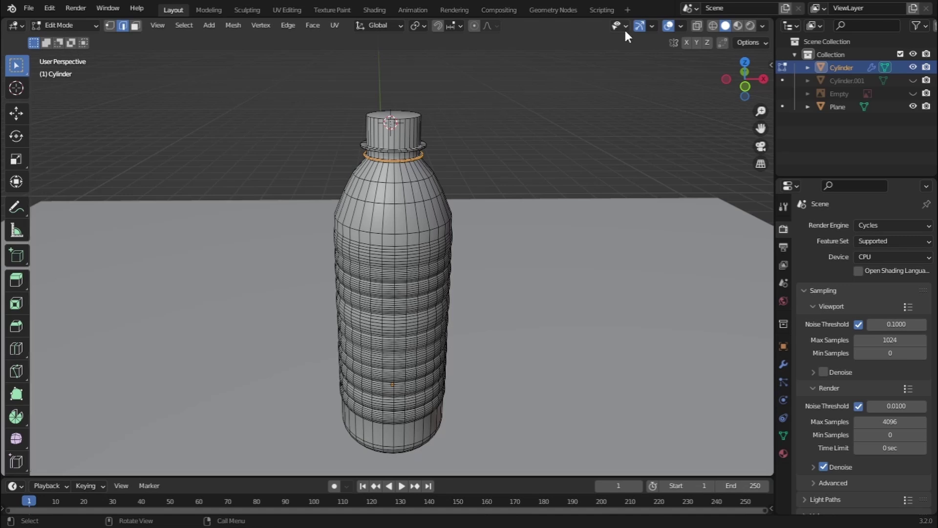
left_click(696, 25)
key("KP_1")
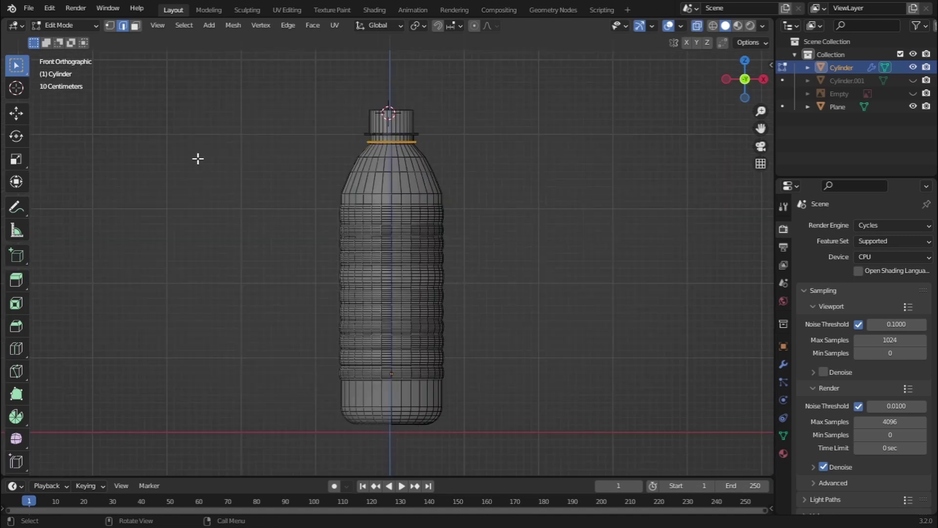
Box-select all the bottle body faces below the neck
left_click_drag(254, 172, 561, 460)
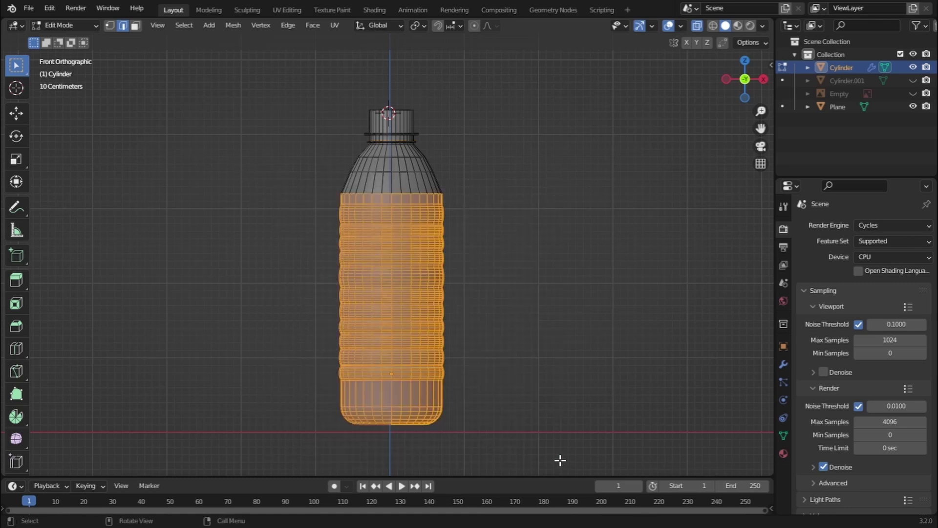
left_click(533, 227)
left_click_drag(242, 252, 597, 499)
left_click(188, 265)
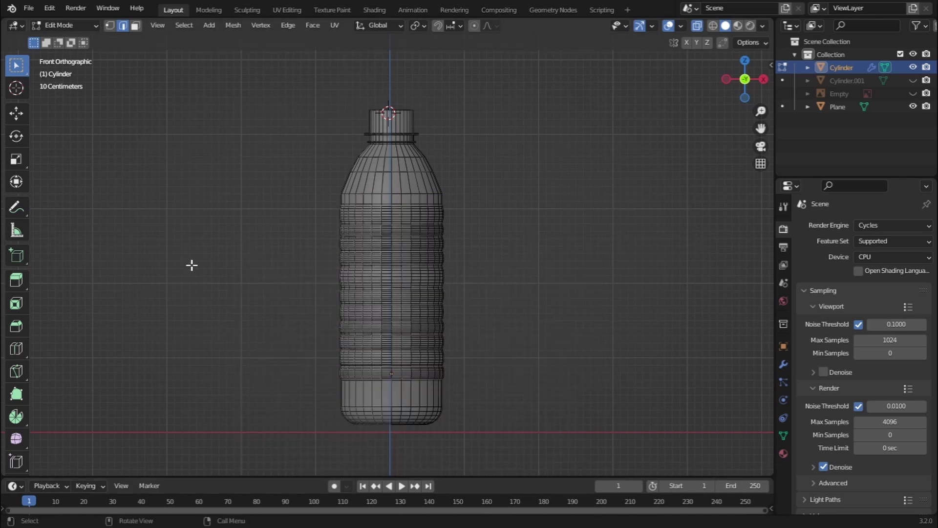
left_click_drag(273, 168, 568, 444)
middle_click_drag(372, 249, 349, 285)
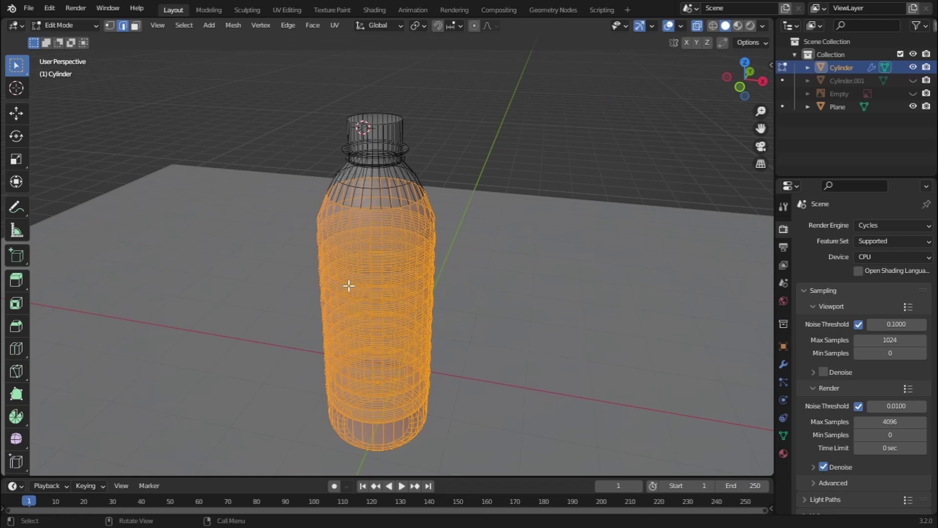
key("shift+d")
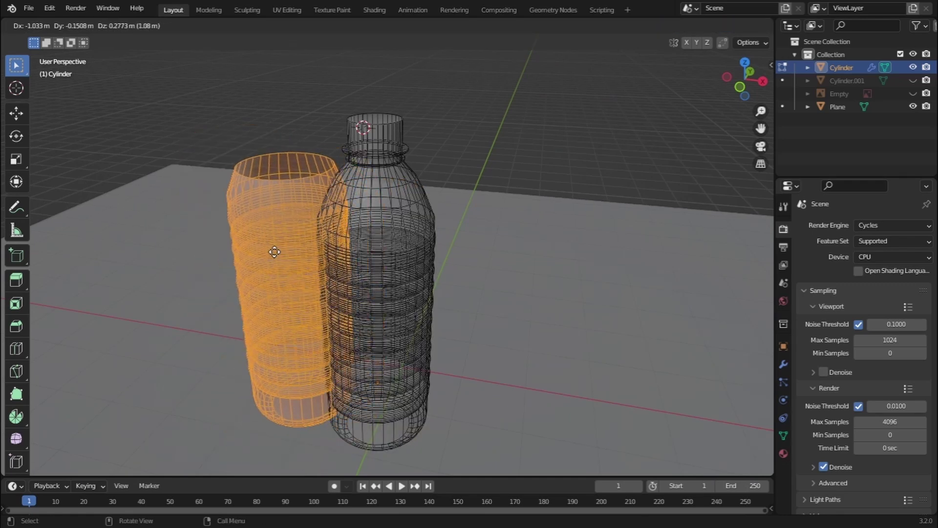
Separate the in-place duplicate of the body faces into a new object, Cylinder.002, and return to Object Mode
right_click(275, 252)
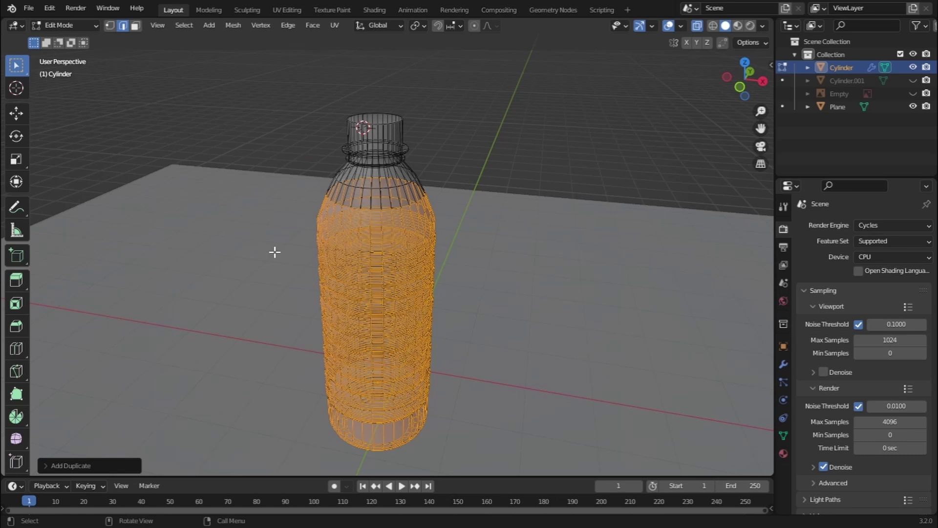
key("p")
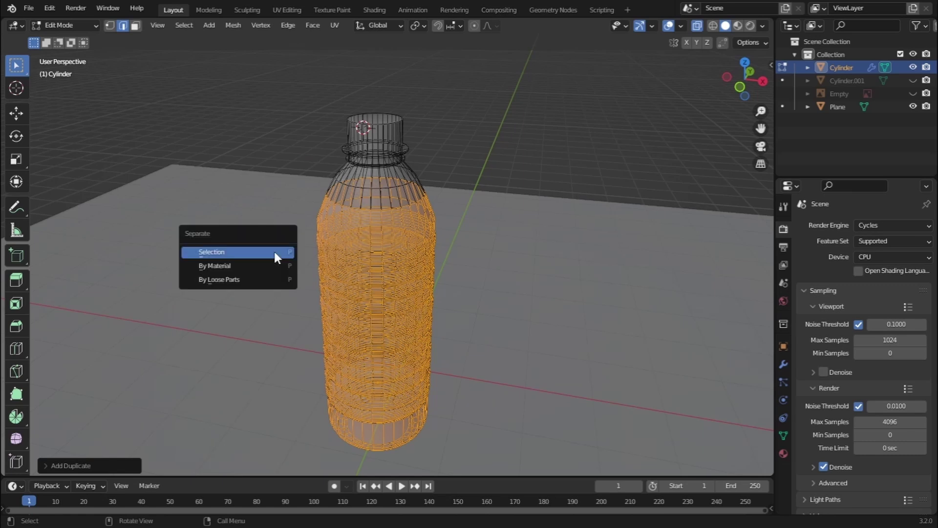
left_click(275, 252)
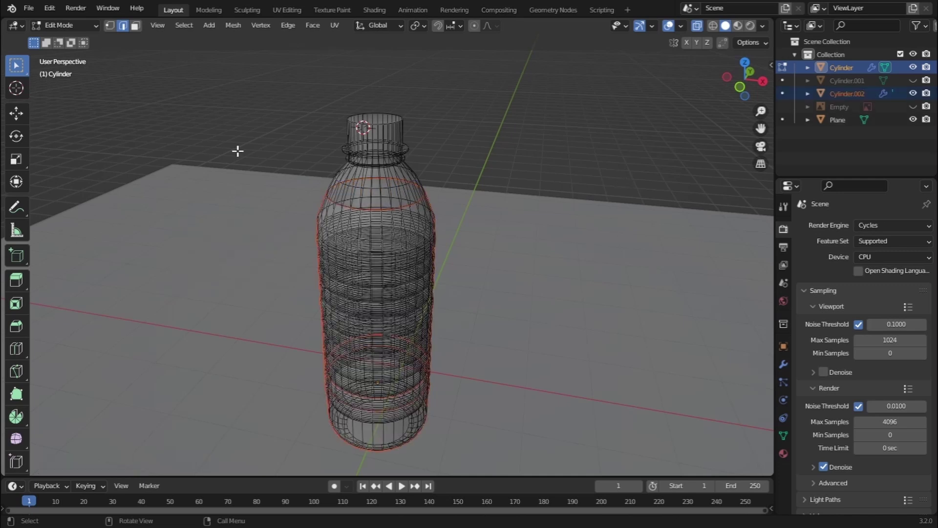
left_click(72, 26)
left_click(74, 37)
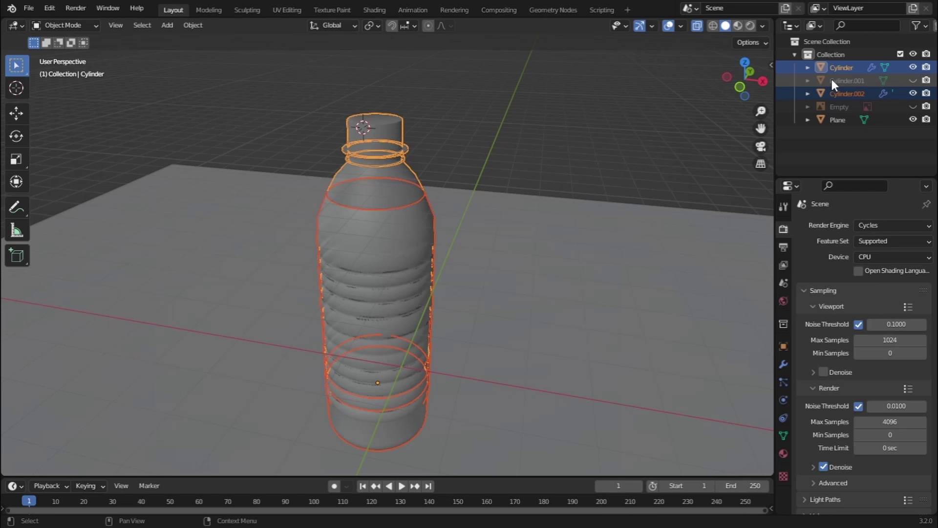
Select Cylinder.002 in front view and rescale it where it overlaps the bottle
key("KP_1")
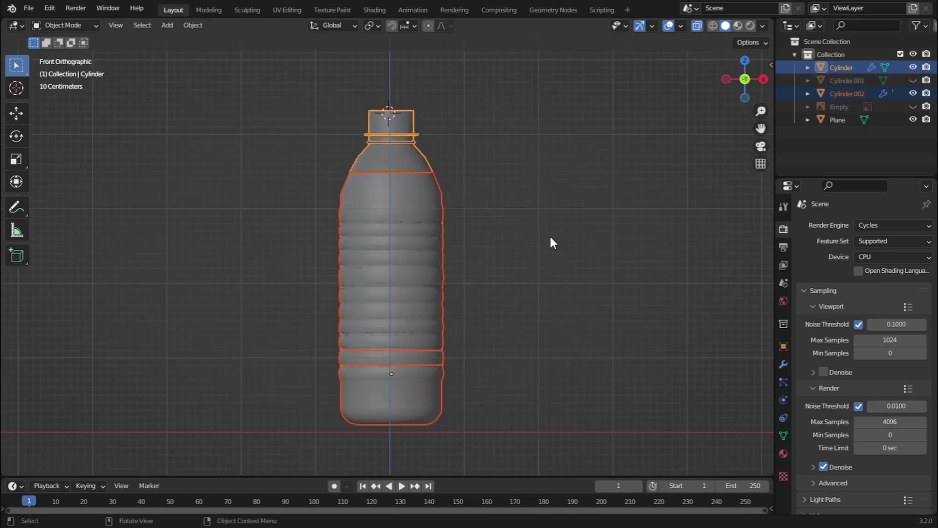
scroll(552, 230, "up", 4)
left_click(853, 92)
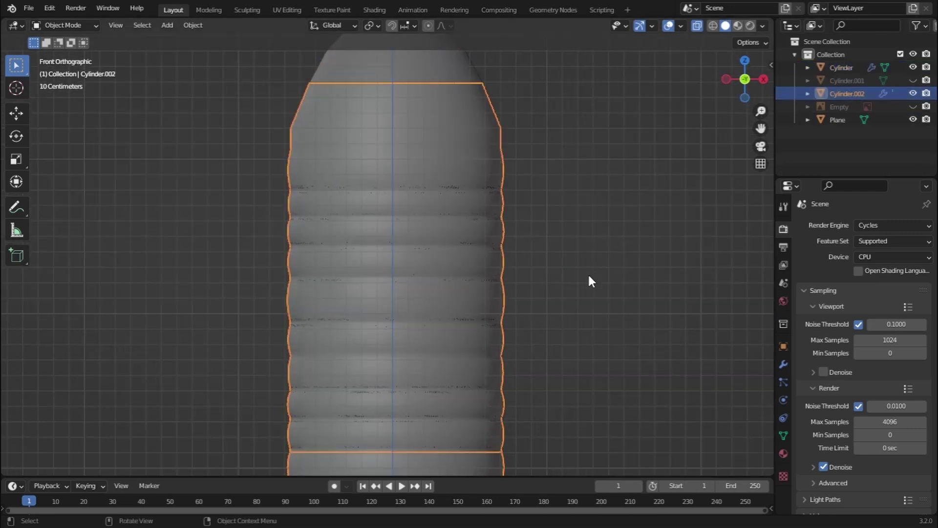
scroll(626, 280, "down", 6, "shift")
key("s")
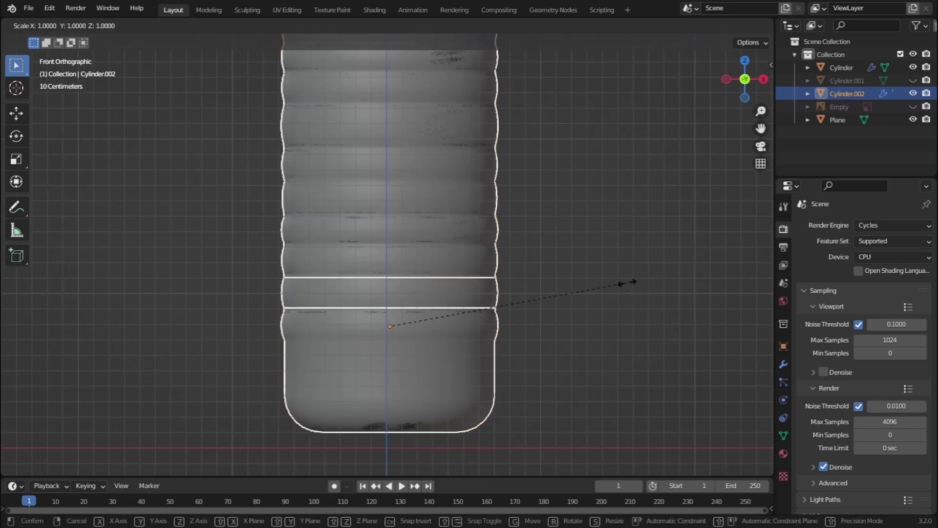
left_click(629, 281)
middle_click_drag(567, 255, 550, 291)
scroll(551, 285, "down", 6)
Switch to the Rendered Cycles preview in the Shading workspace and select the bottle body
left_click(600, 55)
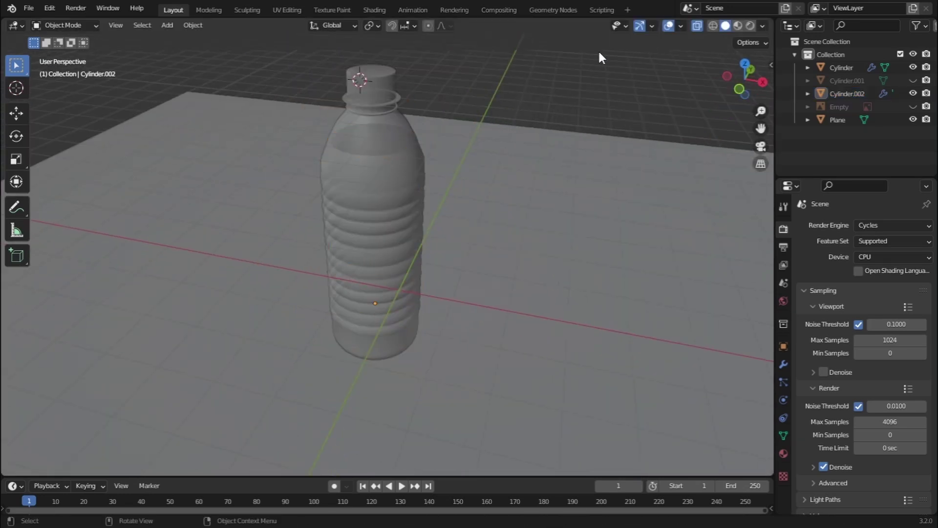
left_click(746, 27)
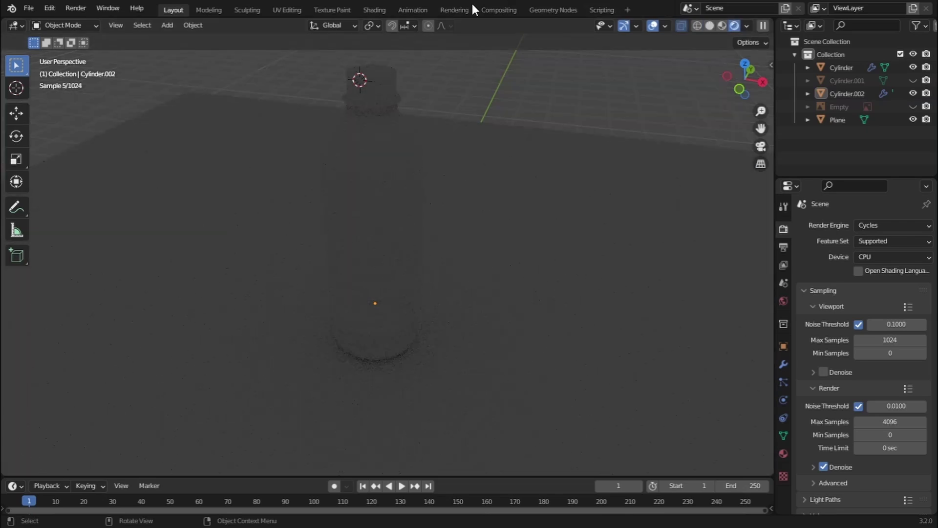
left_click(374, 11)
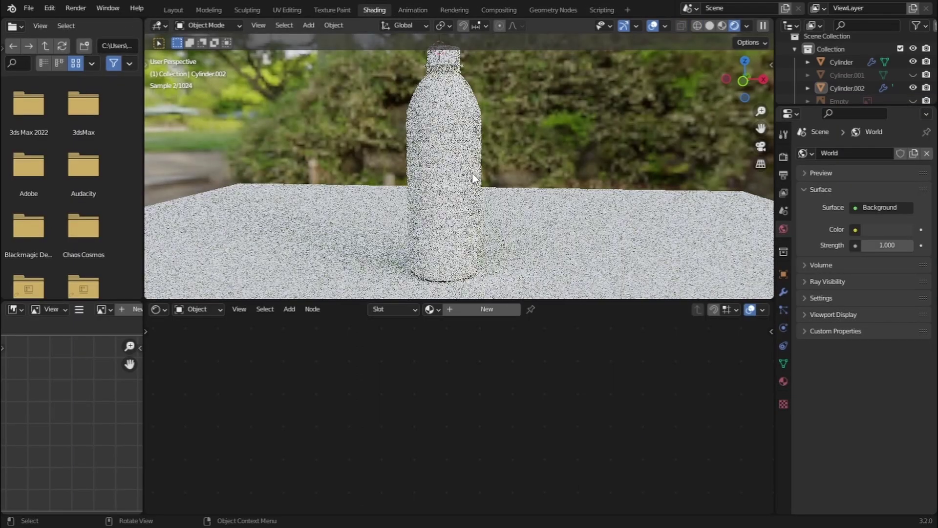
left_click(470, 174)
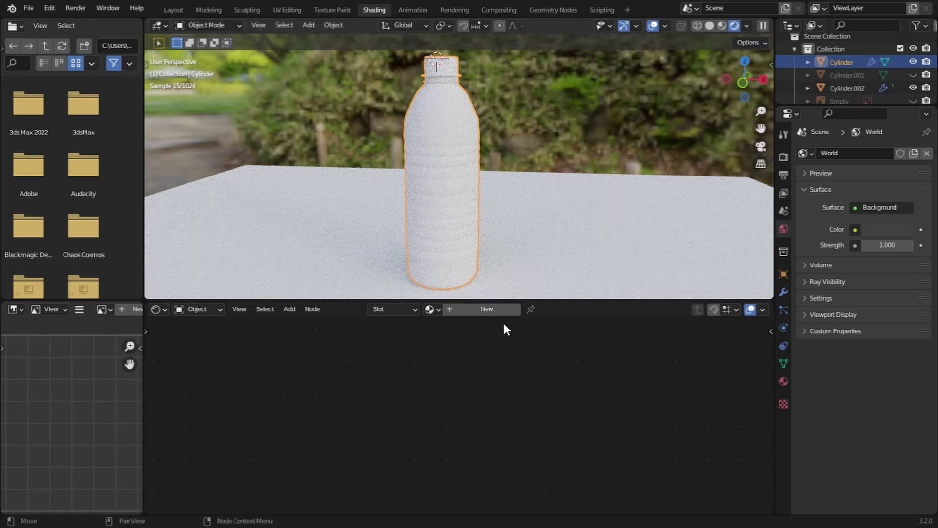
Give the bottle a new material, Material.001, with Transmission 1.000 and Roughness 0.000
left_click(480, 309)
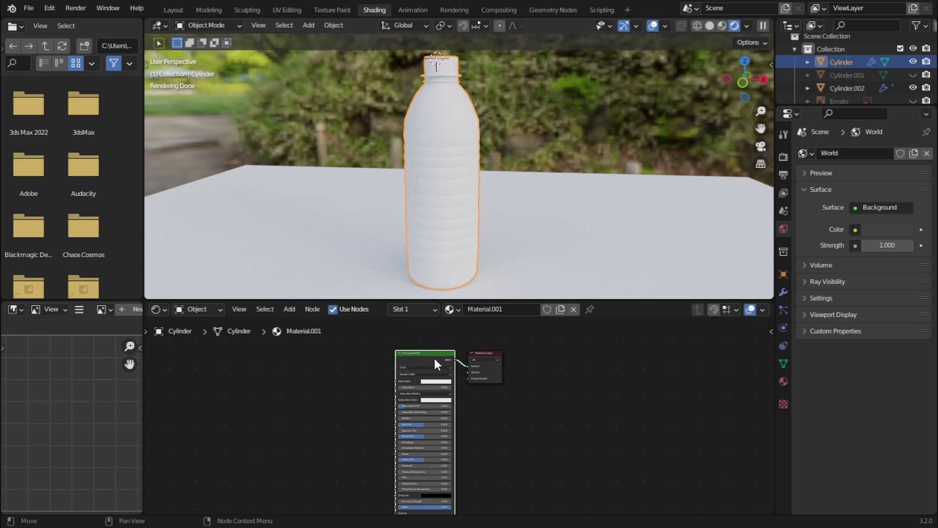
scroll(486, 418, "up", 1)
middle_click_drag(486, 418, 499, 389)
scroll(486, 369, "up", 1)
left_click_drag(409, 414, 480, 415)
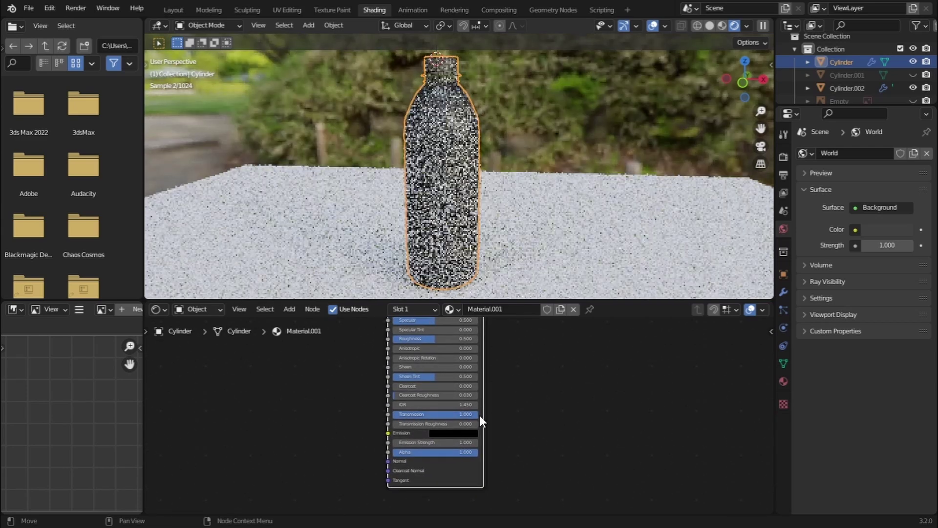
middle_click_drag(517, 377, 523, 445)
left_click_drag(451, 413, 413, 413)
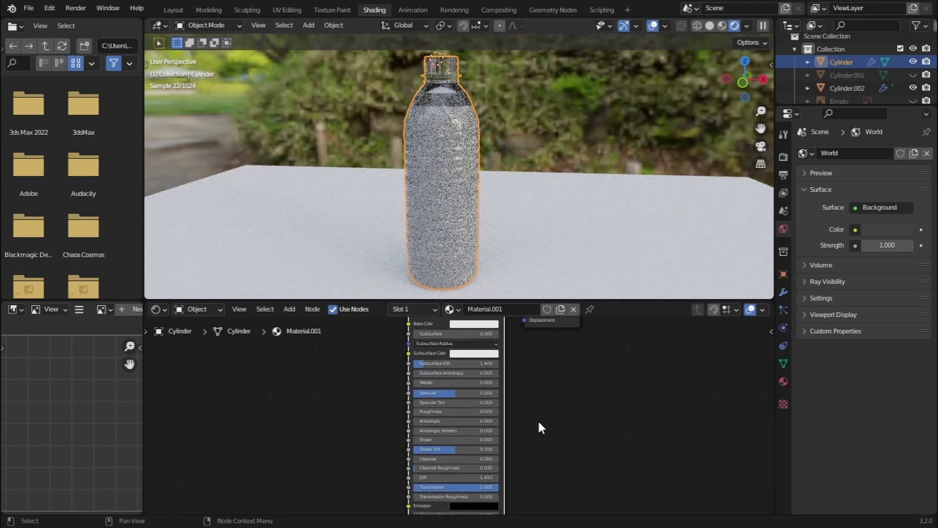
key("Home")
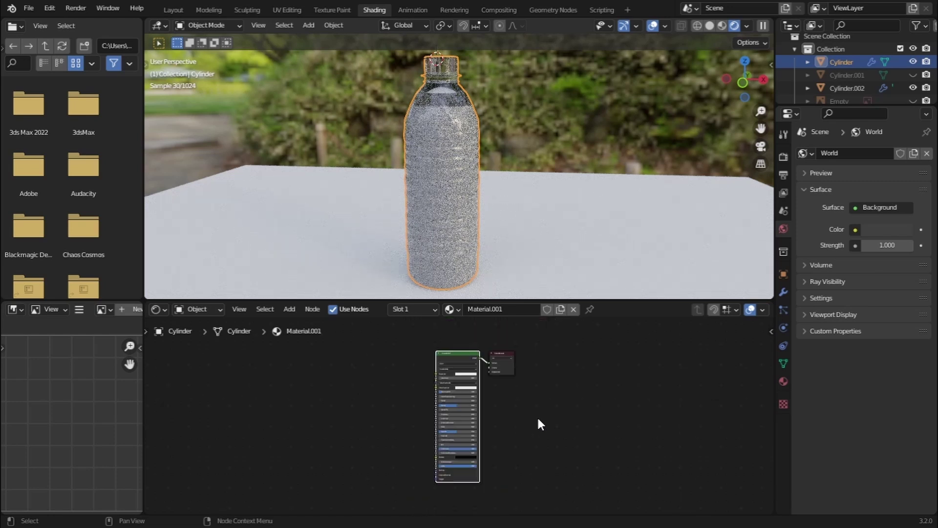
Add a Transparent BSDF node below the Principled BSDF
left_click_drag(463, 361, 308, 340)
middle_click_drag(377, 426, 420, 439)
key("F3")
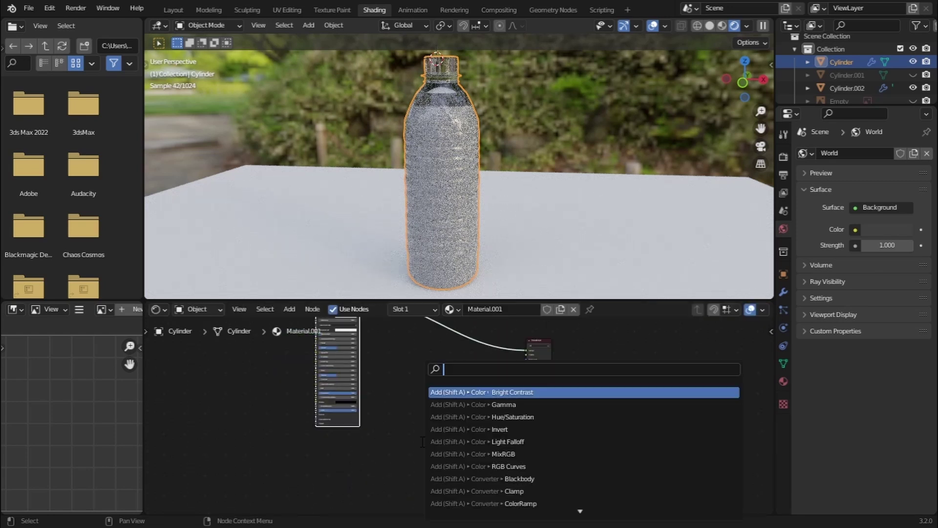
type("tr")
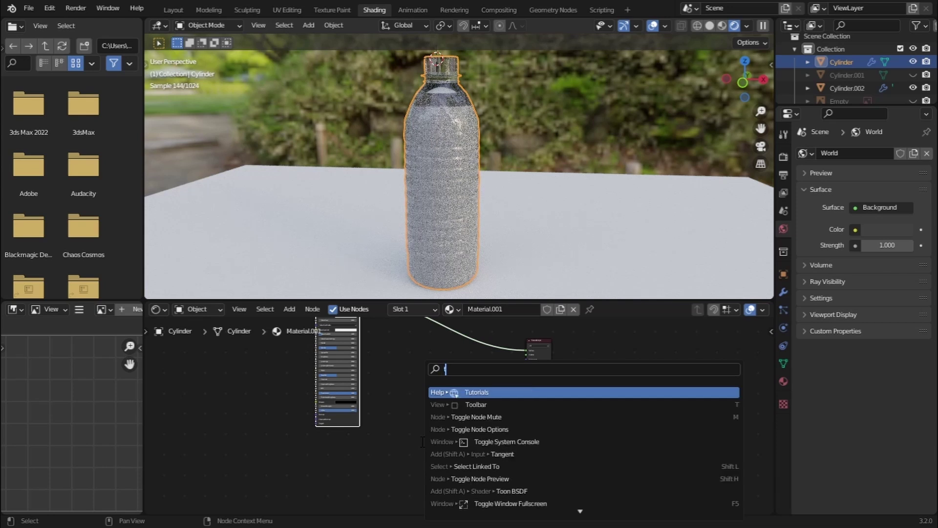
key("Down")
key("Down")
key("Return")
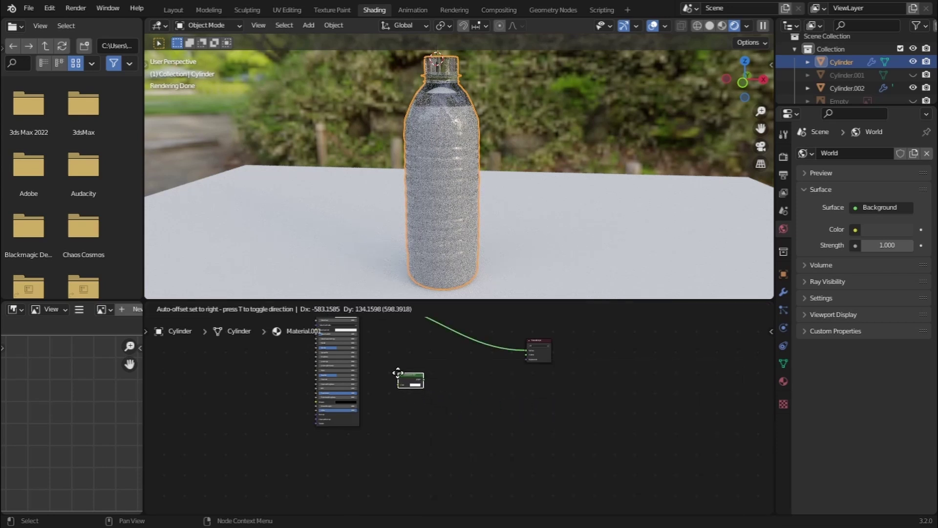
left_click(401, 377)
Insert a Mix Shader into the BSDF-to-output link and wire Transparent BSDF into its second shader
middle_click_drag(471, 365, 396, 431)
middle_click_drag(412, 396, 425, 419)
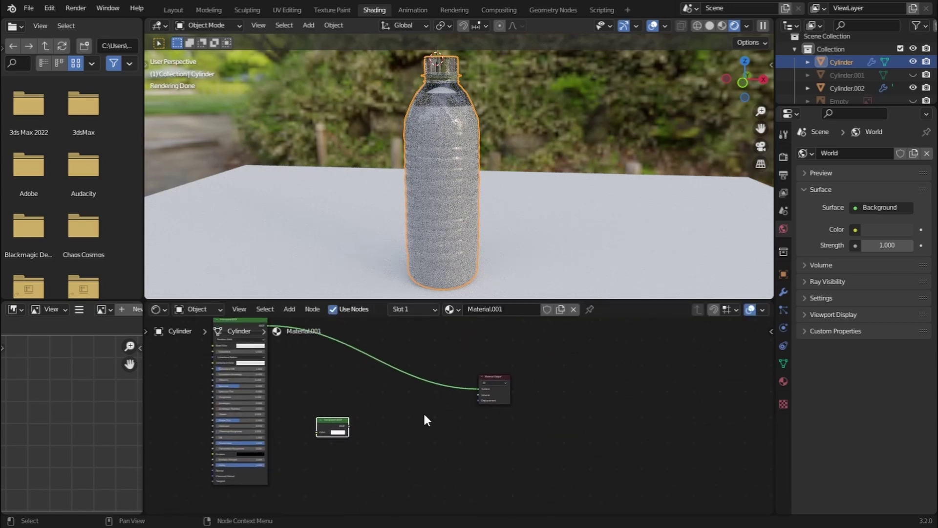
key("F3")
type("mix")
key("Down")
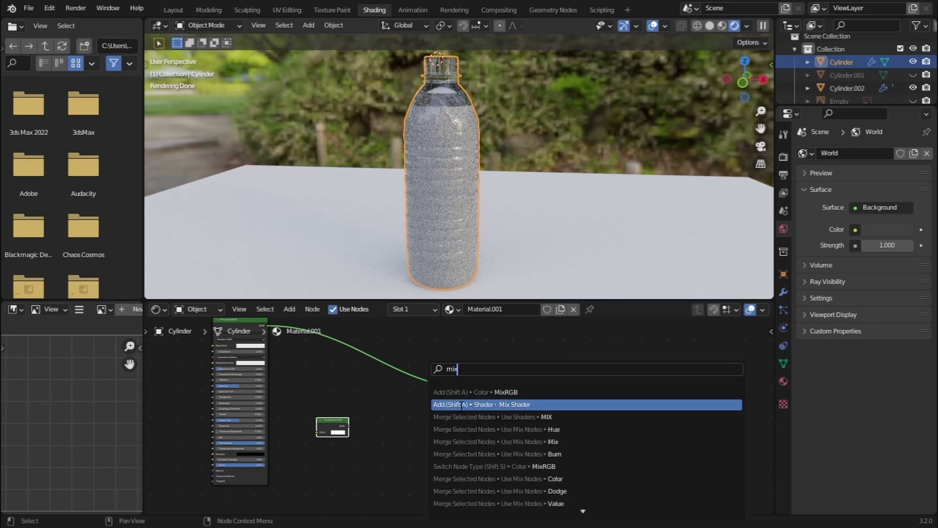
key("Return")
left_click(433, 375)
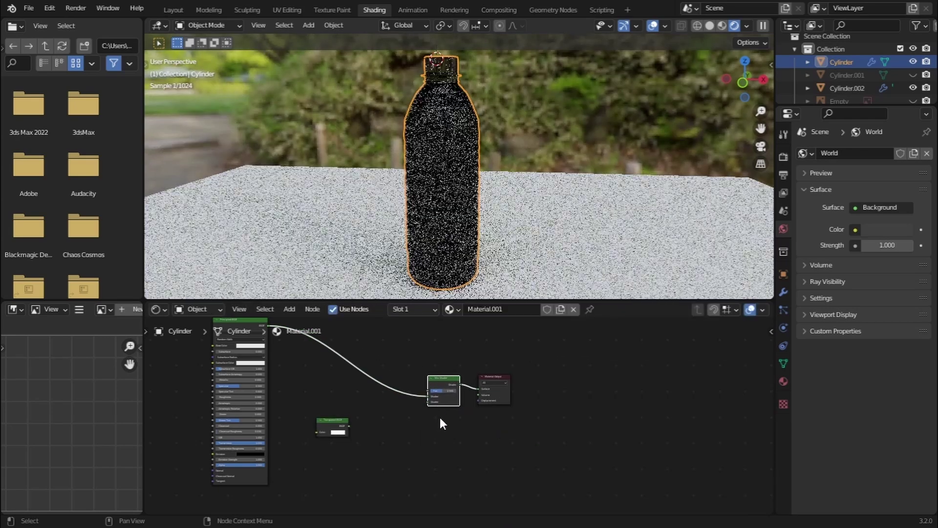
scroll(440, 417, "up", 2)
left_click_drag(320, 429, 420, 399)
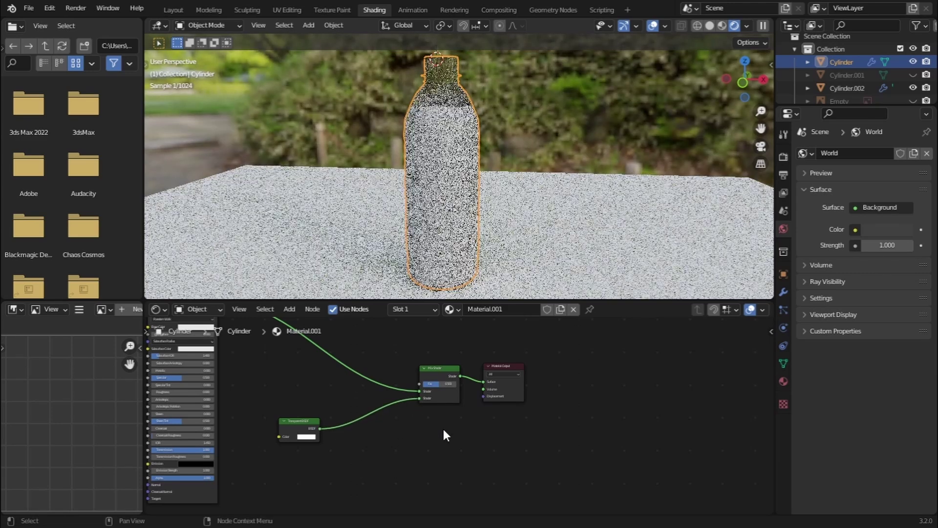
scroll(465, 464, "up", 2)
middle_click_drag(421, 140, 429, 129)
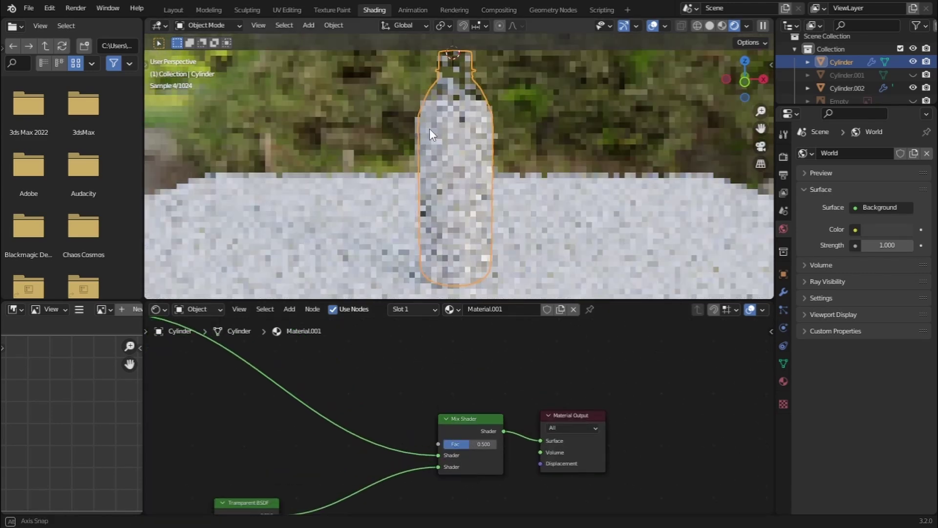
Enable Cycles viewport denoising with the Start Sample set to 10
key("shift+alt+z")
left_click(784, 157)
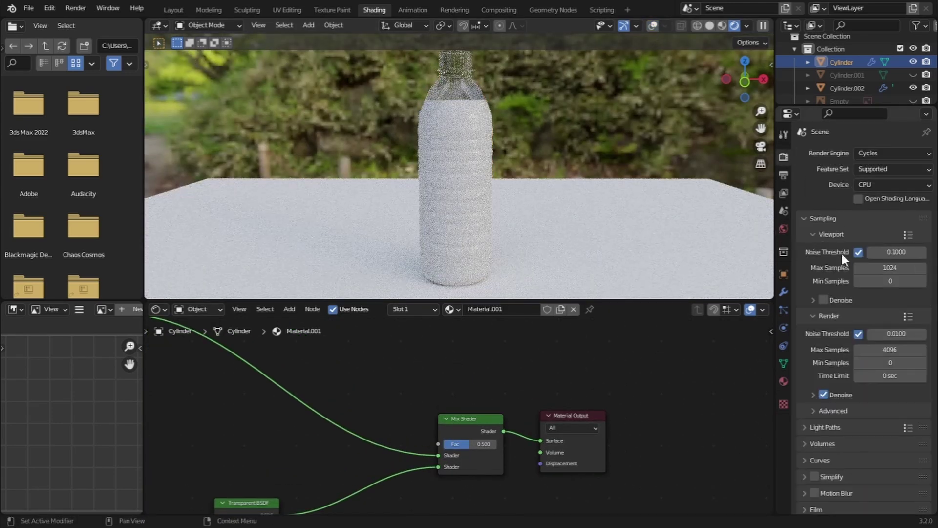
left_click(824, 299)
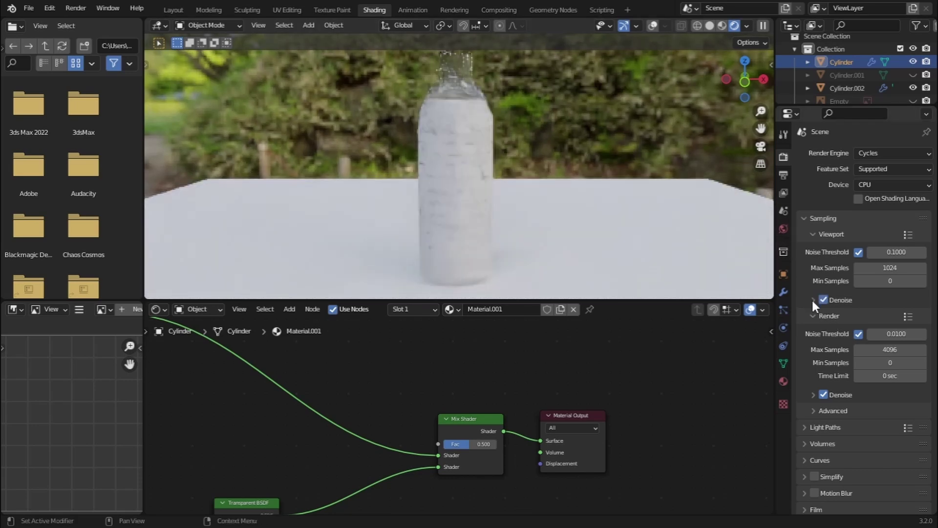
left_click(813, 300)
left_click(875, 345)
type("10")
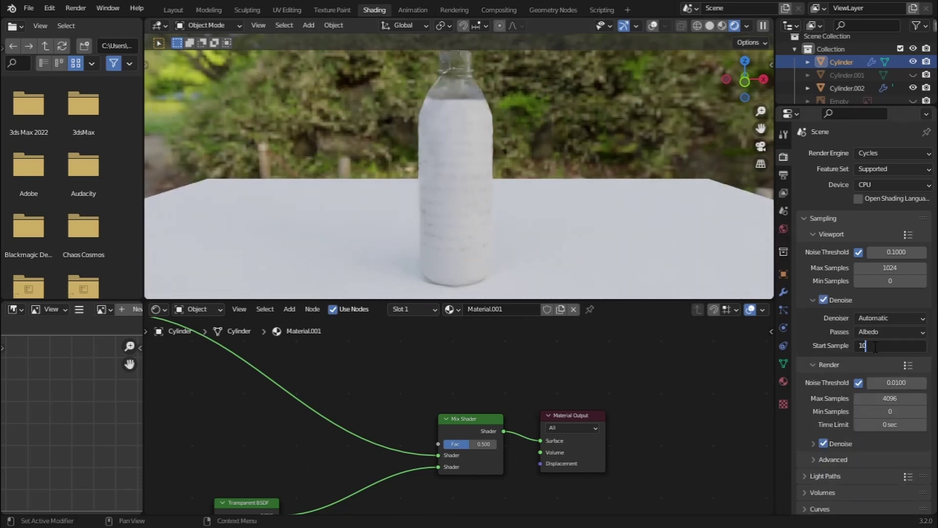
key("Return")
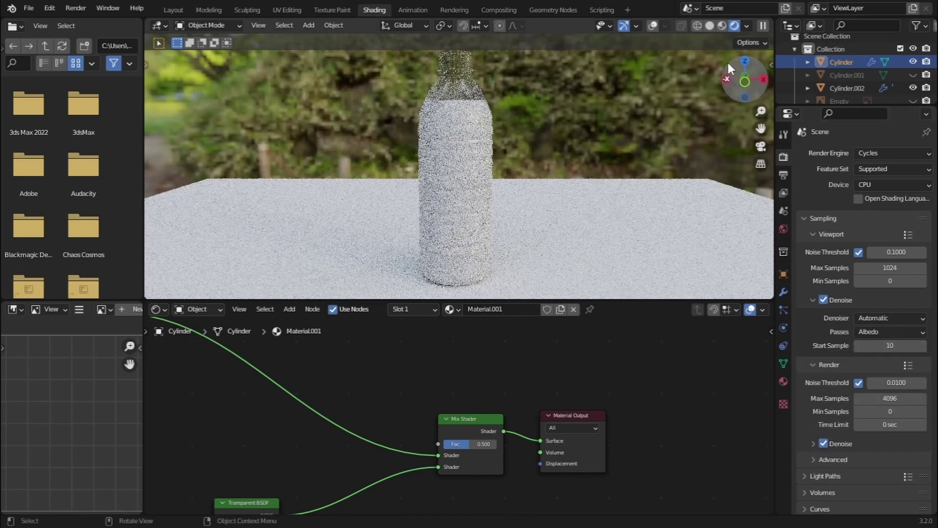
Refresh the viewport by toggling Solid shading and then back to Rendered
left_click(710, 25)
left_click(735, 26)
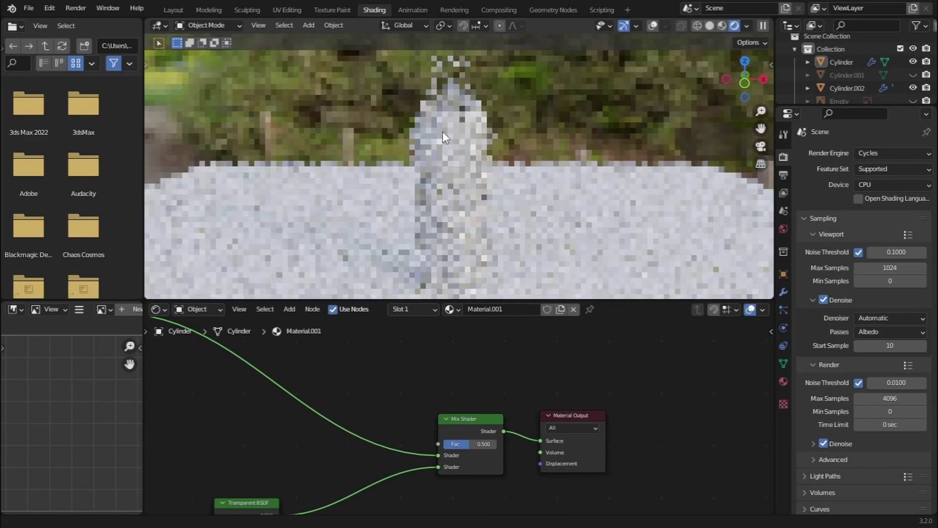
scroll(523, 364, "down", 3)
scroll(522, 363, "up", 1)
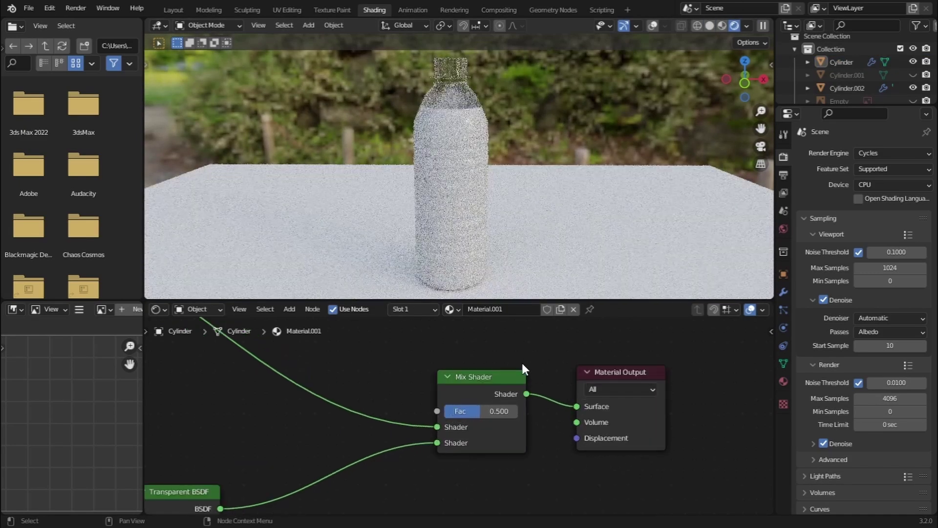
scroll(522, 363, "up", 1)
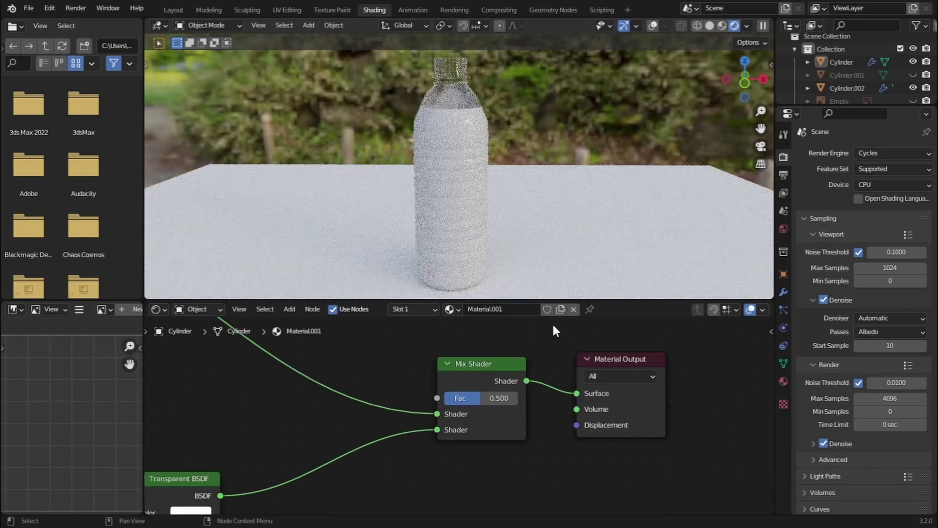
Hide Cylinder.002 and set the bottle's Mix Shader Fac to 0.65
left_click(913, 88)
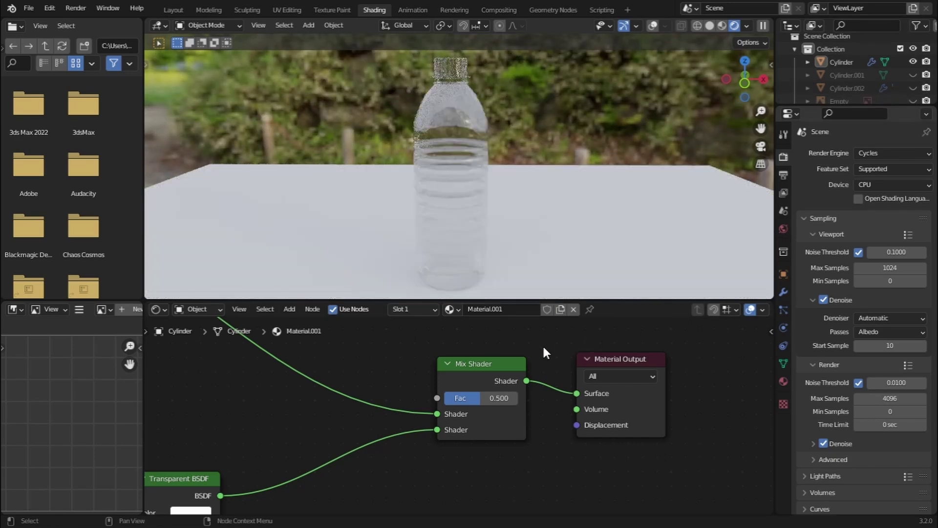
mouse_move(491, 406)
left_mouse_down()
mouse_move(514, 406)
mouse_move(497, 398)
left_mouse_up()
left_click(498, 398)
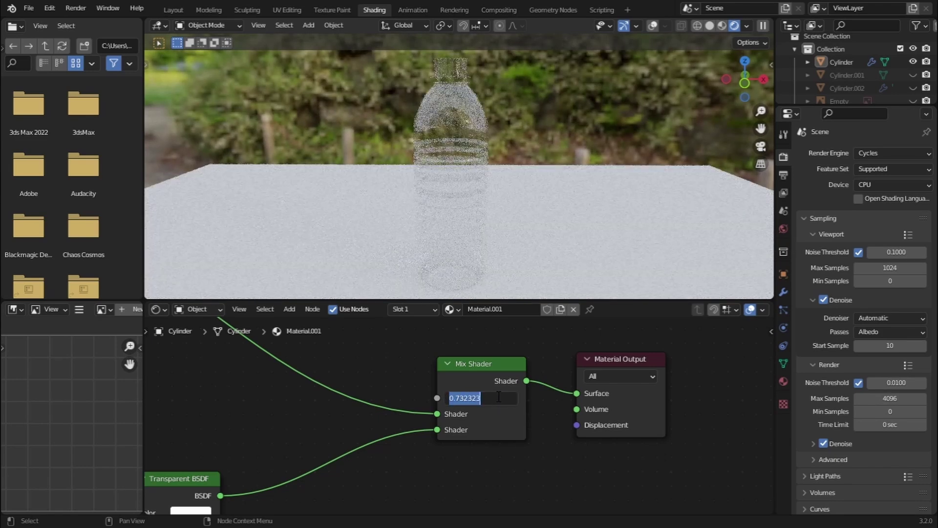
type(",7")
key("Return")
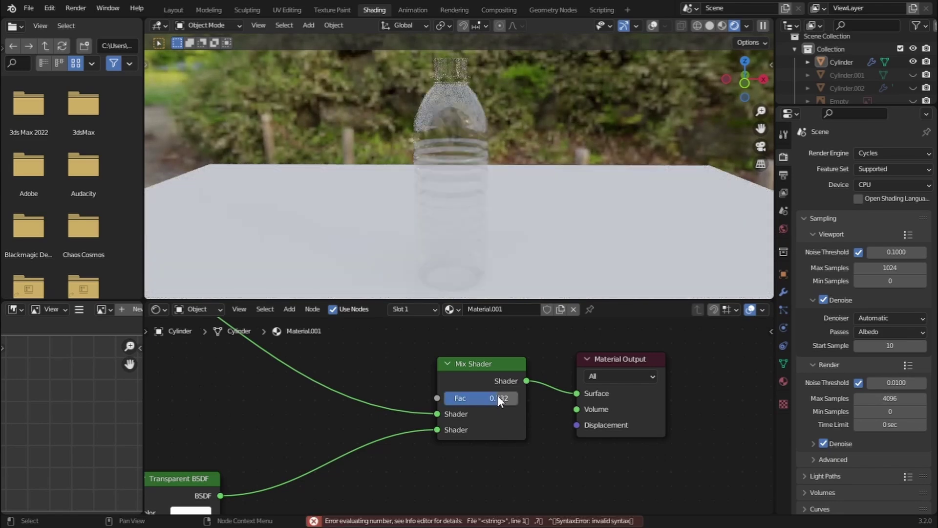
left_click(501, 402)
key("BackSpace")
type(".7")
key("Return")
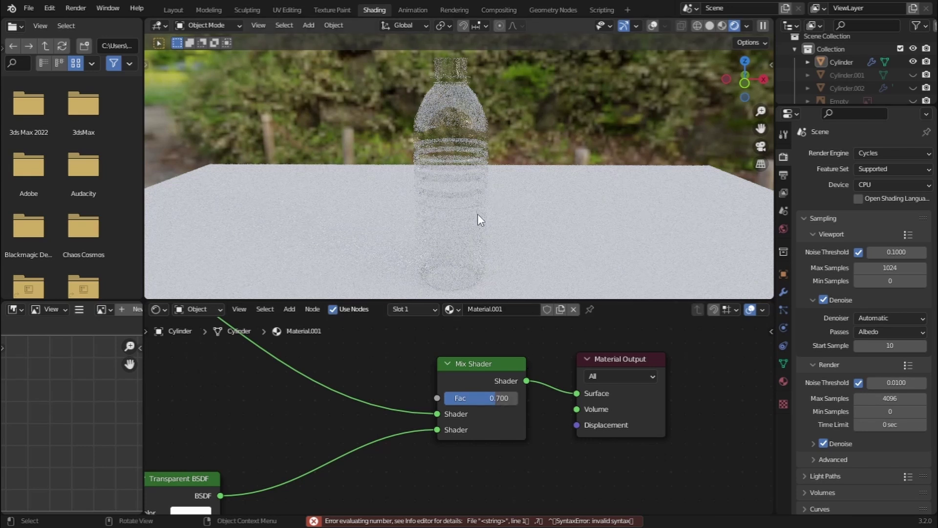
left_click(492, 397)
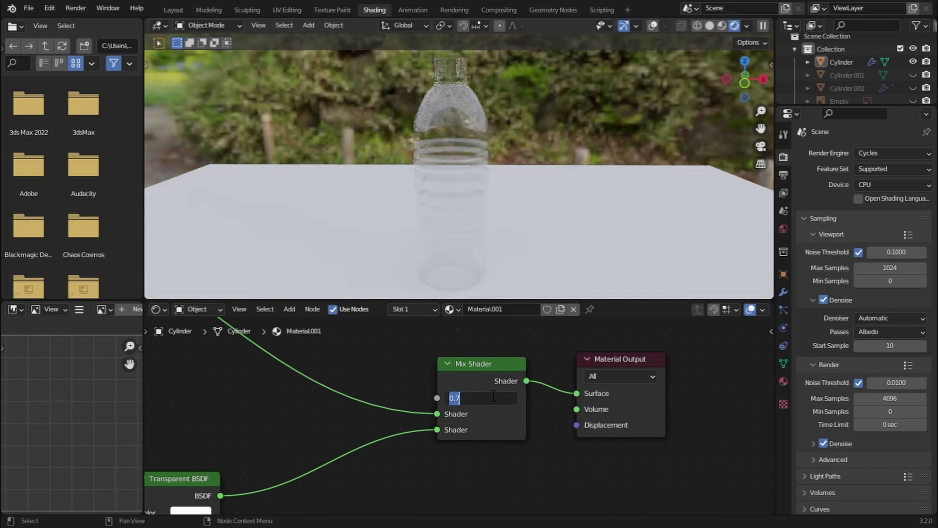
key("BackSpace")
type(".65")
key("Return")
Unhide Cylinder.002, hide the original Cylinder, and select Cylinder.002
scroll(452, 375, "down", 2)
middle_click_drag(361, 405, 527, 359)
middle_click_drag(414, 436, 482, 485)
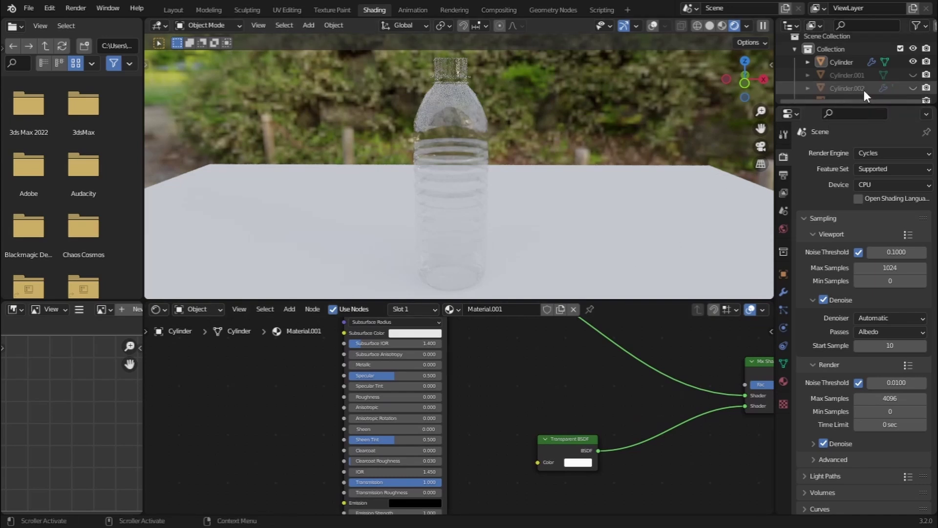
left_click(910, 87)
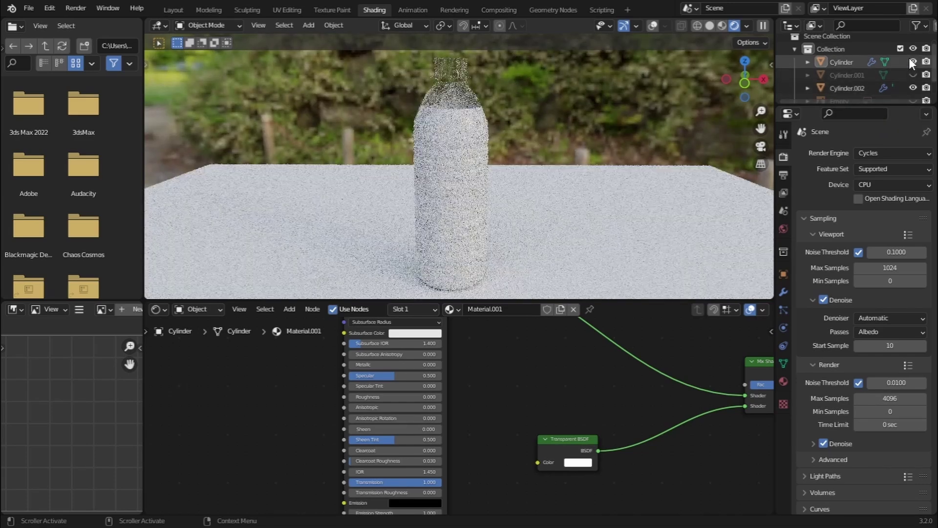
left_click(912, 62)
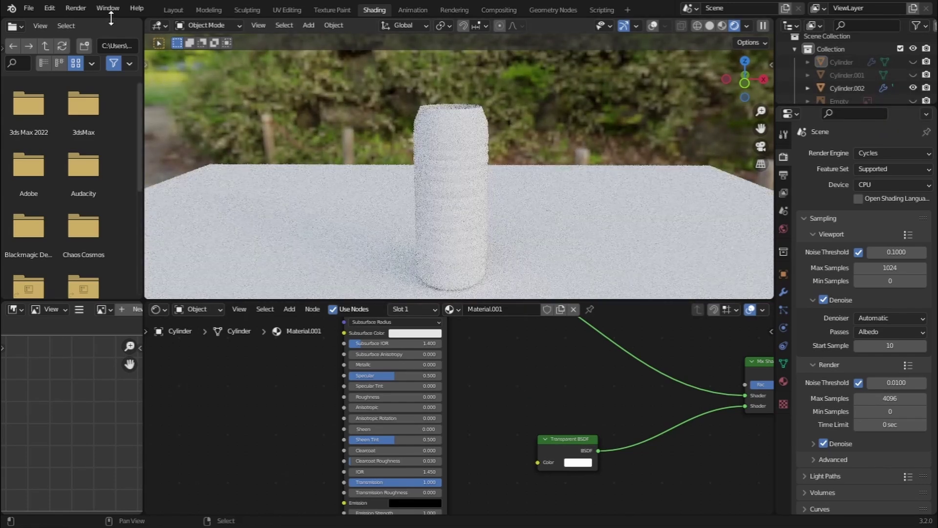
left_click(417, 157)
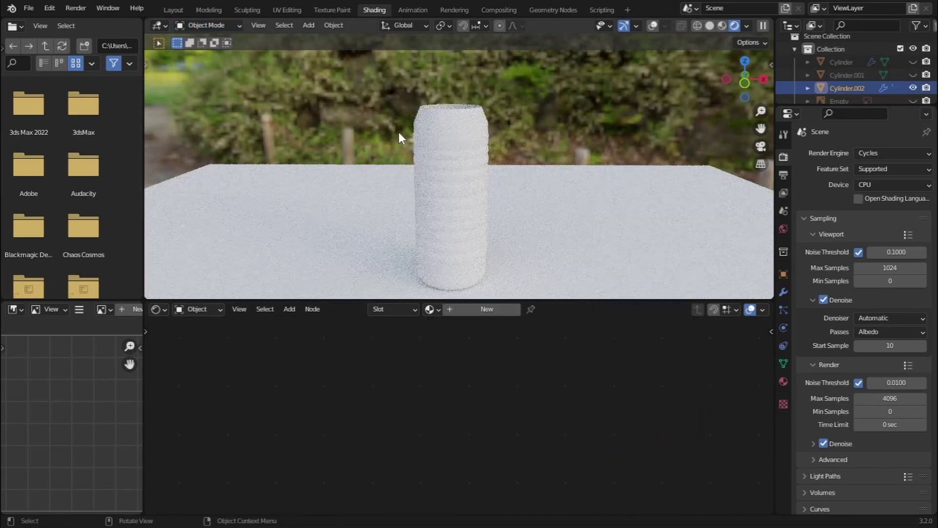
Enter Edit Mode on Cylinder.002 and view its open top in solid shading
left_click(203, 25)
left_click(209, 54)
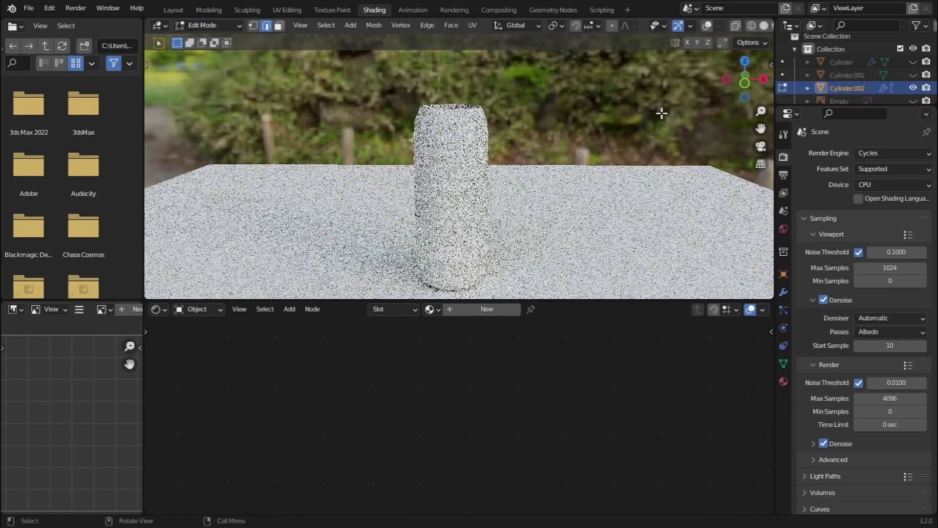
left_click(708, 25)
middle_click_drag(475, 133, 462, 182)
scroll(462, 184, "up", 2)
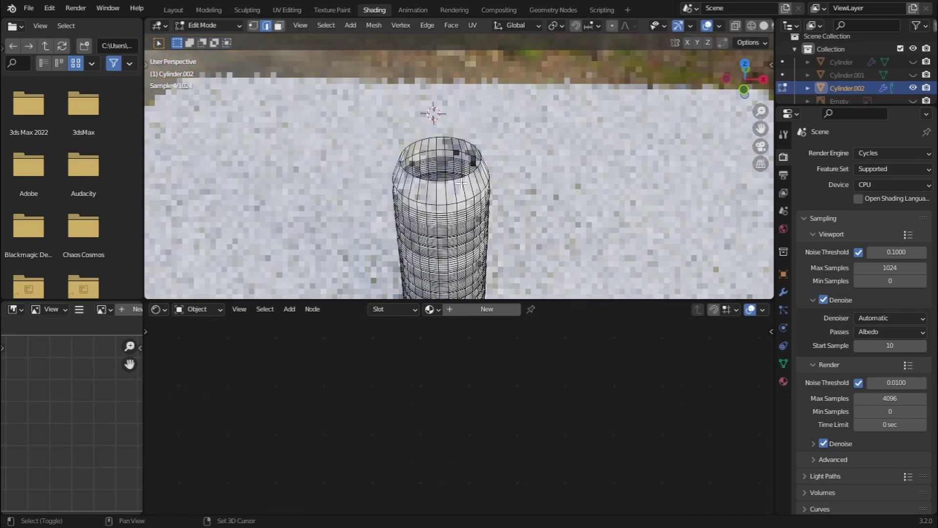
middle_click_drag(462, 184, 464, 162)
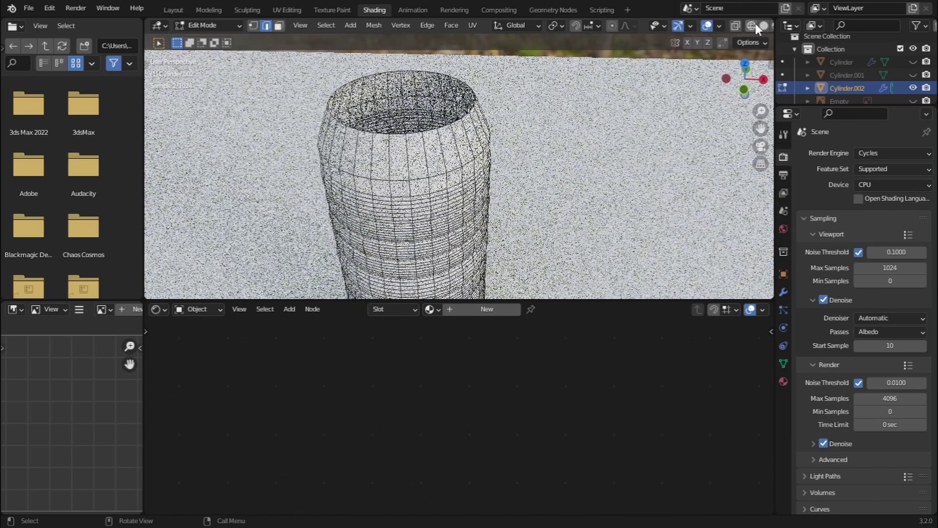
left_click(753, 25)
left_click(763, 27)
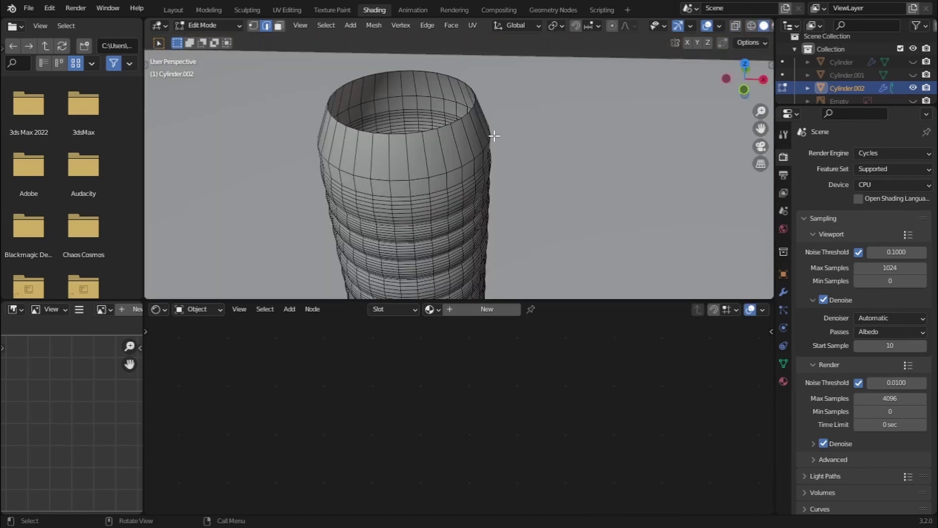
Fill the top rim edge loop with a face, then return to Object Mode in Rendered view
left_click(416, 133, "alt")
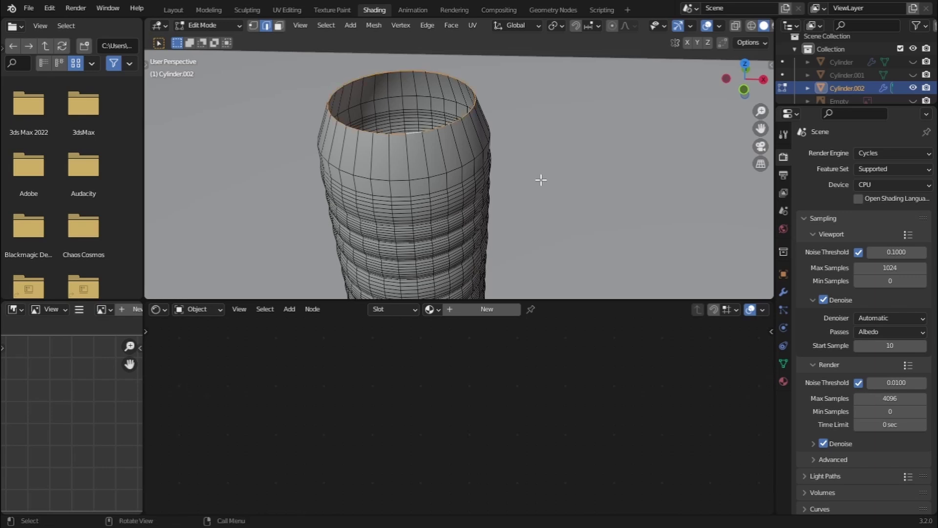
key("f")
left_click(205, 25)
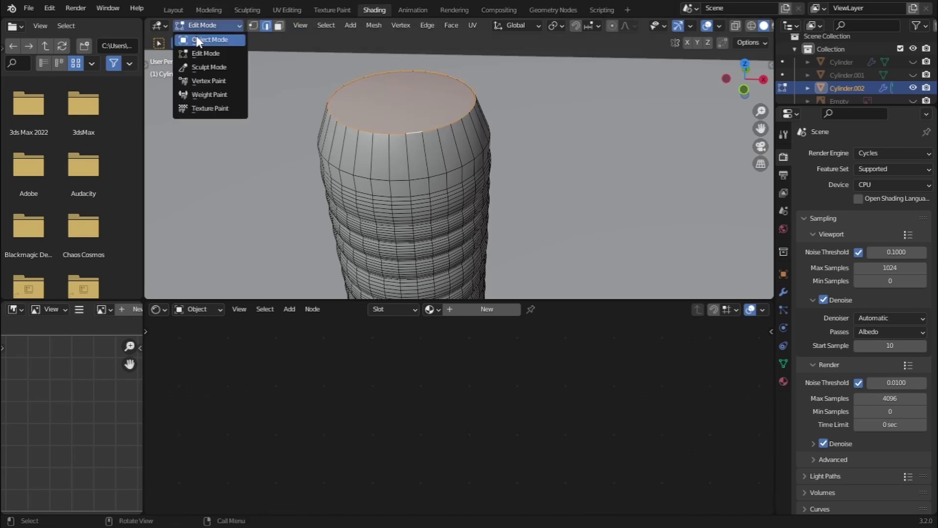
left_click(203, 38)
left_click(754, 28)
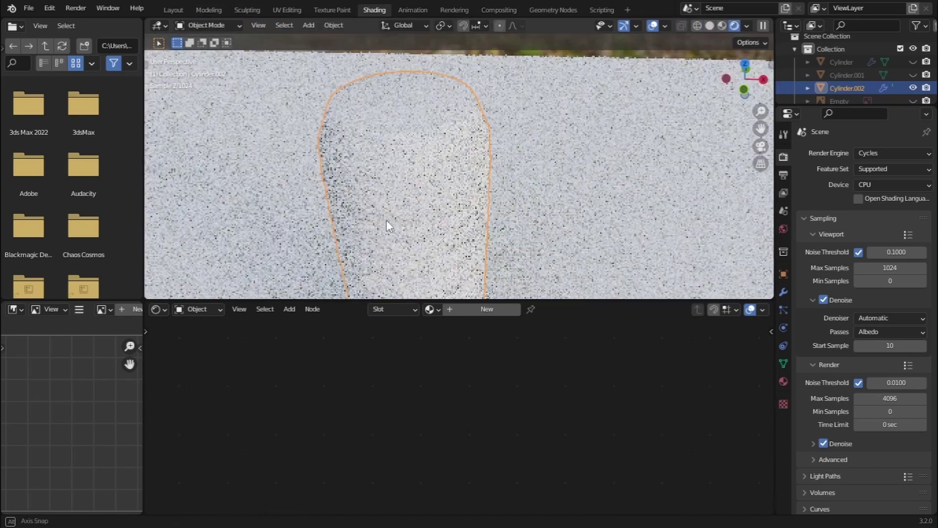
Create Material.002 for the cylinder with Transmission 1, Specular 0 and Roughness 0
left_click(482, 309)
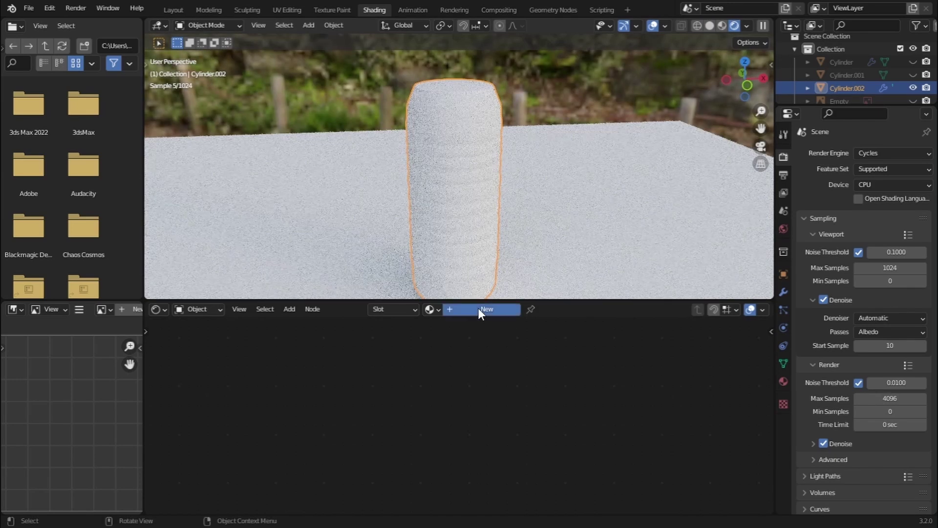
middle_click_drag(551, 390, 546, 424)
scroll(568, 447, "up", 4)
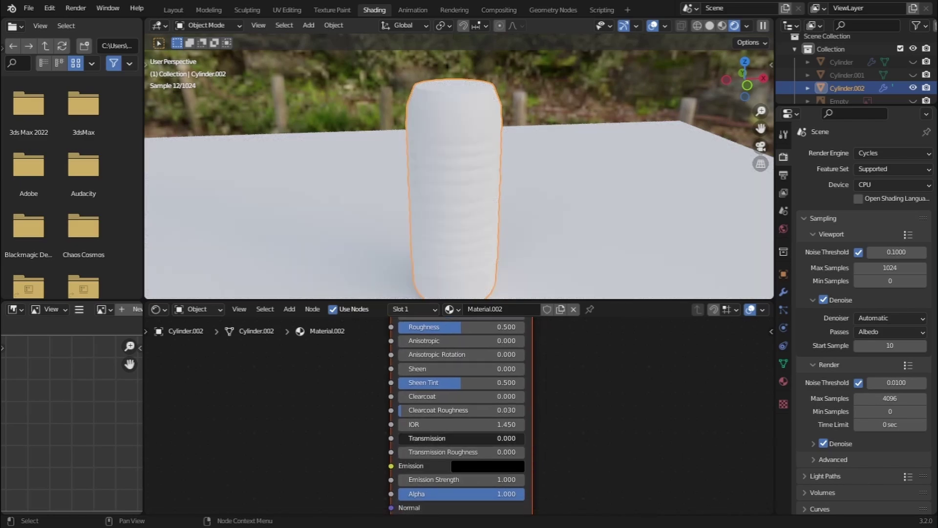
left_click_drag(417, 438, 526, 439)
scroll(527, 442, "up", 3, "shift")
left_click_drag(467, 367, 413, 367)
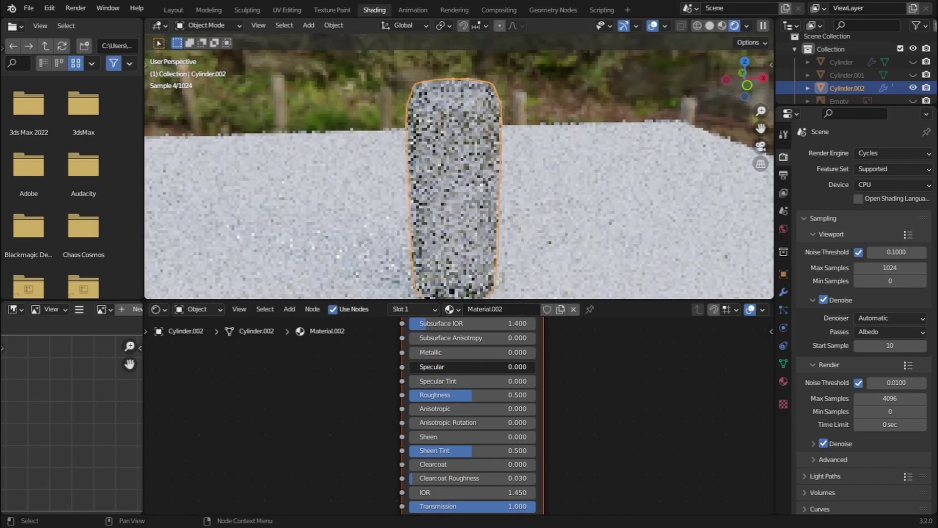
left_click_drag(472, 395, 413, 395)
middle_click_drag(464, 206, 453, 171)
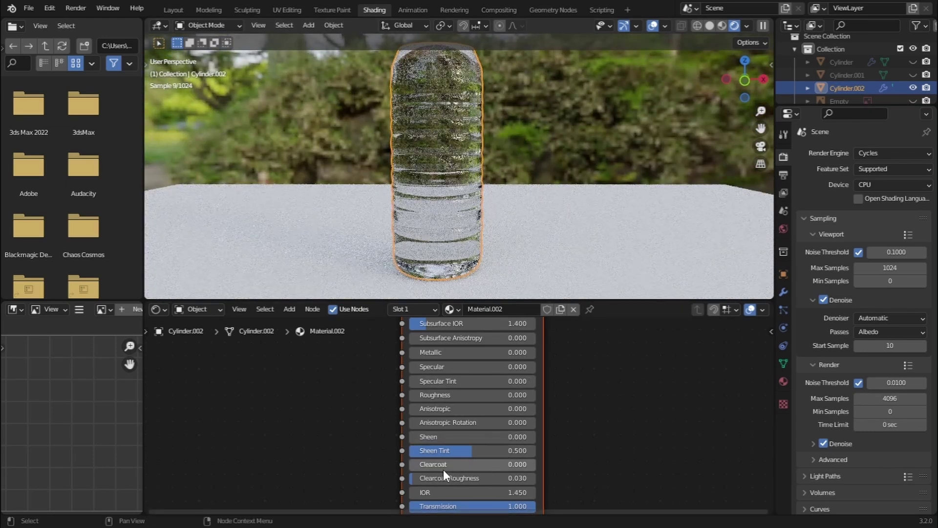
Set Transmission Roughness to 0.3 and switch to Material Preview shading
middle_click_drag(483, 456, 476, 354)
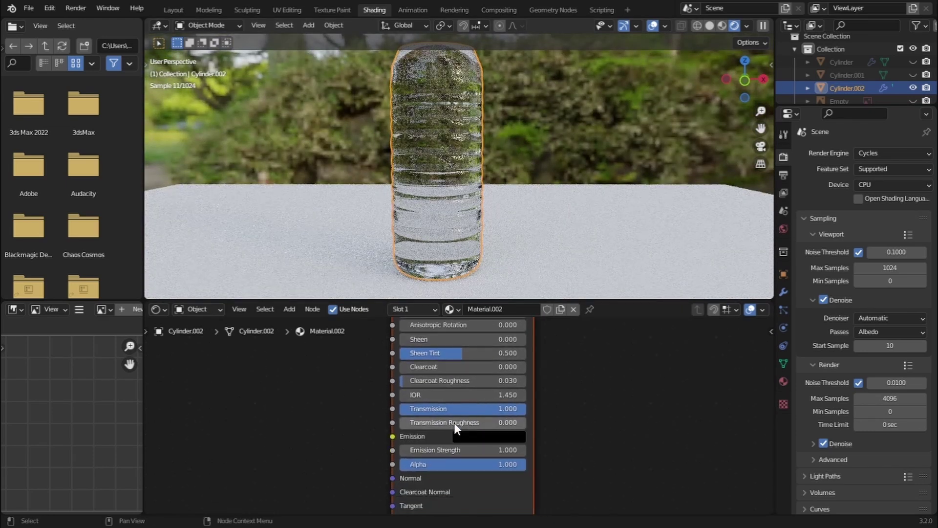
left_click_drag(422, 423, 440, 423)
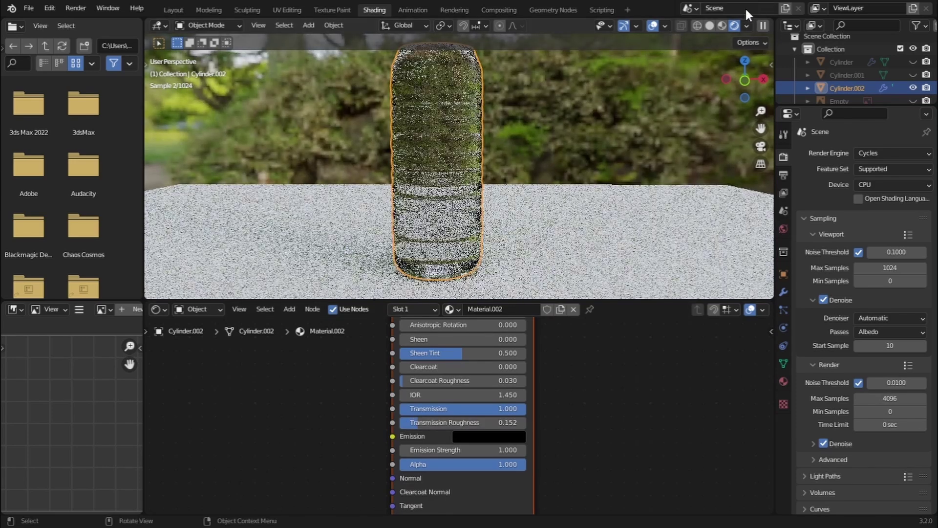
left_click(721, 27)
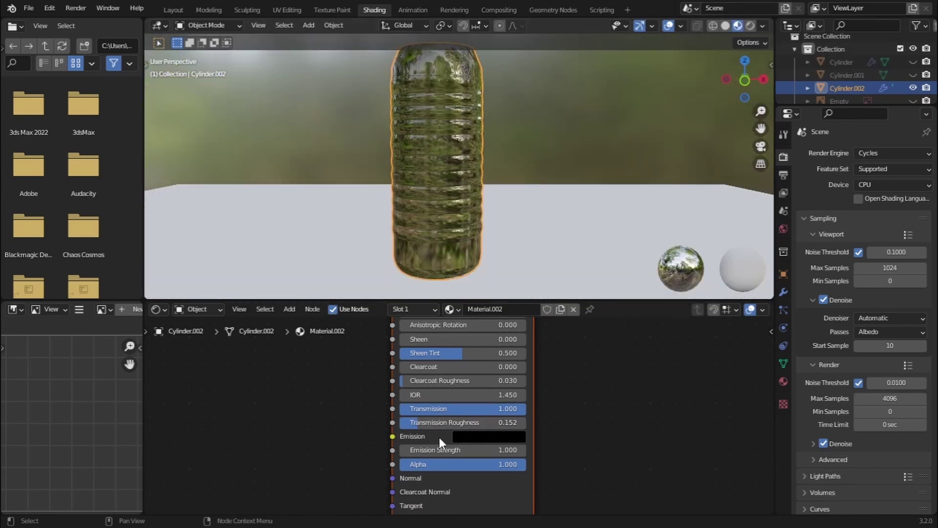
left_click_drag(419, 422, 441, 423)
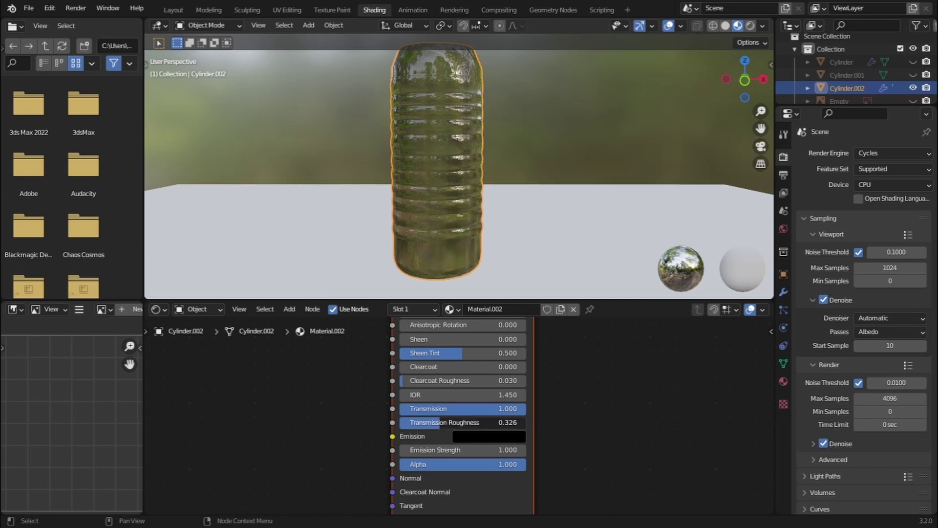
left_click(440, 422)
type("0.3")
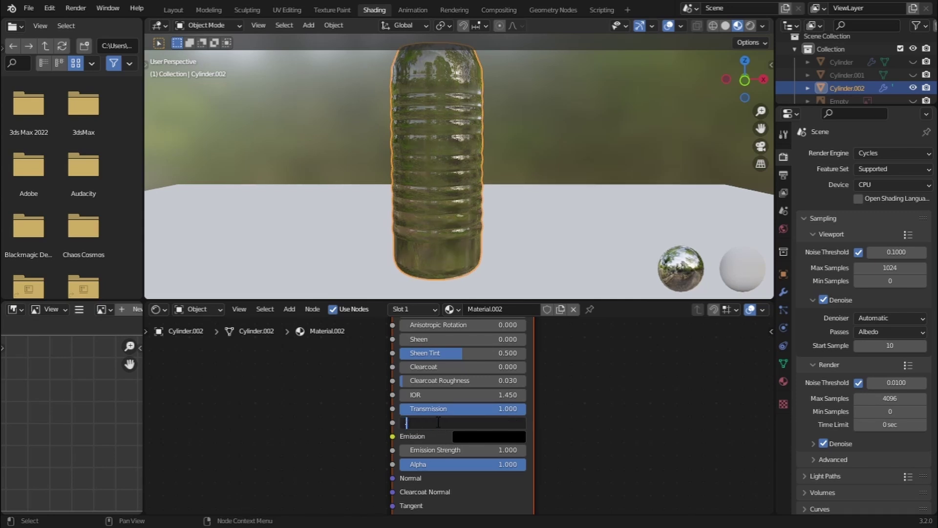
key("Return")
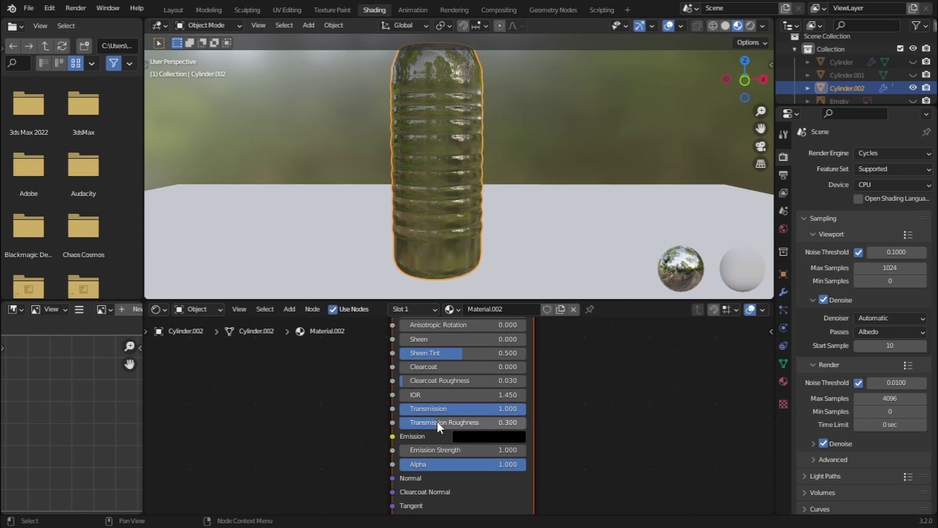
Render in Cycles, unhide the original Cylinder, hide overlays, and return to the Layout workspace
left_click(750, 25)
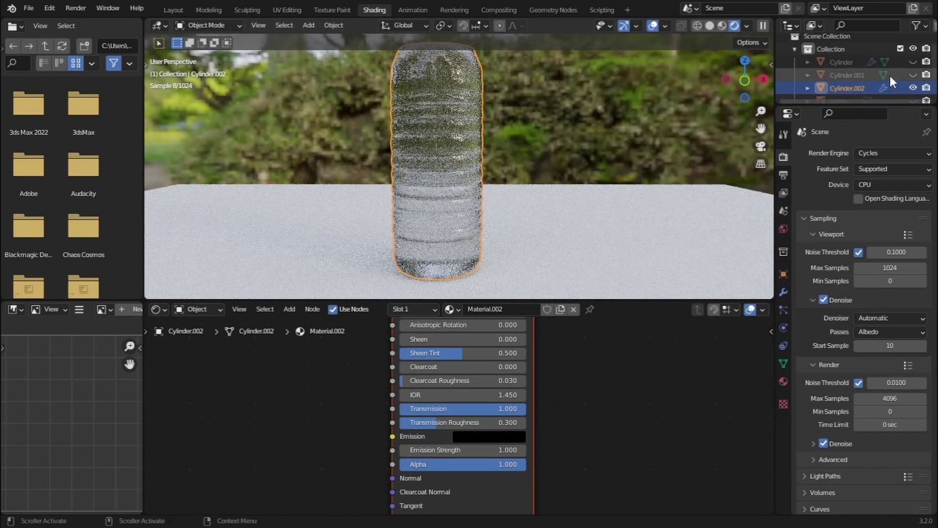
left_click(914, 62)
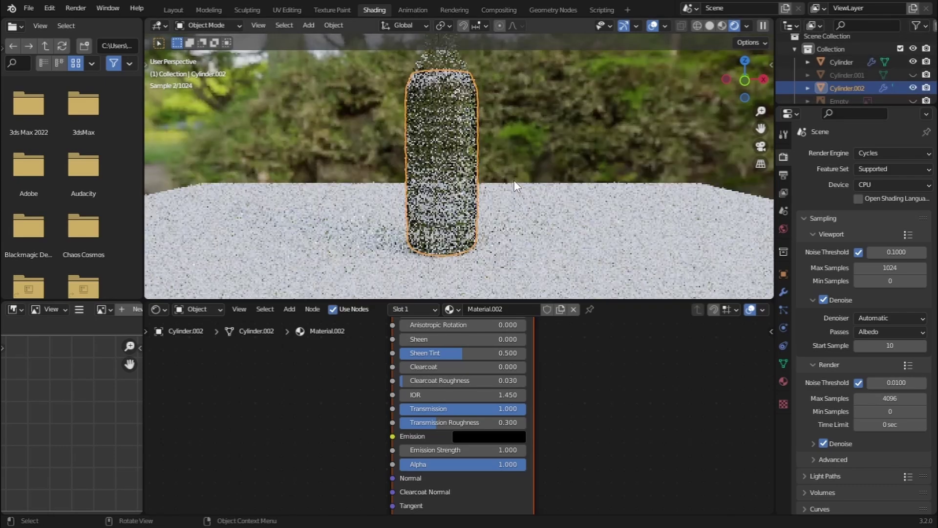
key("shift+alt+z")
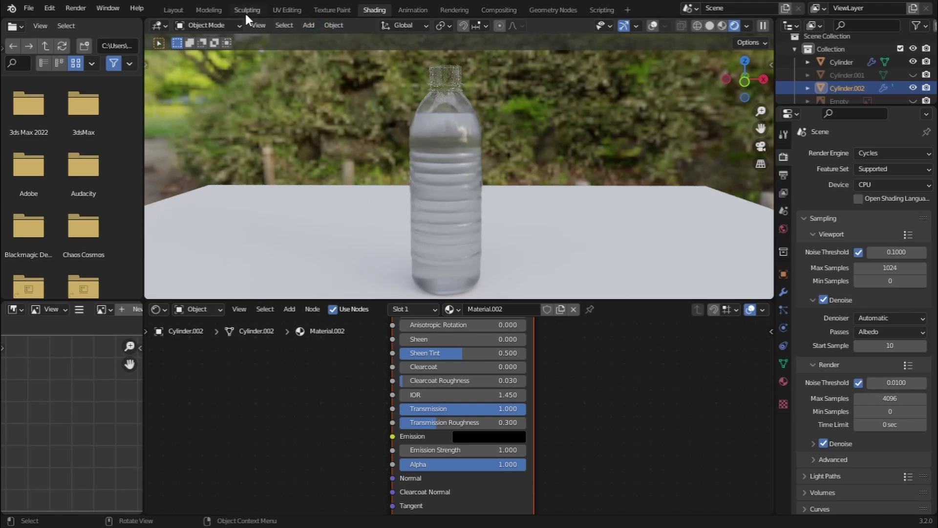
left_click(172, 9)
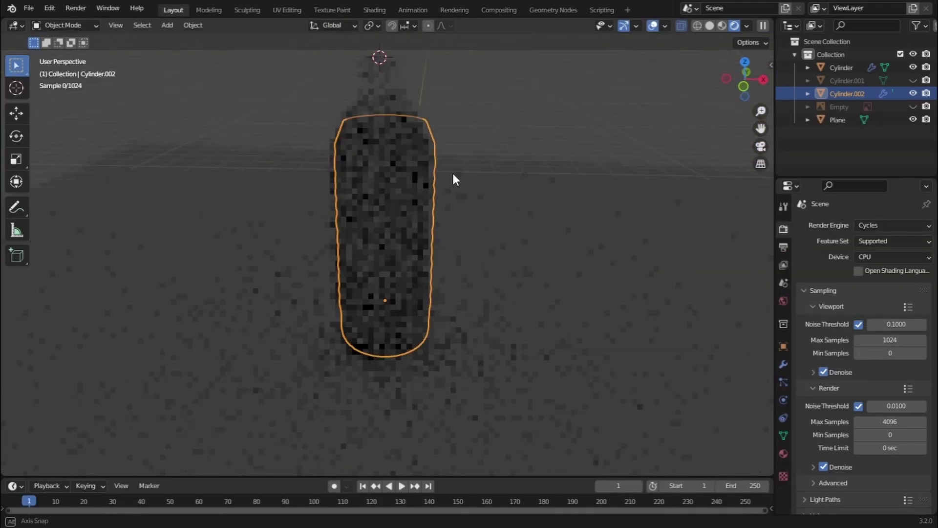
Unhide the cap Cylinder.001, assign it a new Material.003, and view it in the Shading workspace
left_click(747, 25)
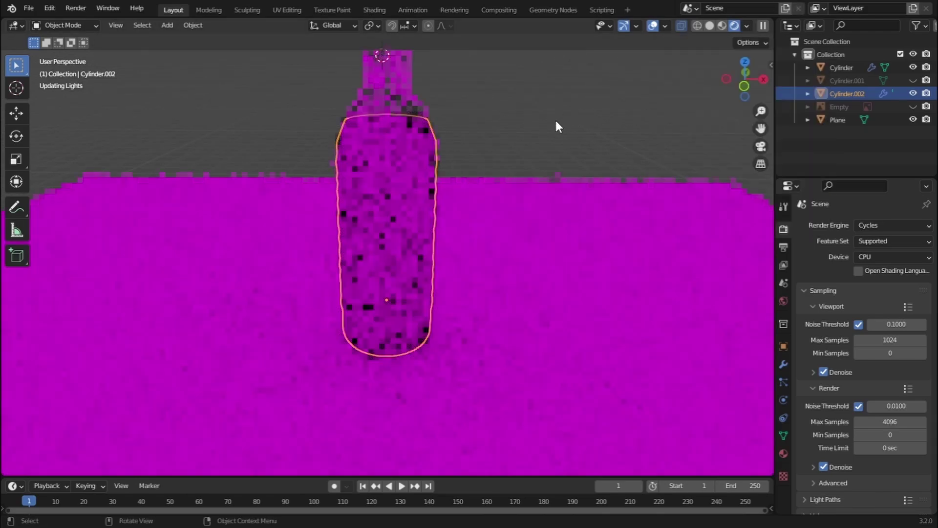
scroll(556, 120, "down", 2)
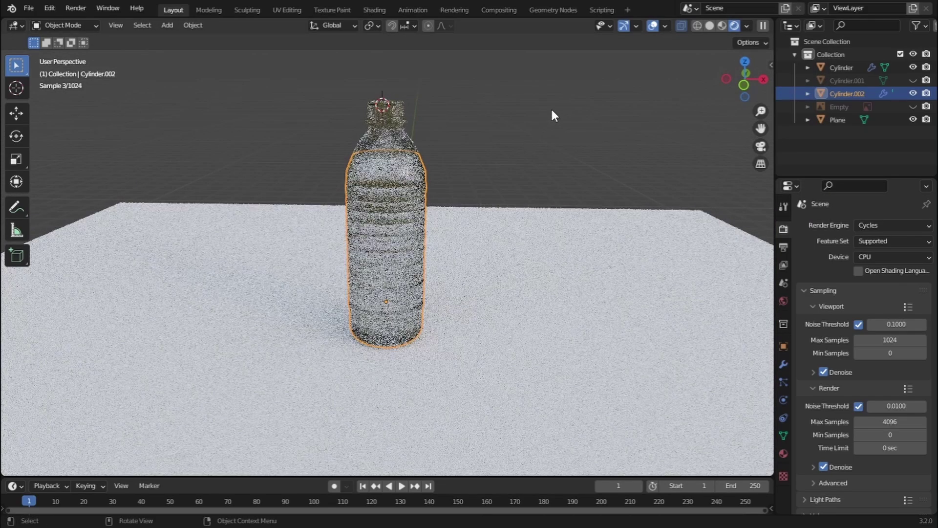
left_click(915, 80)
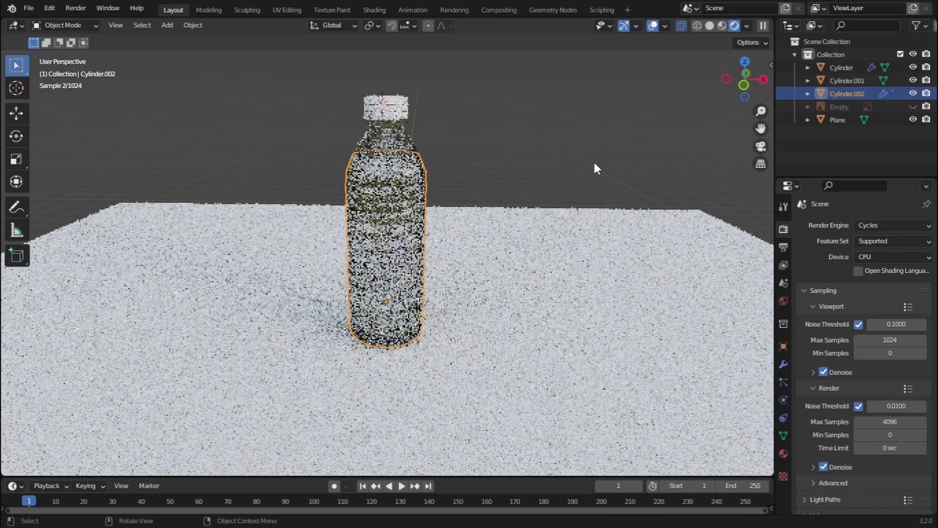
left_click(384, 112)
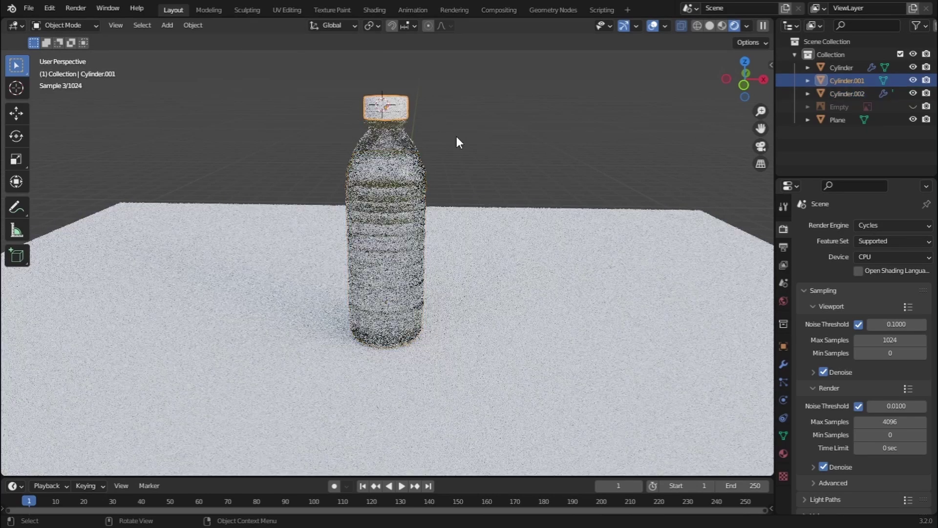
left_click(783, 453)
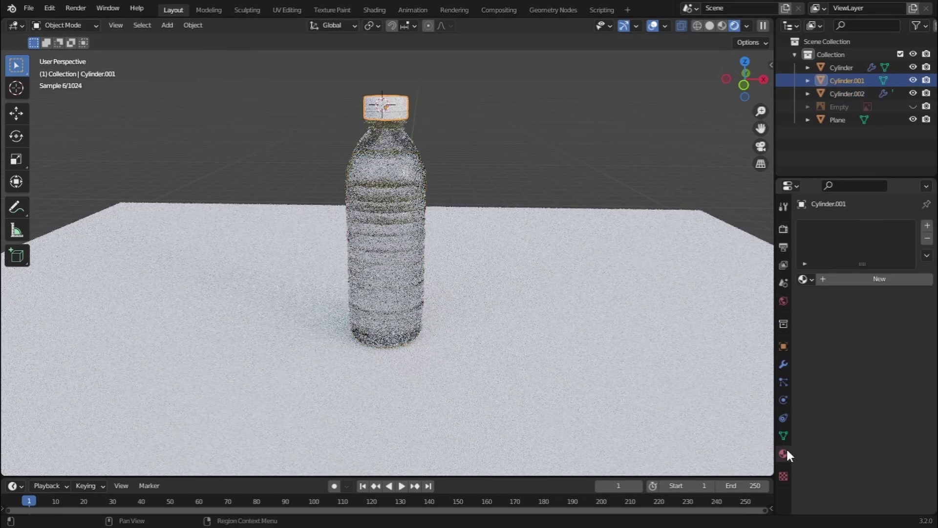
left_click(852, 283)
scroll(829, 341, "down", 10)
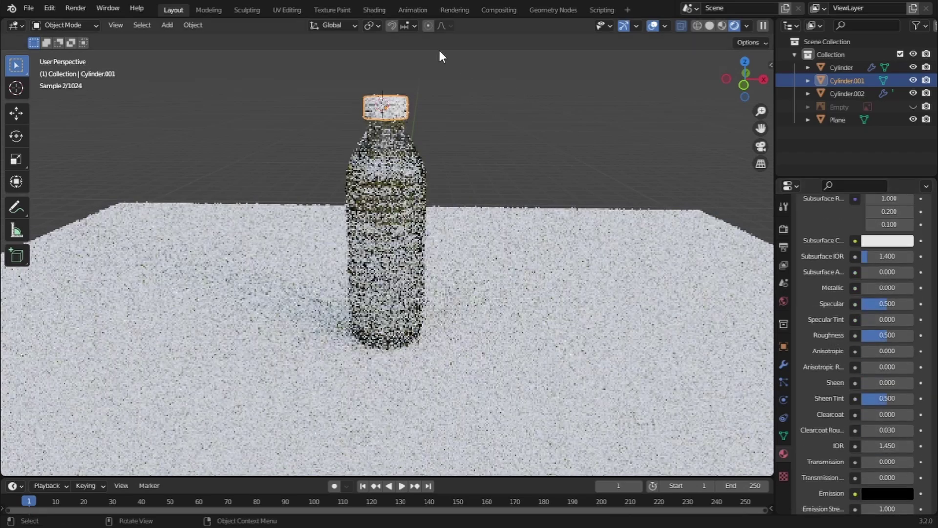
left_click(377, 10)
scroll(631, 410, "down", 3)
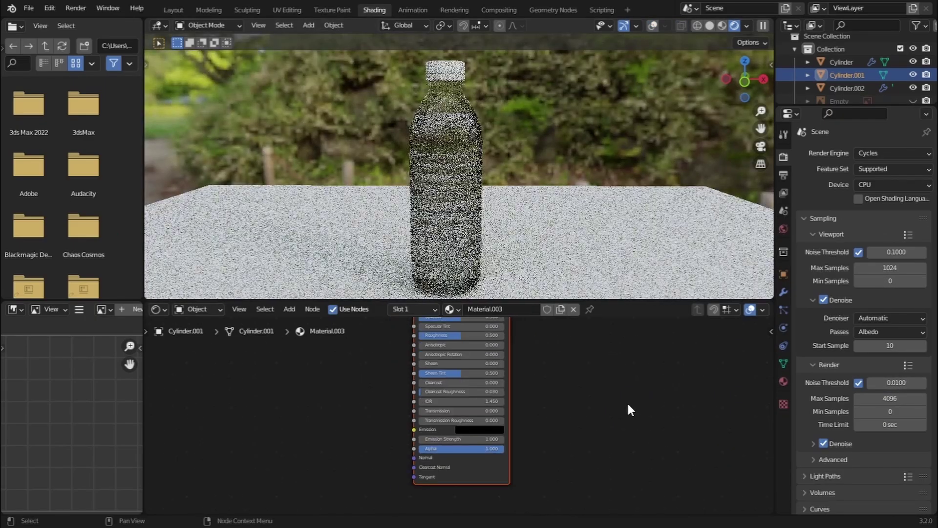
Add a Bump node to the cap material and connect it to the Principled BSDF Normal input
scroll(626, 400, "down", 2)
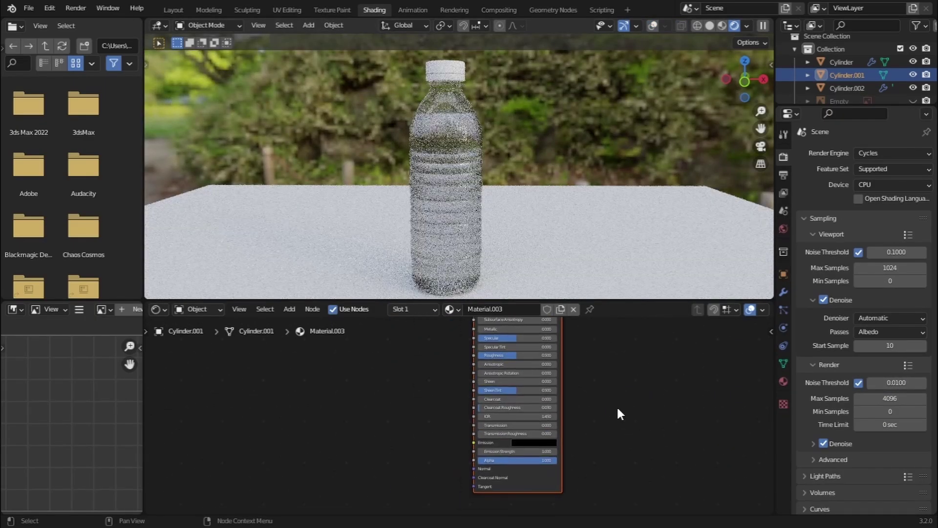
scroll(606, 425, "down", 3)
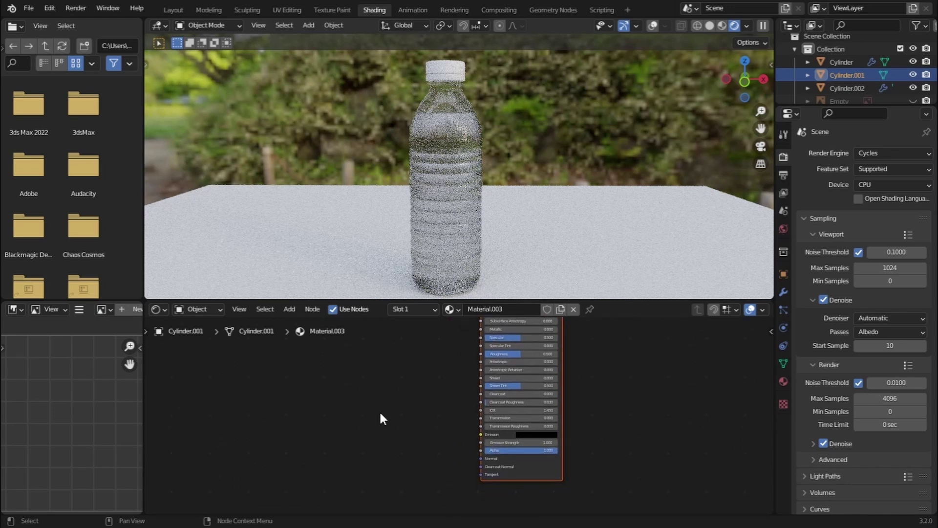
key("F3")
type("bu")
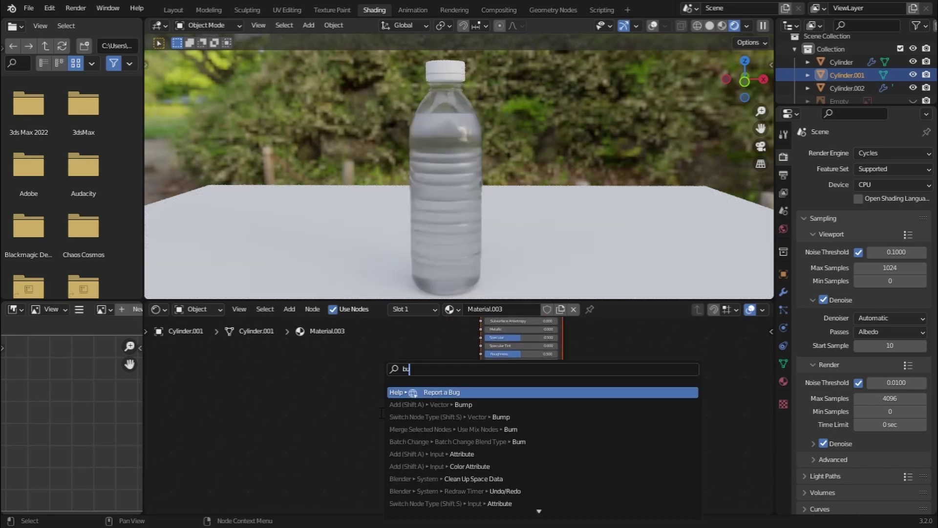
type("m")
key("Return")
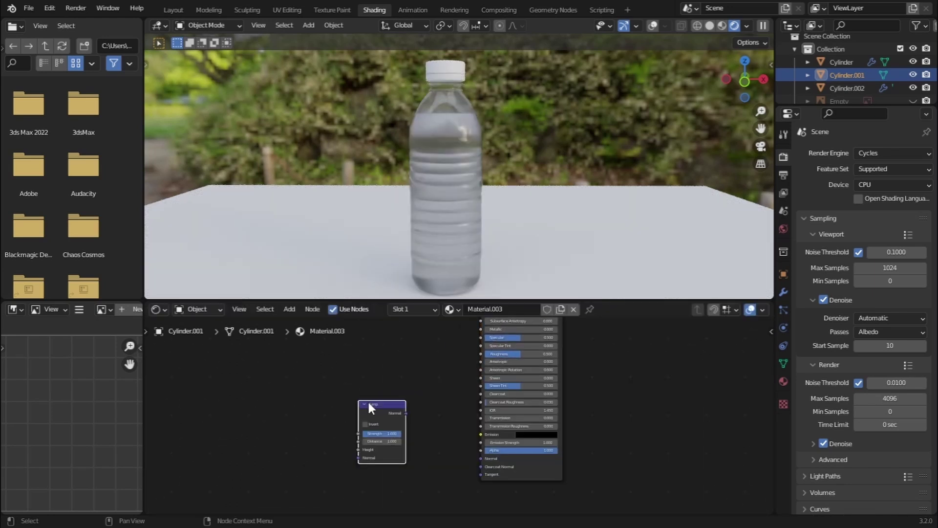
left_click_drag(406, 414, 482, 458)
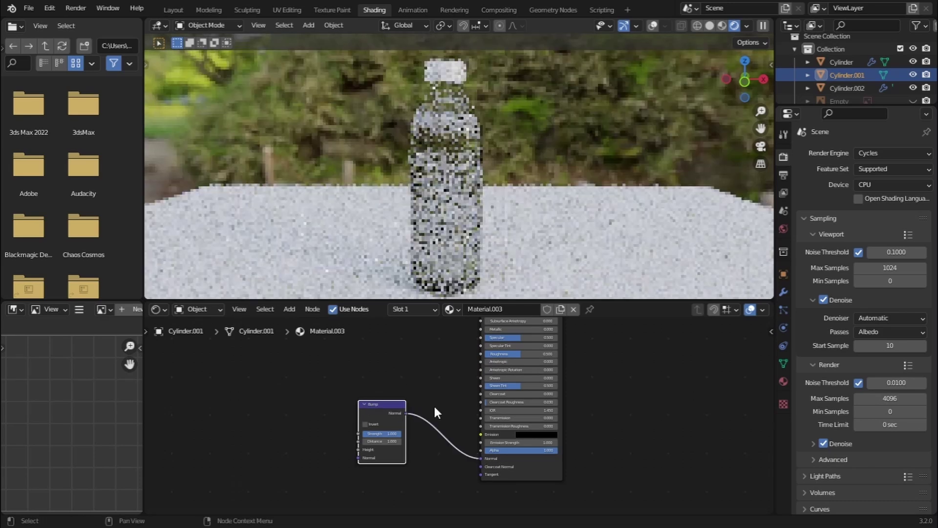
middle_click_drag(433, 403, 454, 379)
Switch the viewport to Material Preview and pan the node view to the right
scroll(454, 380, "up", 1)
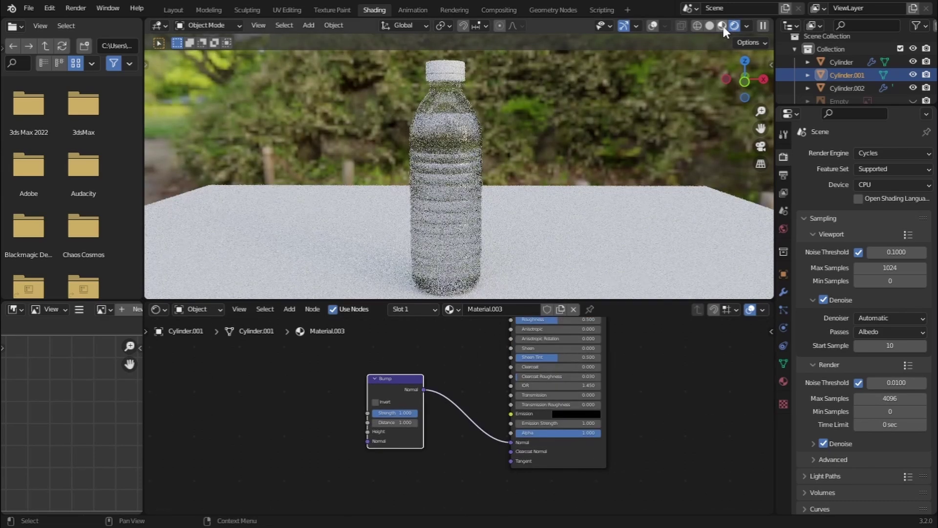
left_click(723, 26)
scroll(463, 112, "up", 5)
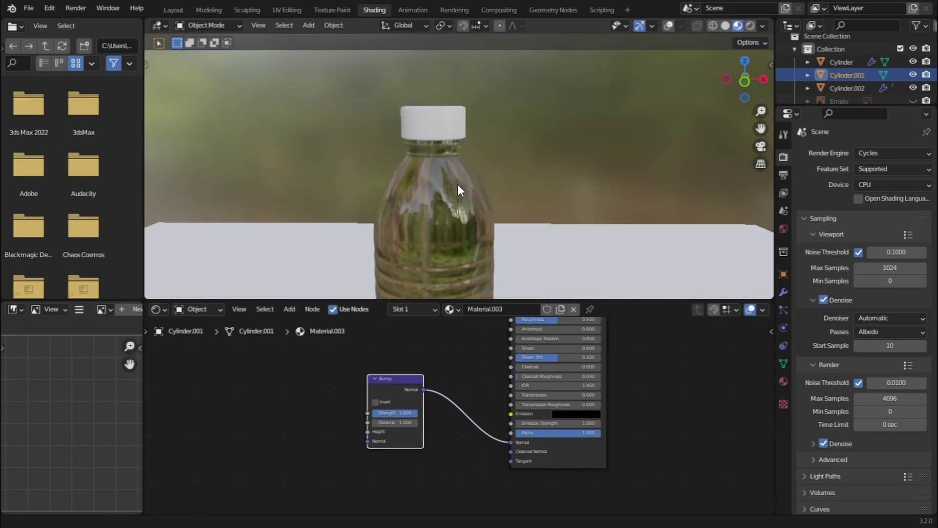
scroll(448, 149, "up", 4)
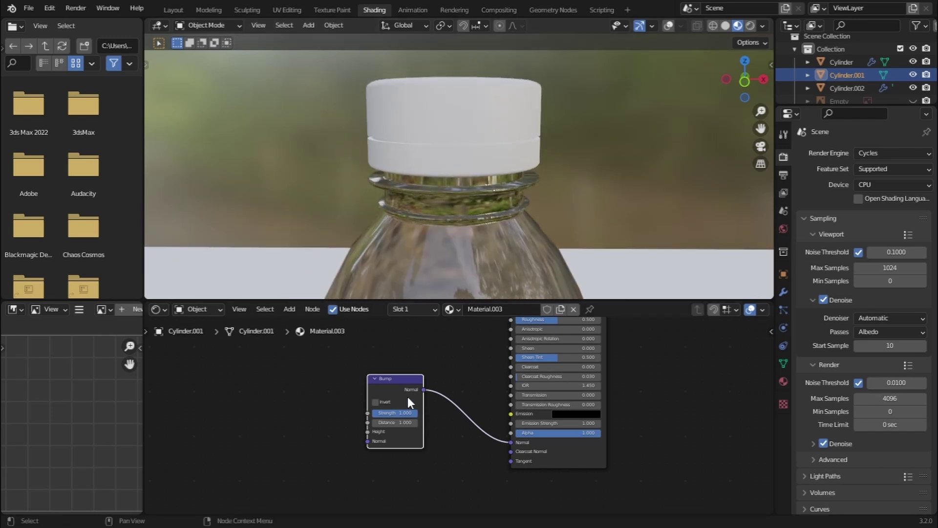
middle_click_drag(445, 377, 547, 370)
key("F3")
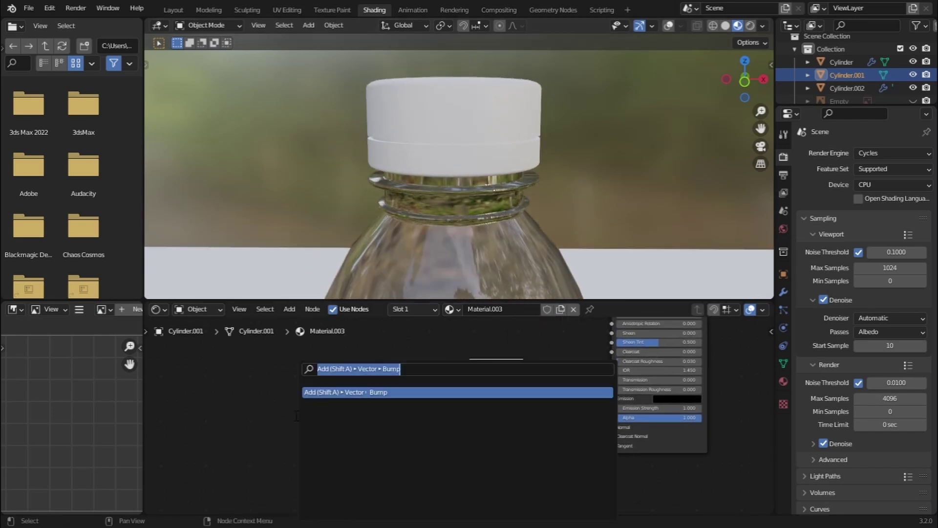
Add a Wave Texture node and feed its Fac into the cap's Bump Height
type("wa")
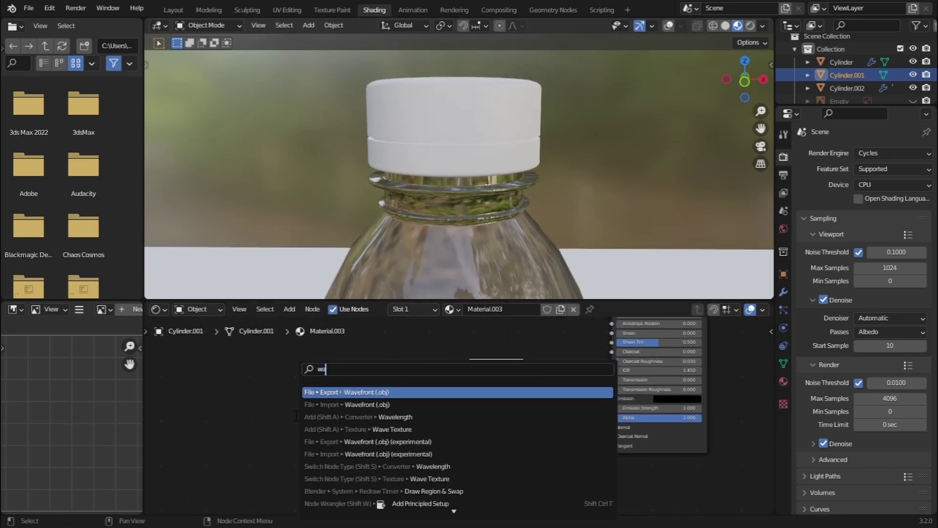
left_click(396, 428)
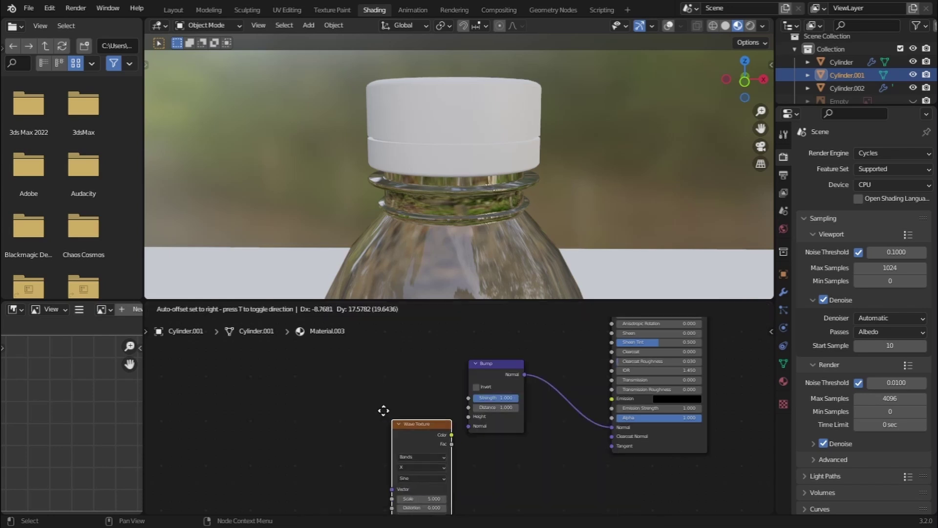
left_click(317, 366)
left_click_drag(377, 390, 472, 420)
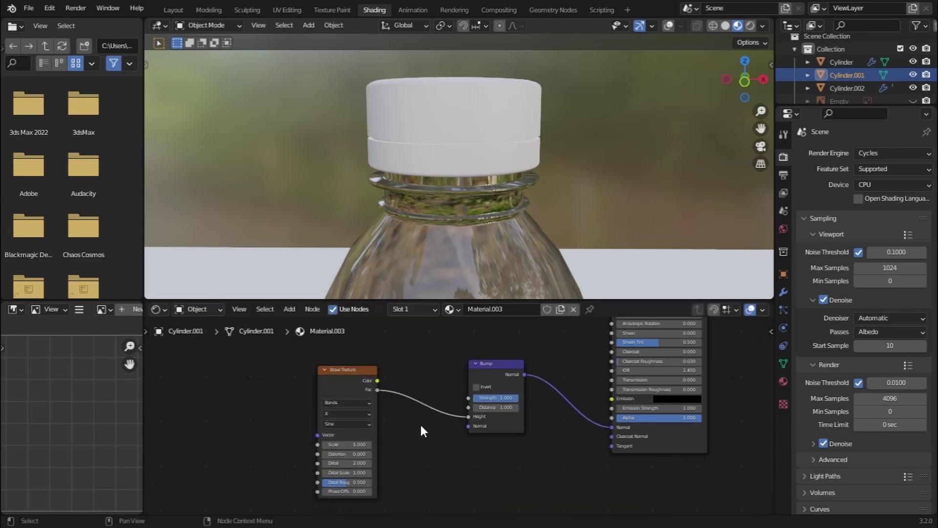
Set the Wave Texture Scale to 20.3 and Distortion to 2.0 for cap ridges
mouse_move(499, 116)
middle_mouse_down()
mouse_move(468, 141)
mouse_move(497, 119)
middle_mouse_up()
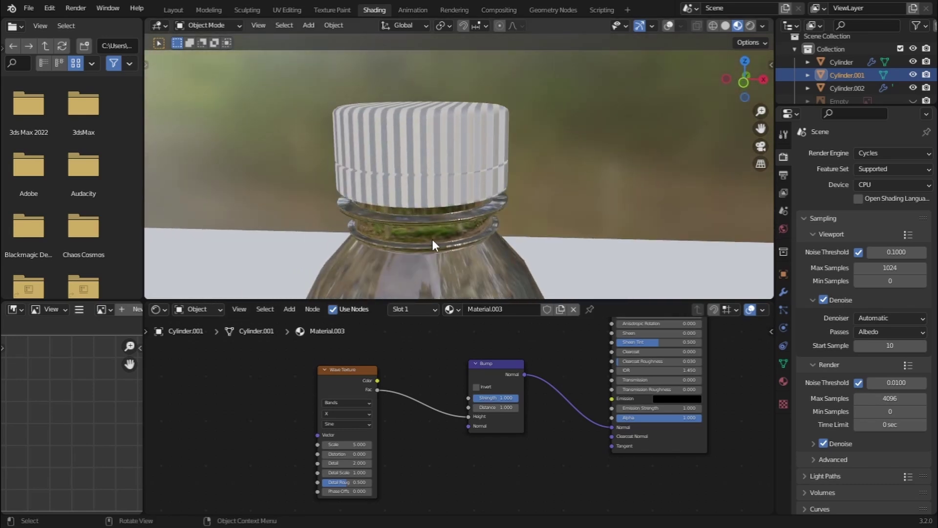
middle_click_drag(386, 420, 510, 383)
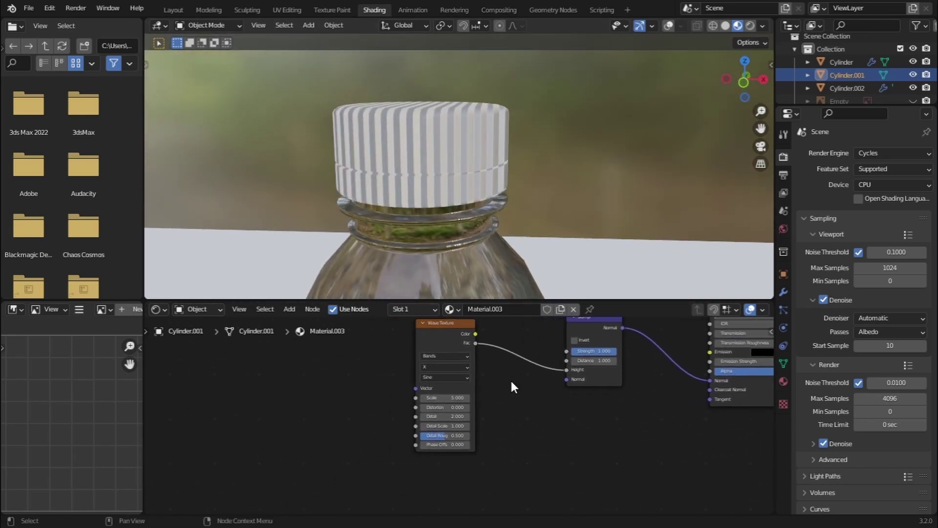
scroll(510, 391, "up", 3)
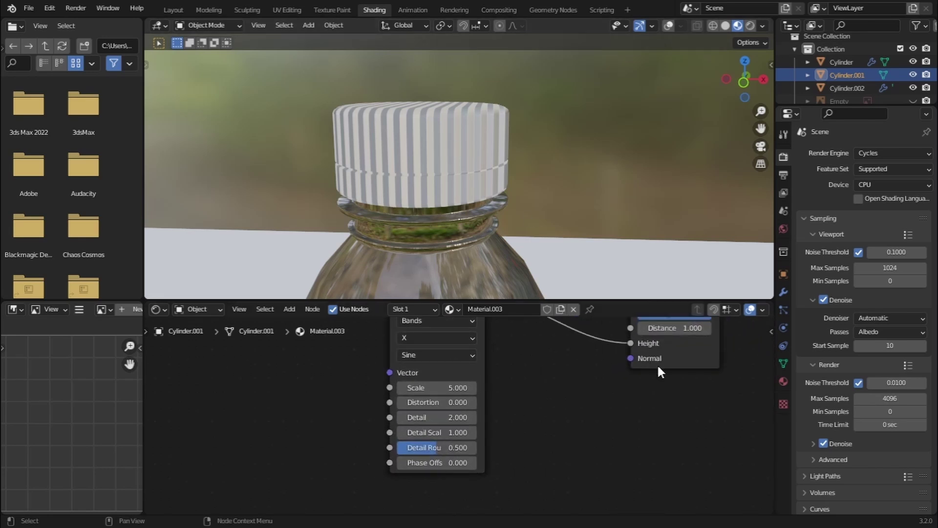
middle_click_drag(634, 400, 539, 453)
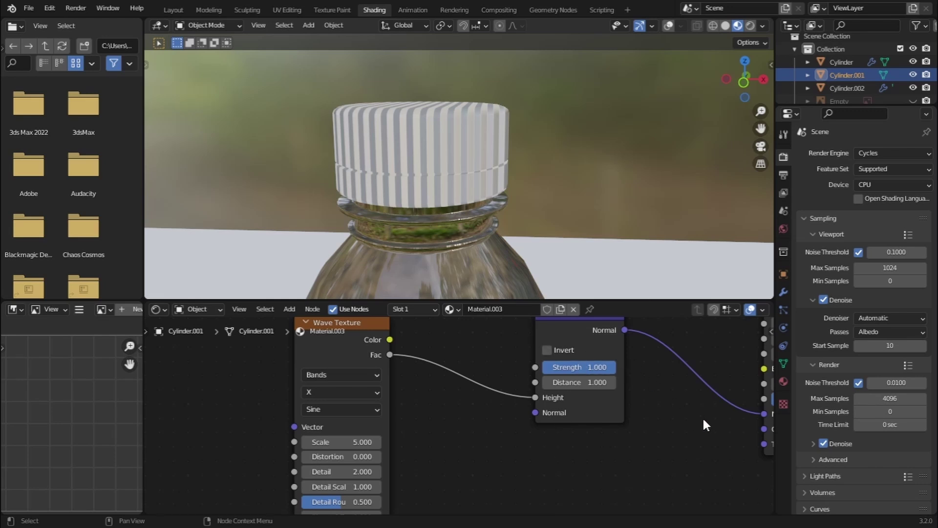
middle_click_drag(472, 468, 597, 417)
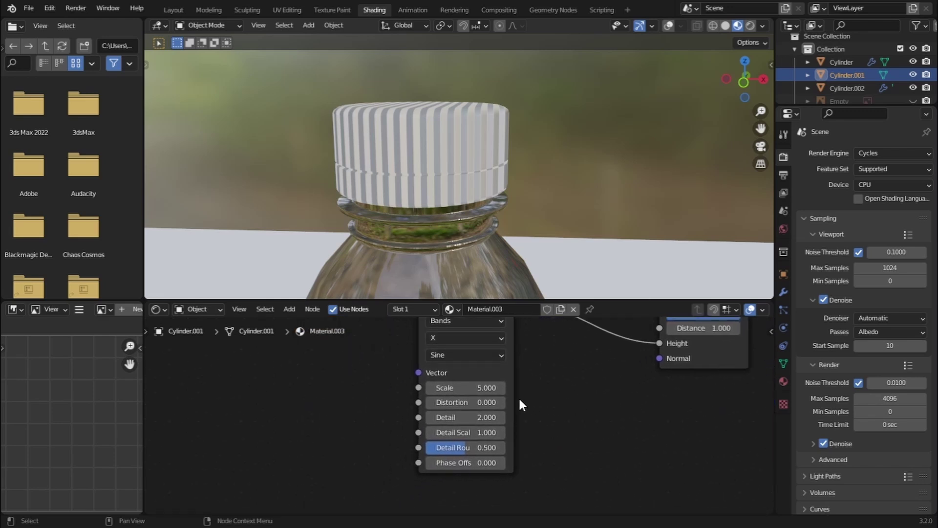
left_click_drag(463, 389, 538, 389)
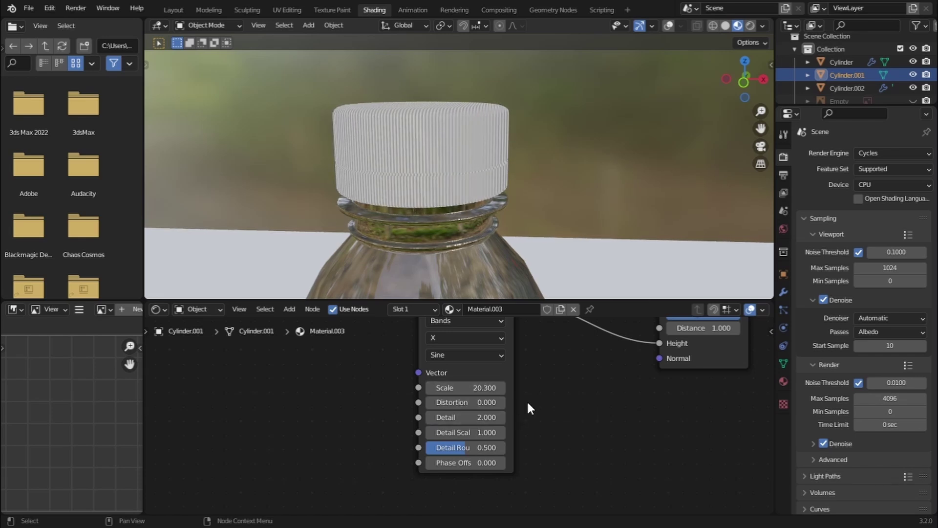
middle_click_drag(527, 399, 519, 375)
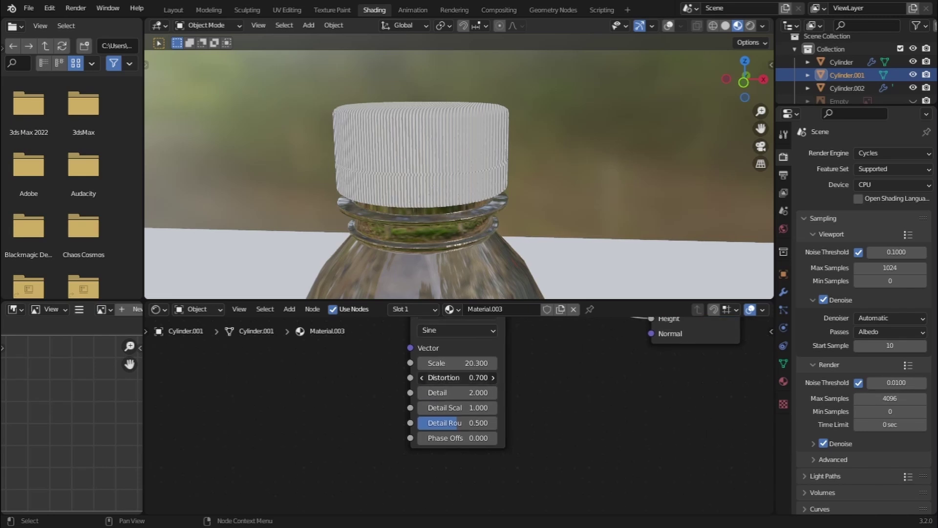
left_click_drag(489, 377, 493, 371)
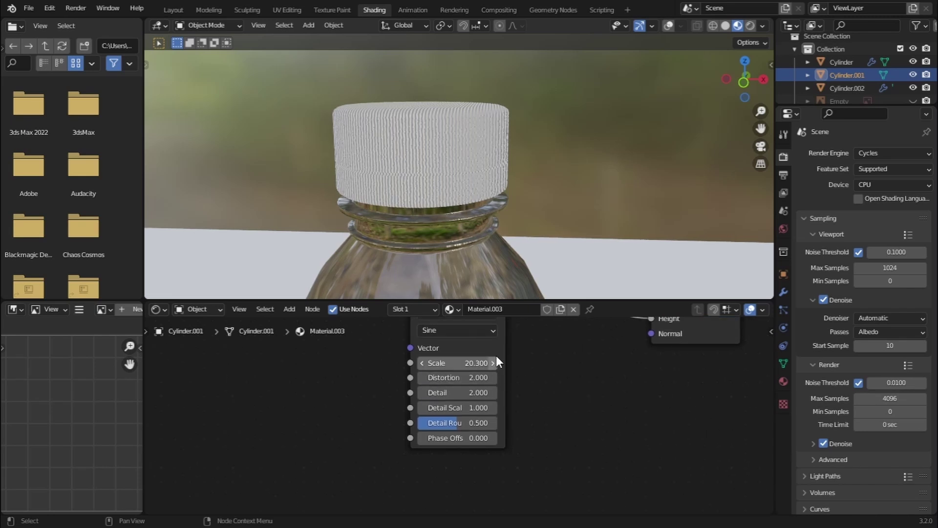
middle_click_drag(441, 171, 429, 156)
scroll(515, 413, "down", 1)
middle_click_drag(515, 413, 558, 463)
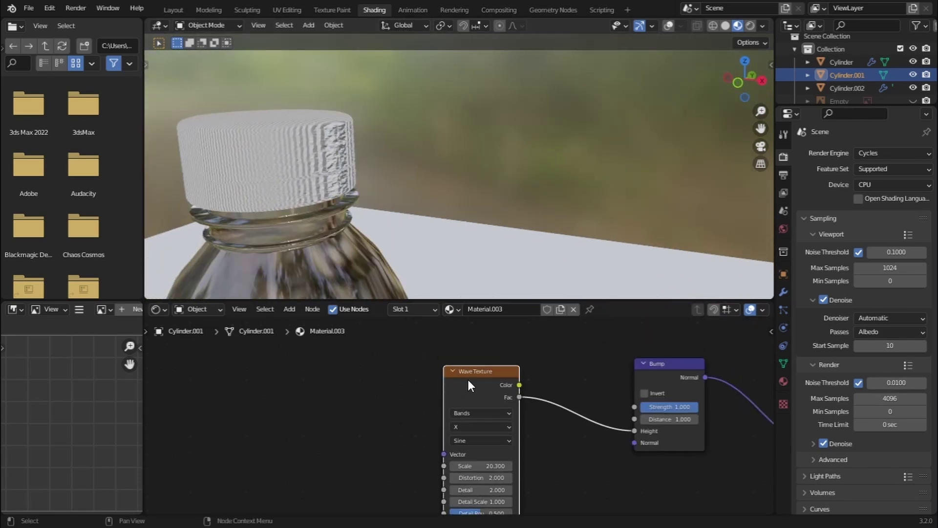
Add a Mapping node driven by UV coordinates to the Wave Texture and raise its Scale to 40.2
key("ctrl+t")
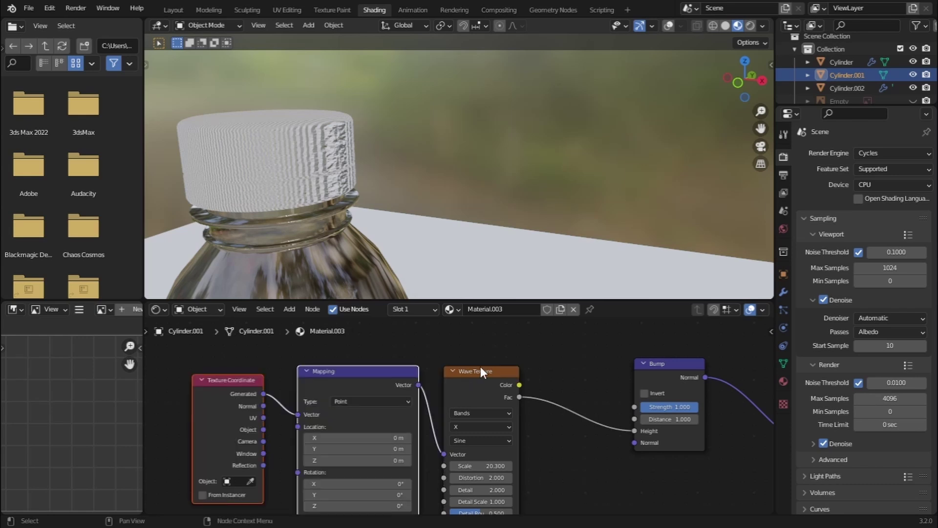
middle_click_drag(282, 412, 306, 366)
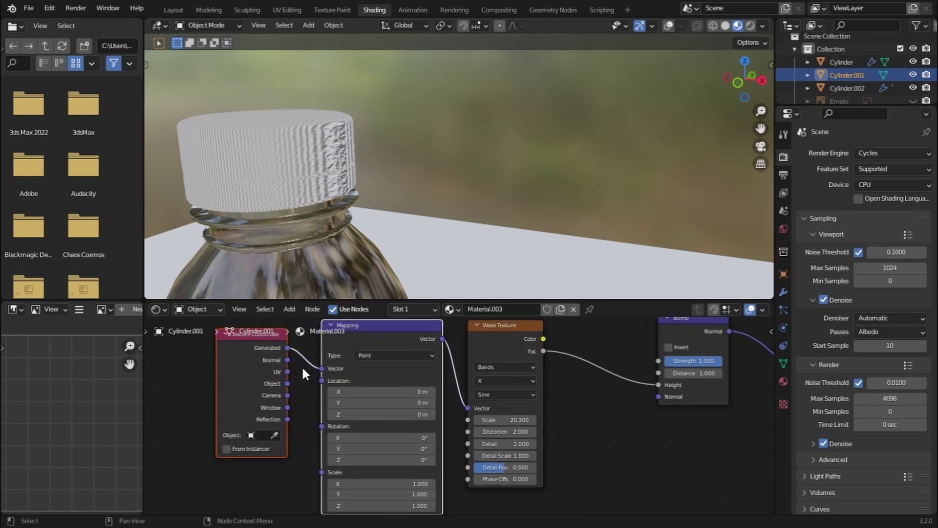
left_click_drag(285, 373, 318, 368)
middle_click_drag(285, 130, 313, 122)
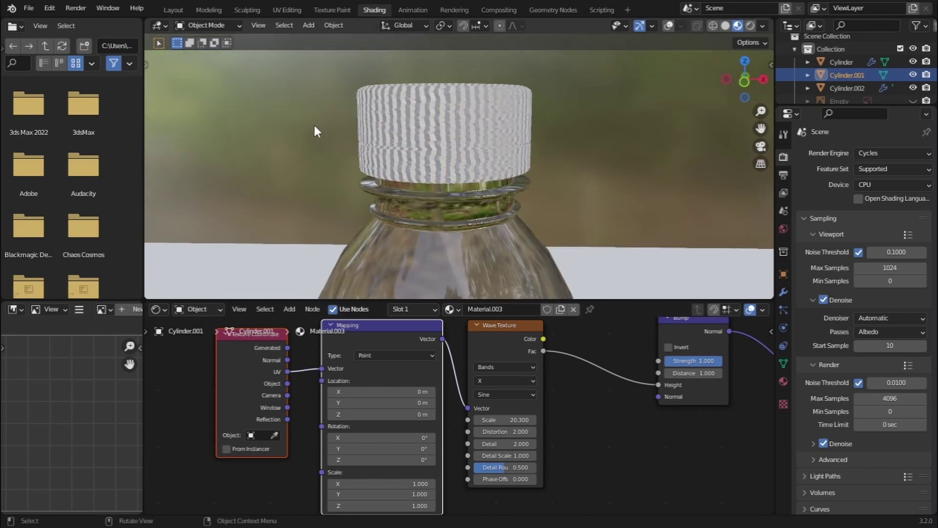
left_click_drag(501, 419, 568, 420)
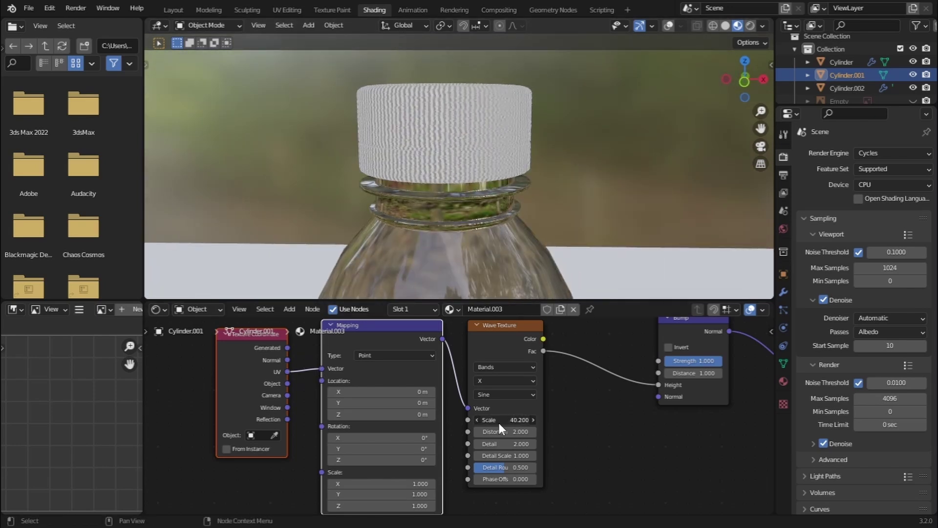
scroll(482, 145, "down", 4)
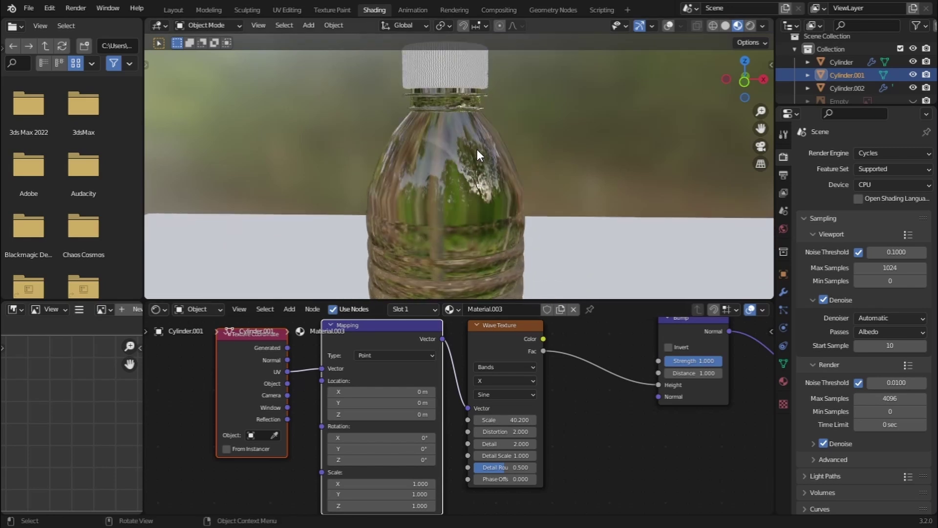
scroll(477, 150, "down", 1)
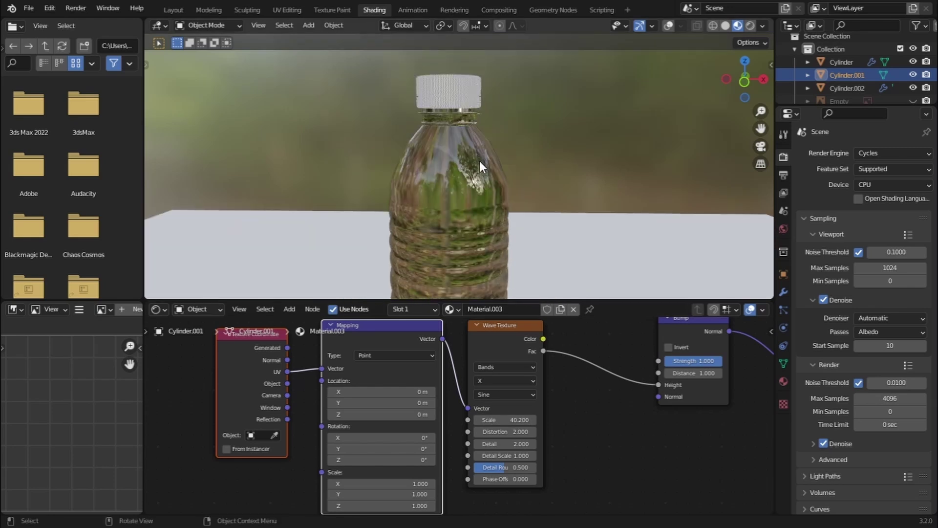
Add a Noise Texture to the bottle material and connect its Fac to Principled Roughness
left_click(472, 164)
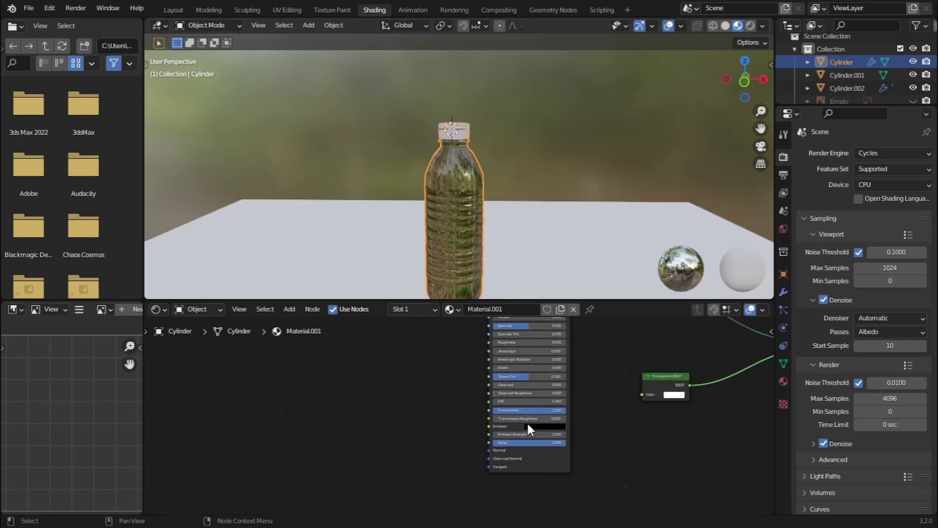
scroll(589, 394, "down", 1)
middle_click_drag(591, 383, 626, 440)
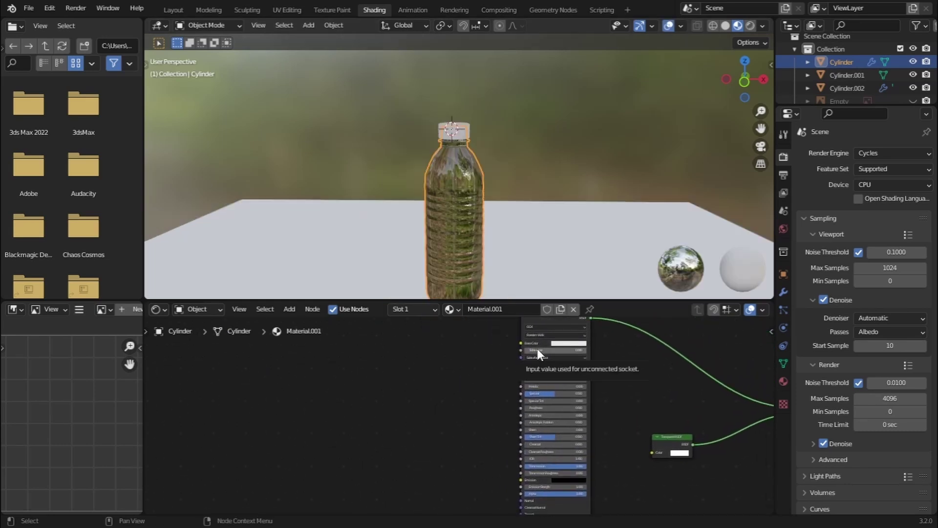
middle_click_drag(469, 440, 456, 339)
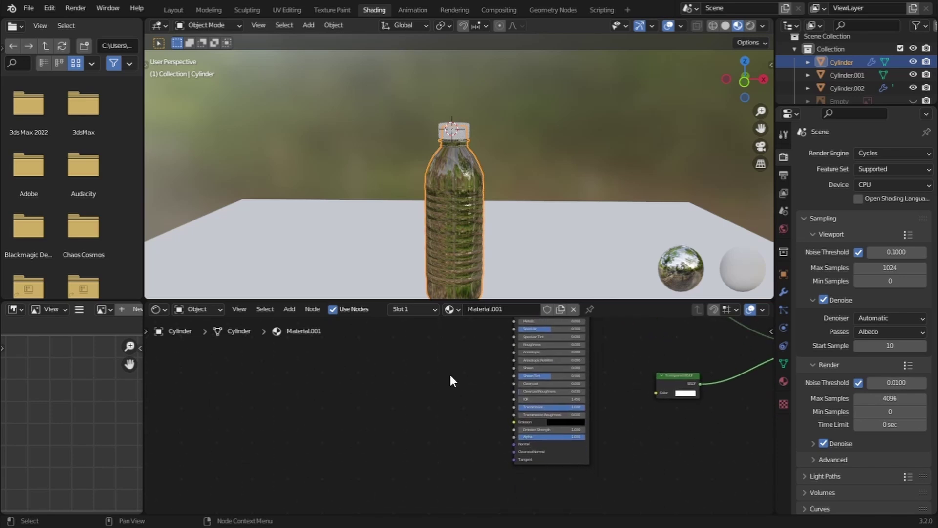
key("F3")
type("noise")
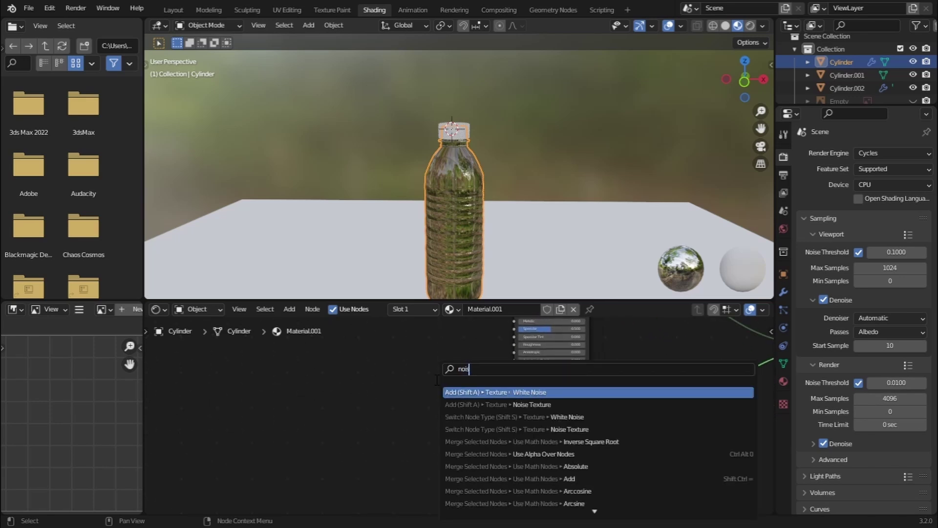
left_click(565, 405)
left_click(420, 342)
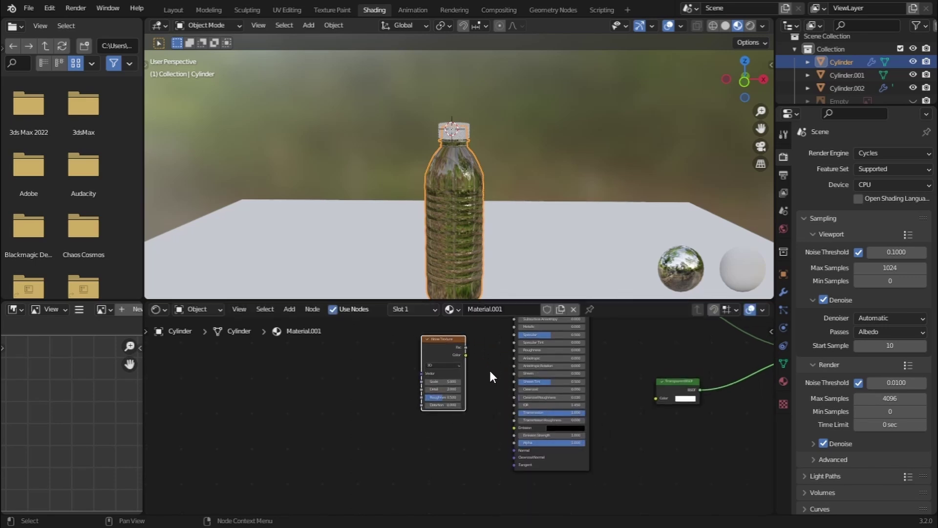
left_click_drag(465, 348, 516, 350)
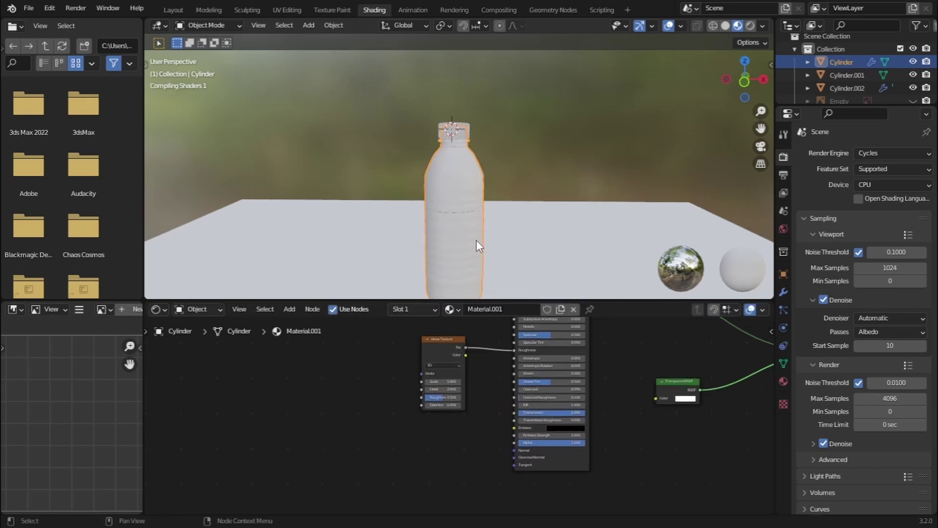
Insert a ColorRamp between the noise and roughness, and set Noise Scale to 8.8
scroll(470, 223, "up", 3)
middle_click_drag(471, 224, 458, 152)
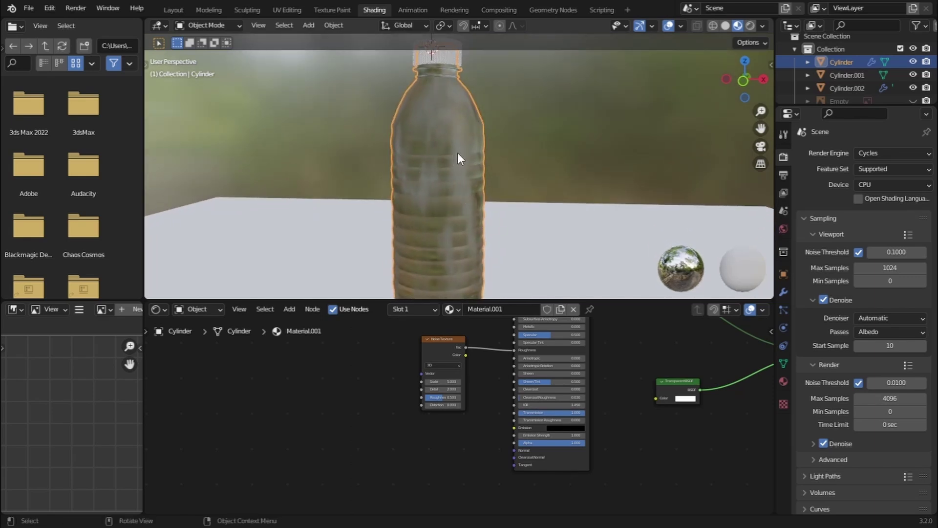
left_click_drag(448, 340, 344, 345)
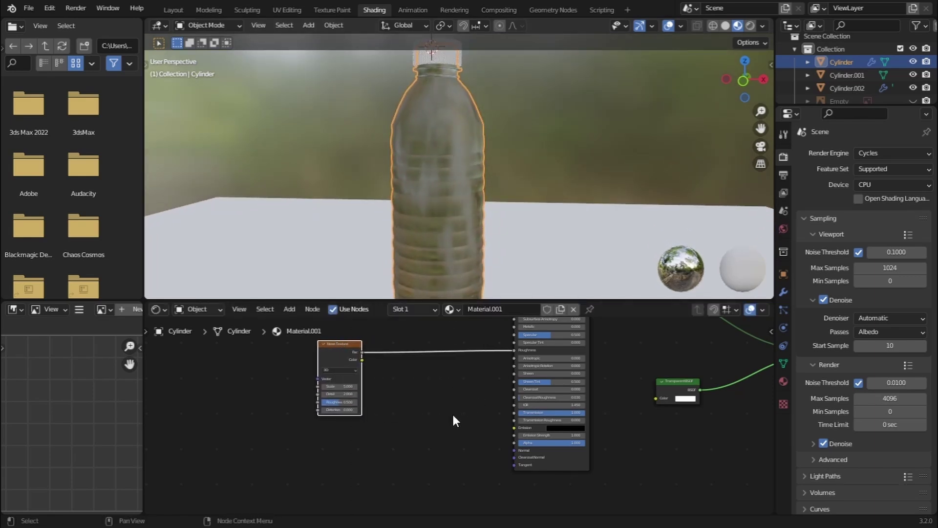
middle_click_drag(453, 415, 454, 434)
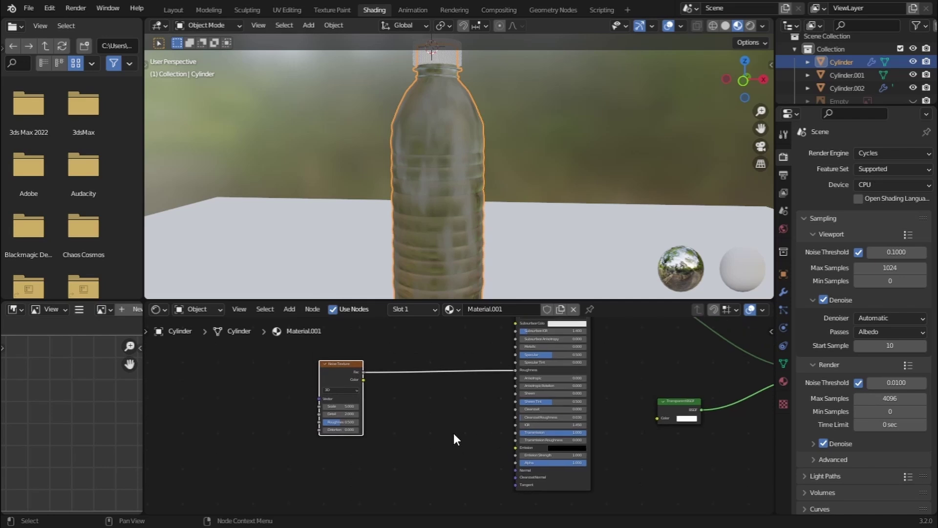
key("F3")
type("col")
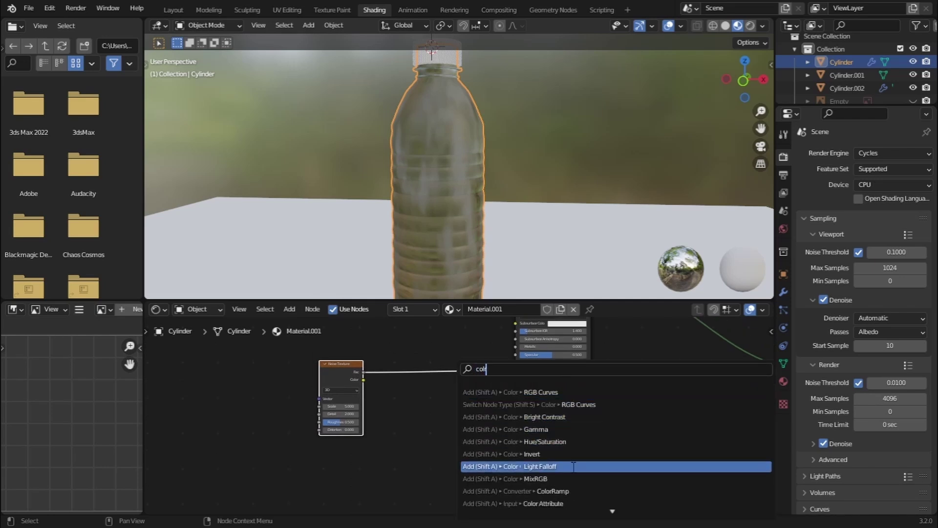
left_click(538, 490)
left_click(413, 356)
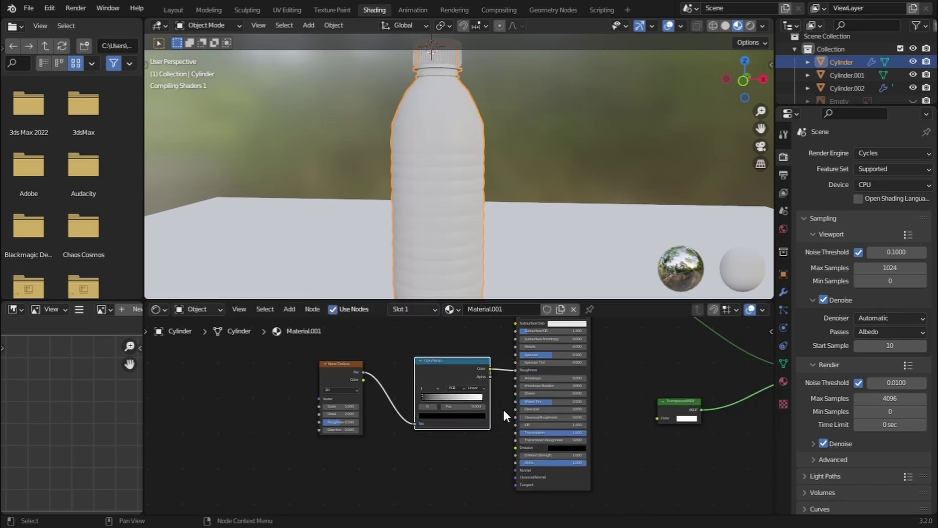
scroll(501, 402, "up", 2)
scroll(501, 404, "up", 1)
middle_click_drag(266, 406, 342, 403)
left_click_drag(342, 403, 345, 428)
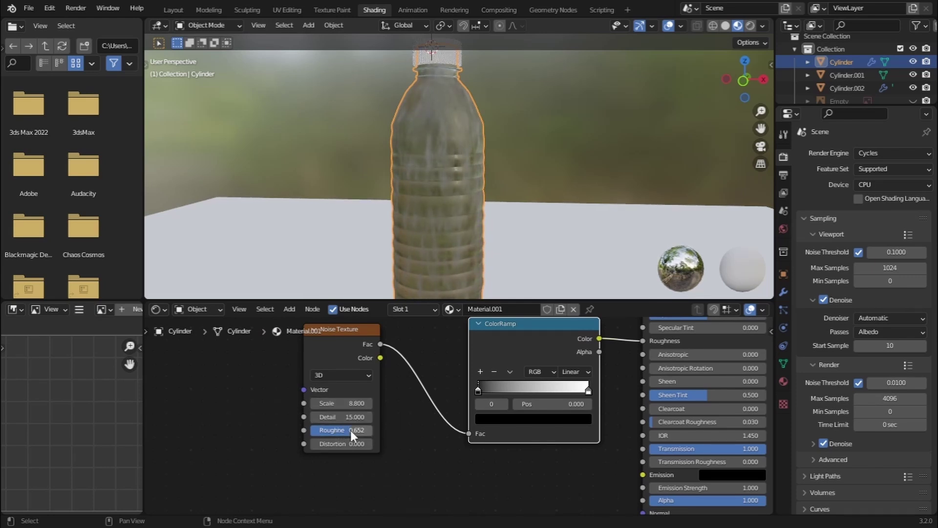
Pull the ColorRamp stops inward (black stop at 0.446) and preview rendered with overlays hidden
middle_click_drag(431, 437, 409, 447)
left_click_drag(456, 401, 487, 404)
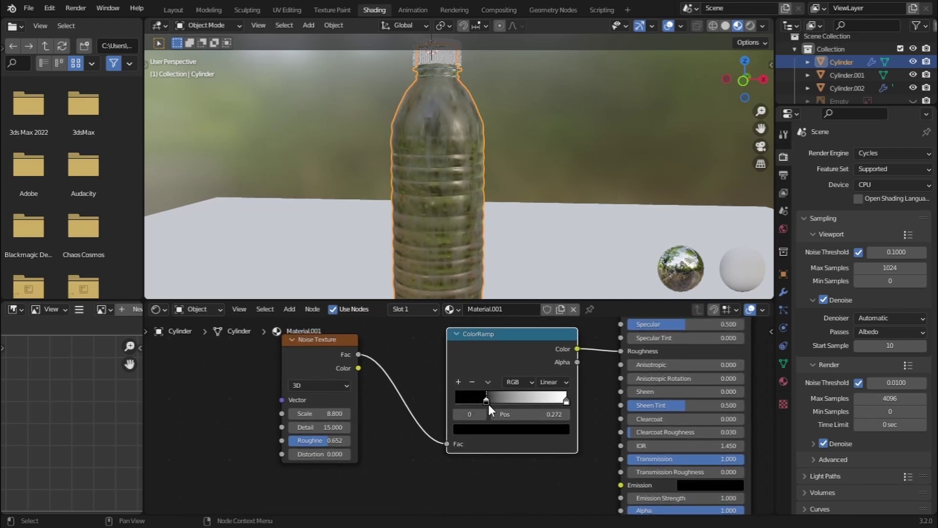
left_click_drag(568, 400, 506, 401)
left_click(544, 401)
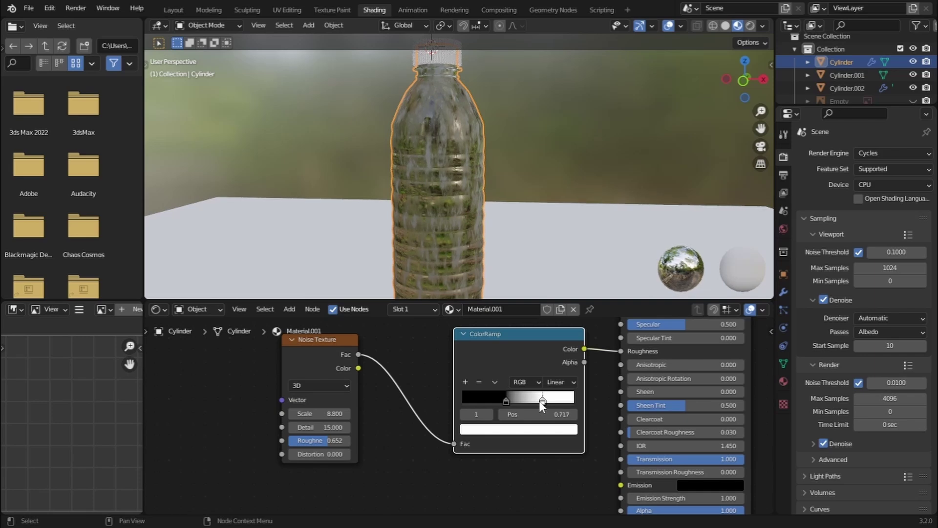
left_click_drag(504, 401, 512, 401)
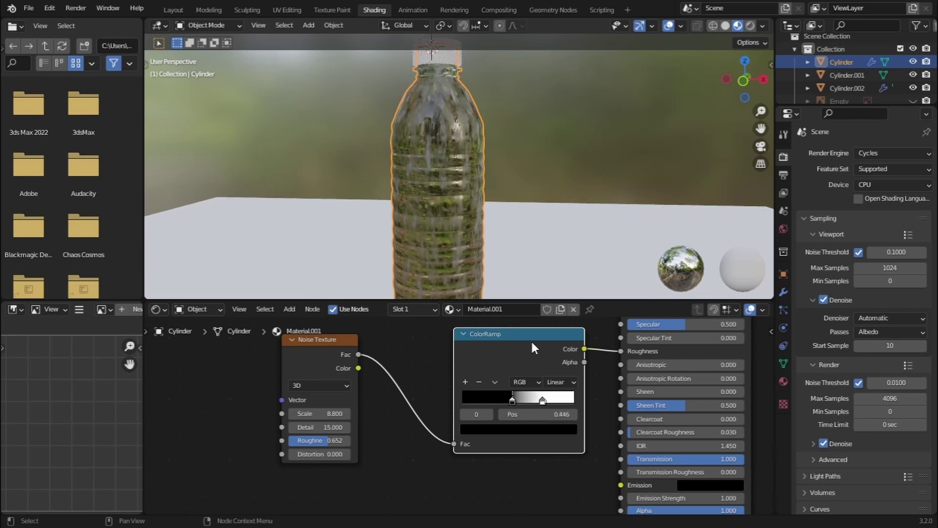
left_click(752, 25)
left_click(654, 25)
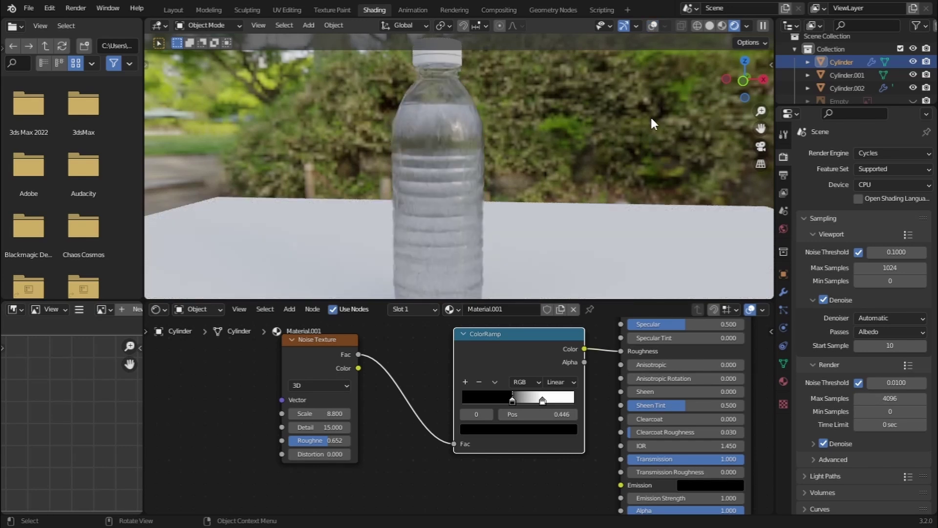
Return to the Layout workspace in Solid shading with see-through off and the bottle deselected
left_click(167, 9)
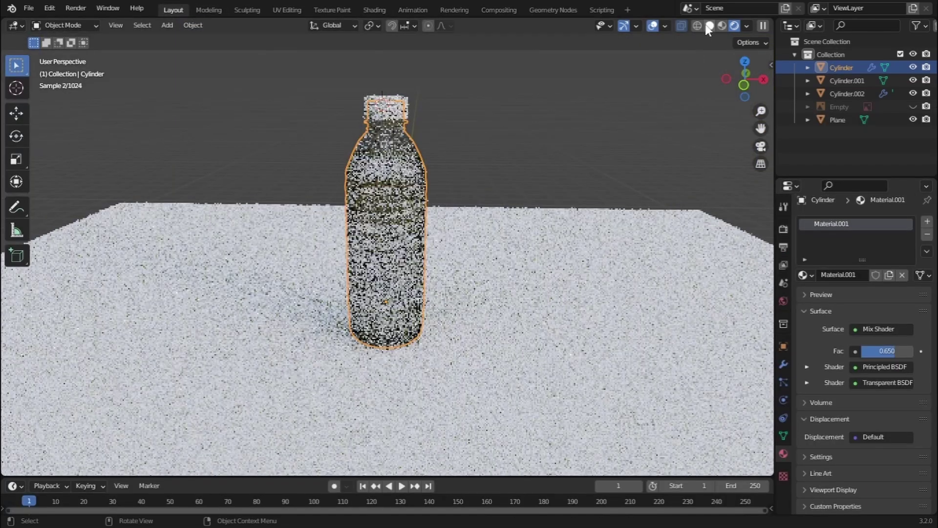
left_click(710, 26)
middle_click_drag(558, 283, 536, 264)
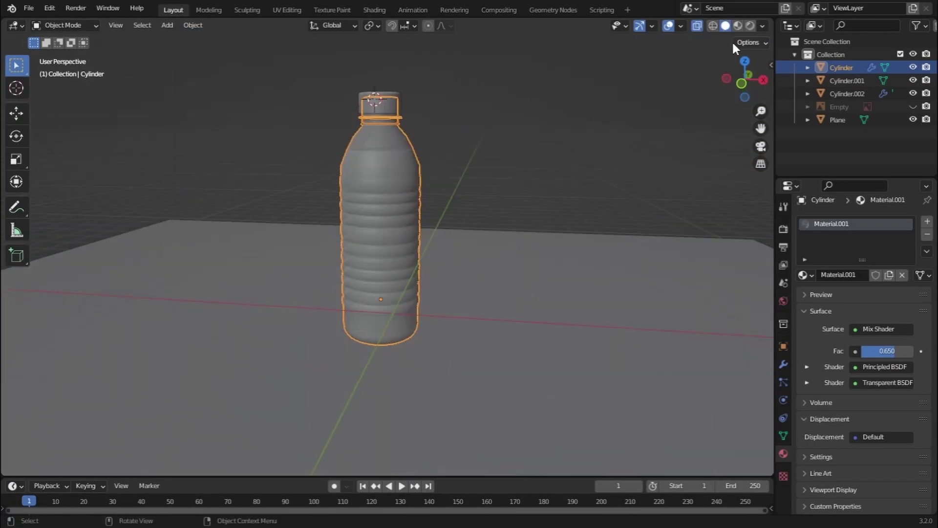
left_click(698, 28)
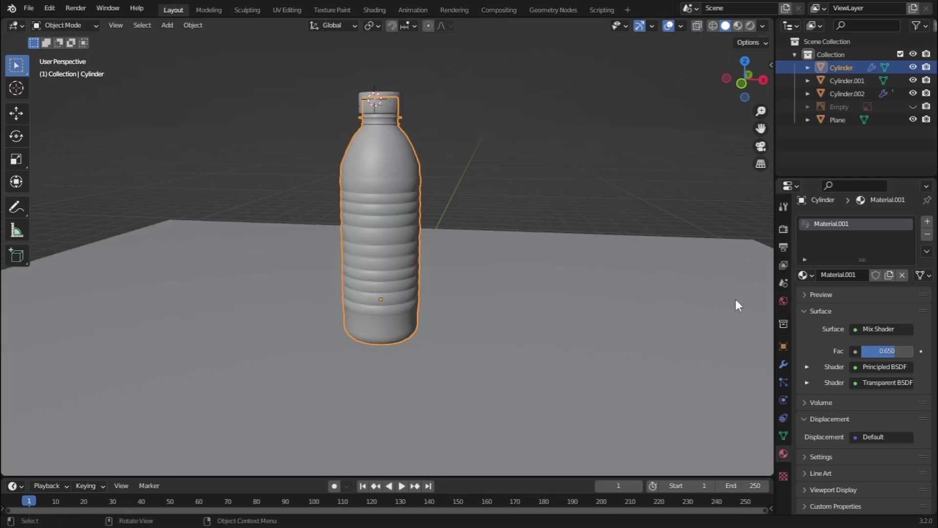
left_click(588, 173)
Set the World Color to an Environment Texture loaded with veranda_2k.hdr
left_click(784, 301)
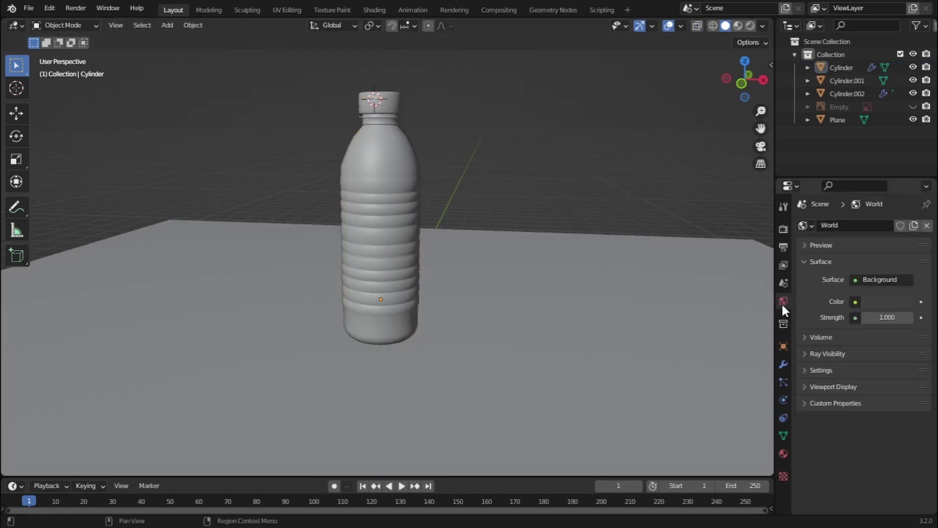
left_click(856, 302)
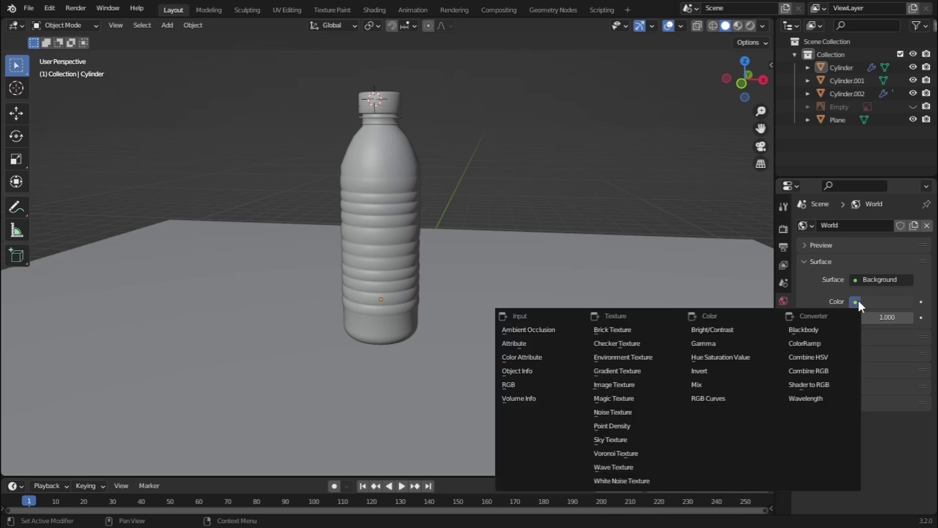
left_click(655, 357)
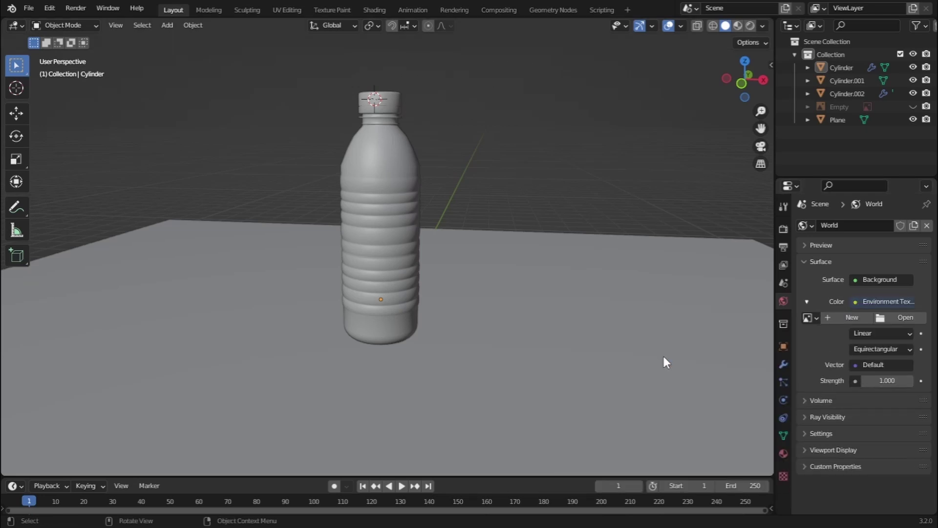
left_click(906, 318)
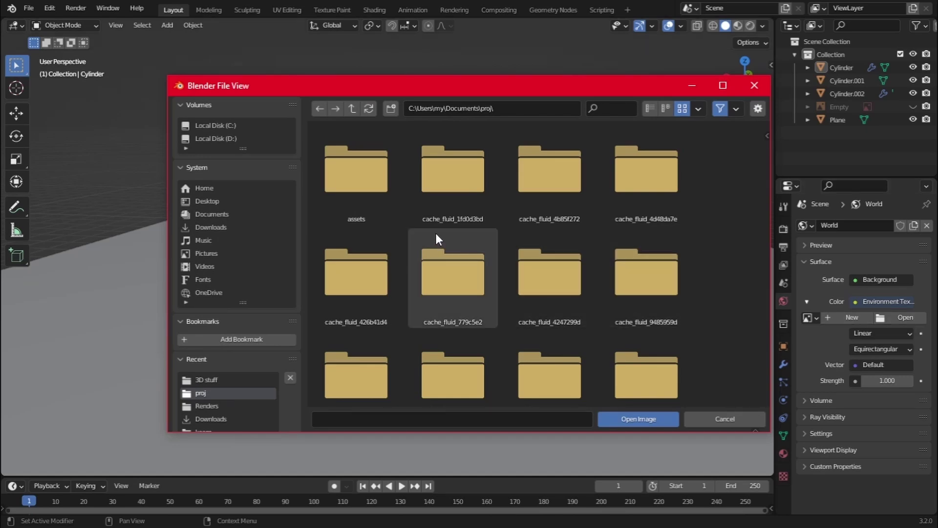
left_click(215, 228)
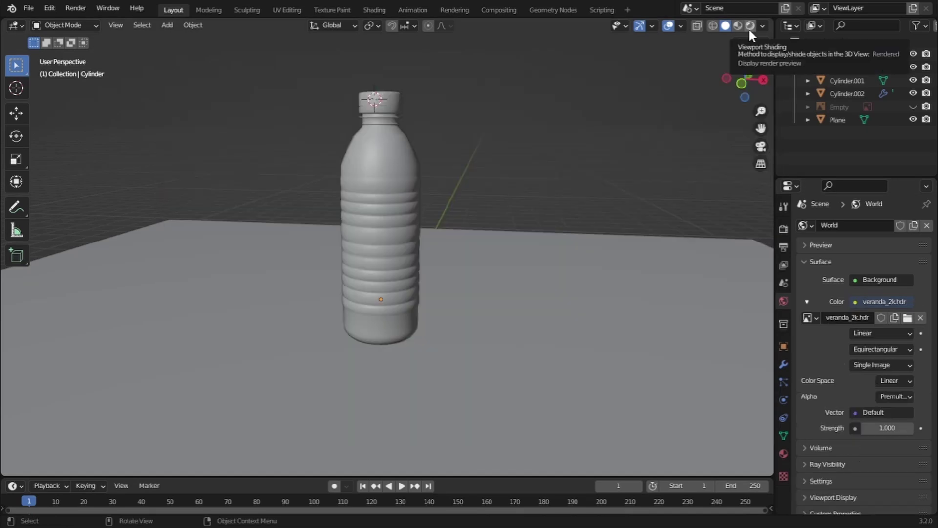
Preview the rendered viewport lit by the scene world HDRI
left_click(750, 27)
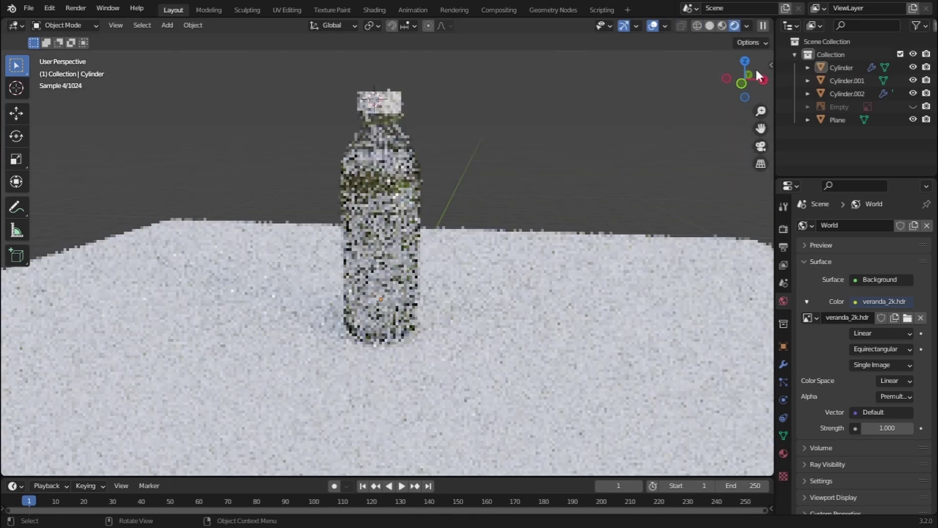
left_click(745, 24)
left_click(679, 100)
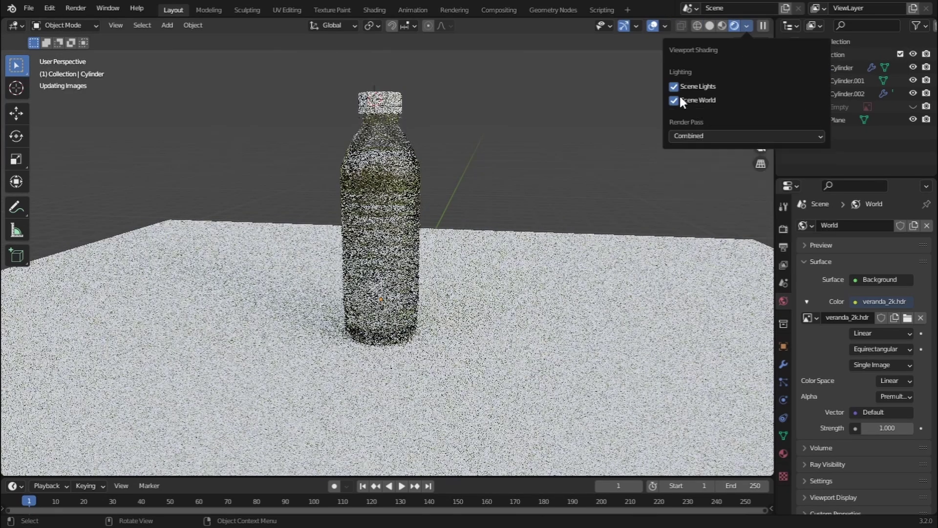
scroll(559, 158, "down", 3)
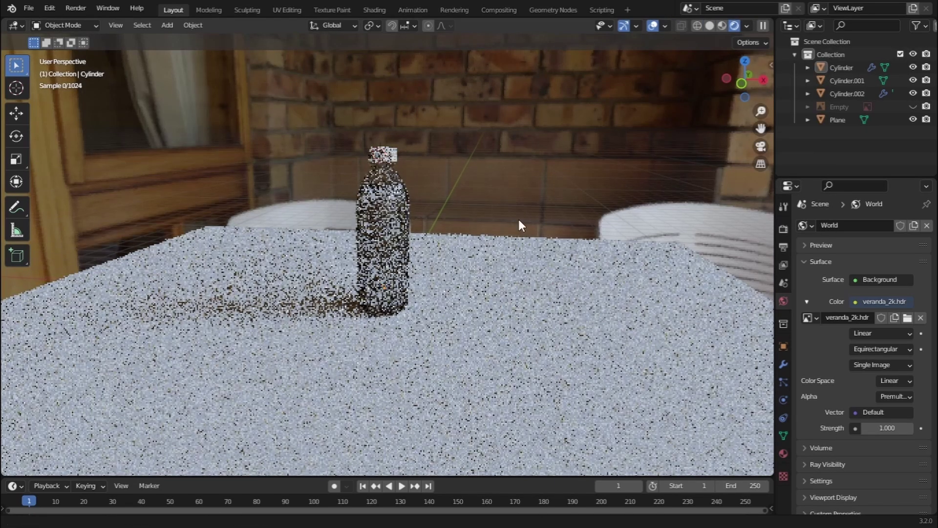
scroll(515, 214, "up", 3, "shift")
middle_click_drag(518, 224, 523, 248)
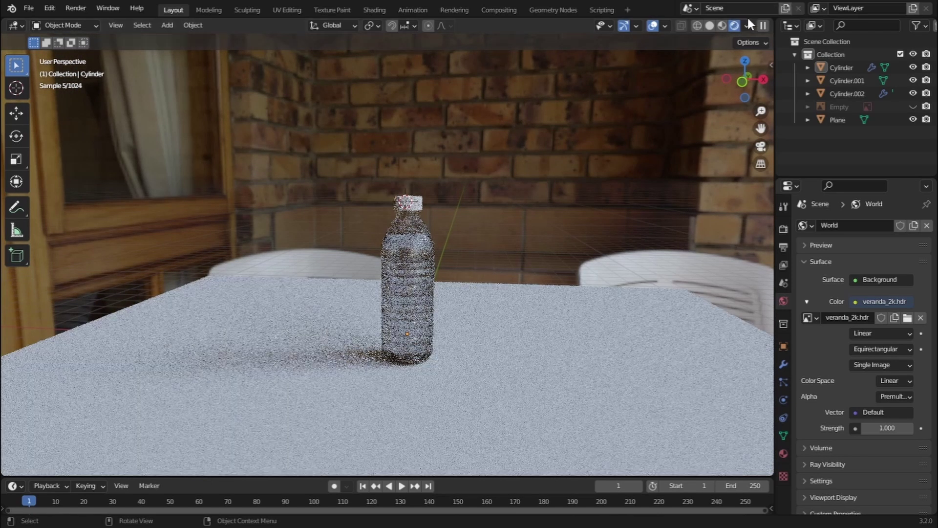
scroll(452, 264, "up", 2)
mouse_move(452, 264)
middle_mouse_down()
mouse_move(440, 254)
mouse_move(447, 252)
middle_mouse_up()
Add a camera, view through it, and move it along Z to frame the bottle
left_click(169, 25)
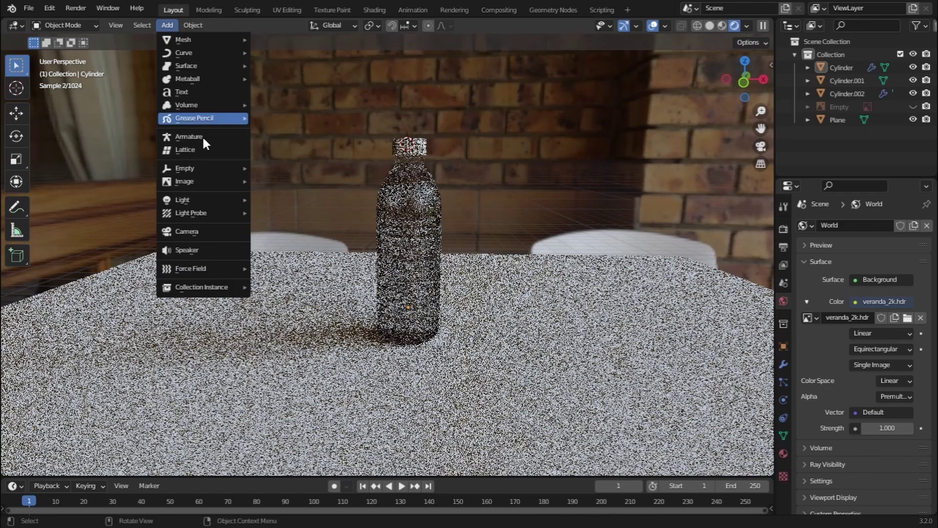
left_click(197, 231)
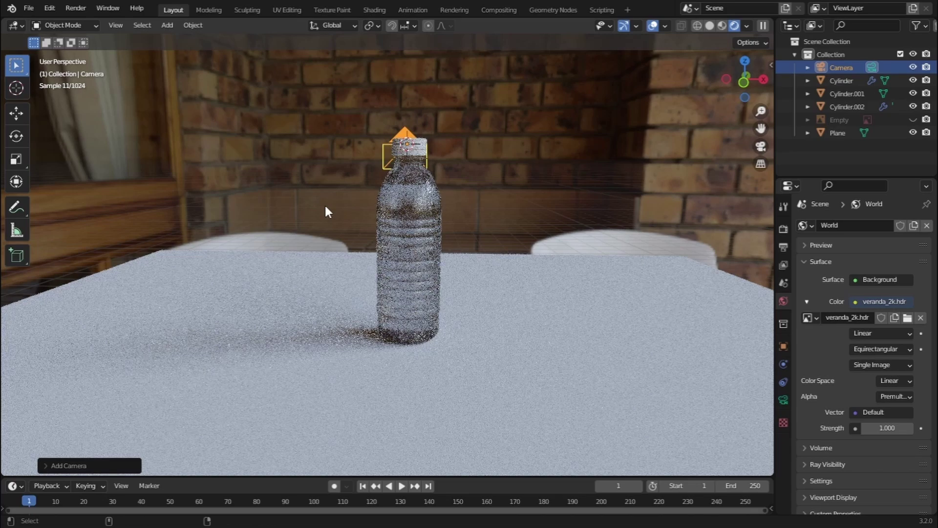
key("ctrl+alt+KP_0")
key("g")
key("z")
key("z")
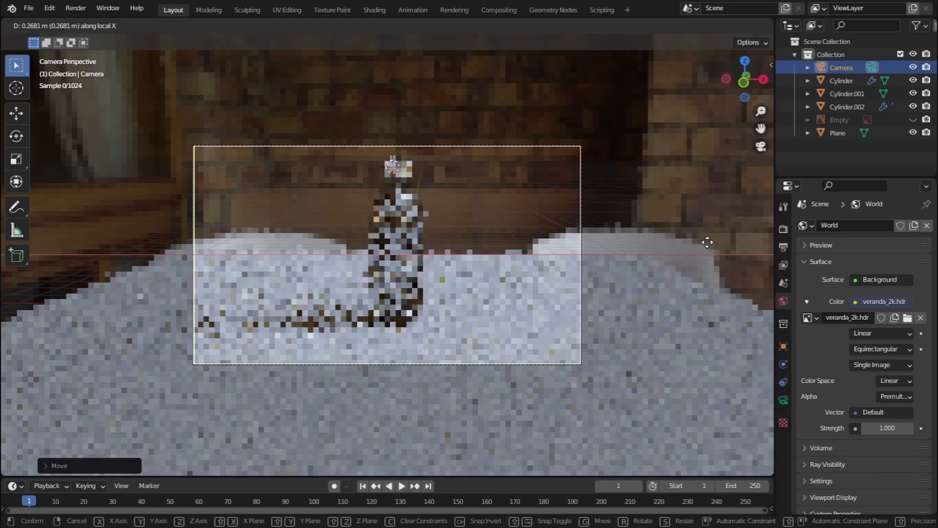
left_click(682, 224)
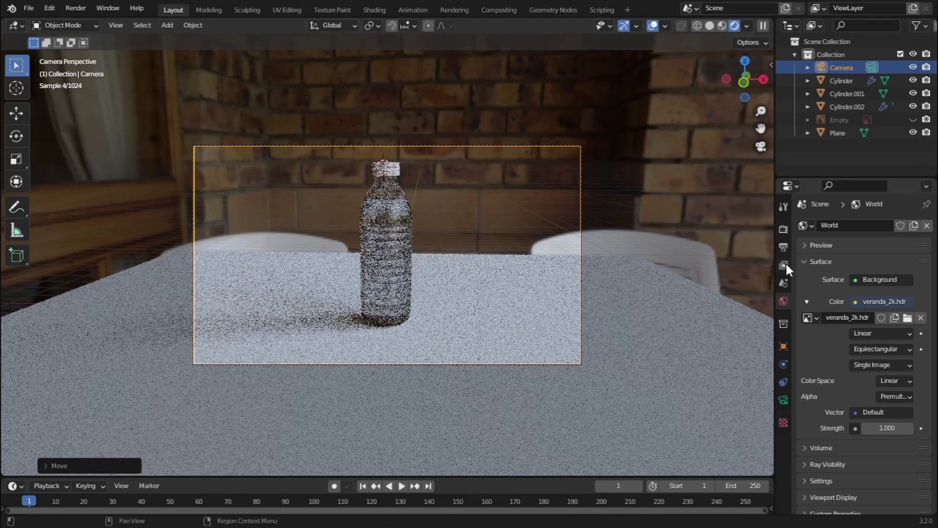
Enable Render Region in the output settings and nudge the camera closer along Z
left_click(782, 247)
left_click(859, 312)
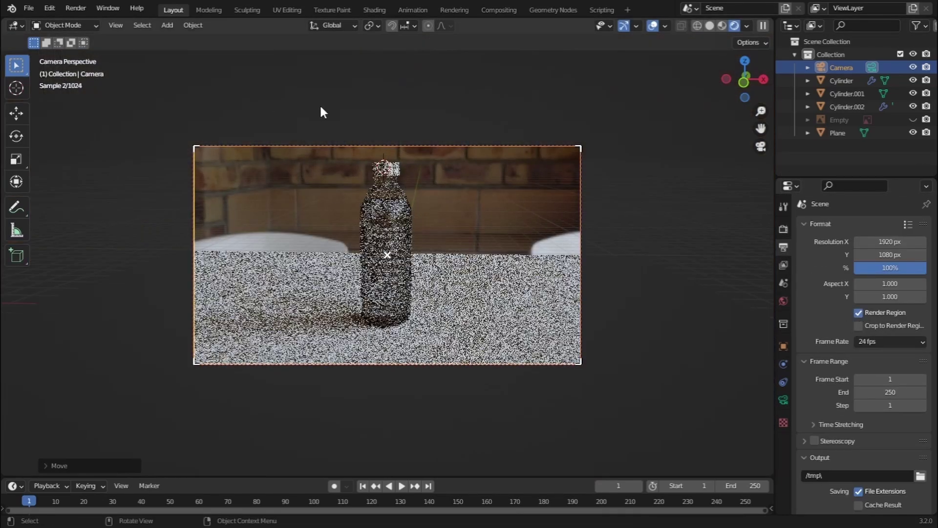
key("g")
key("z")
key("z")
left_click(481, 264)
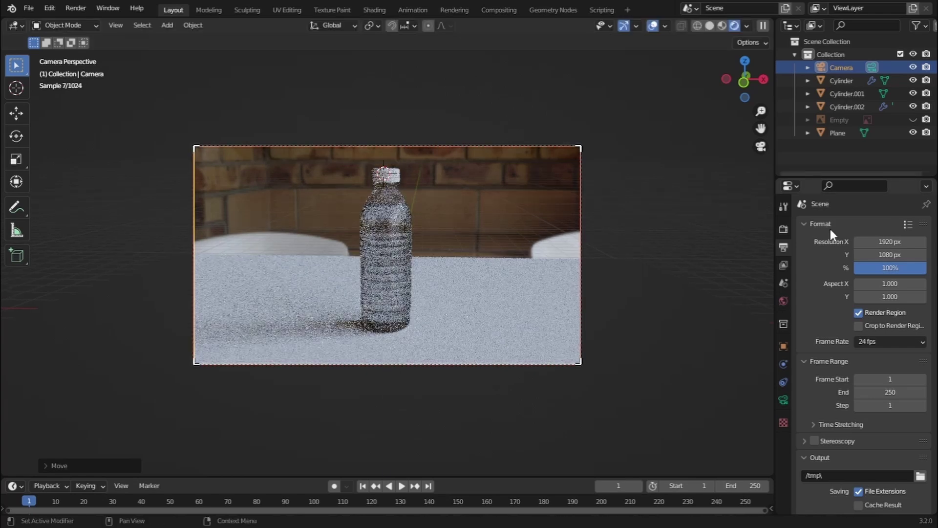
left_click(784, 299)
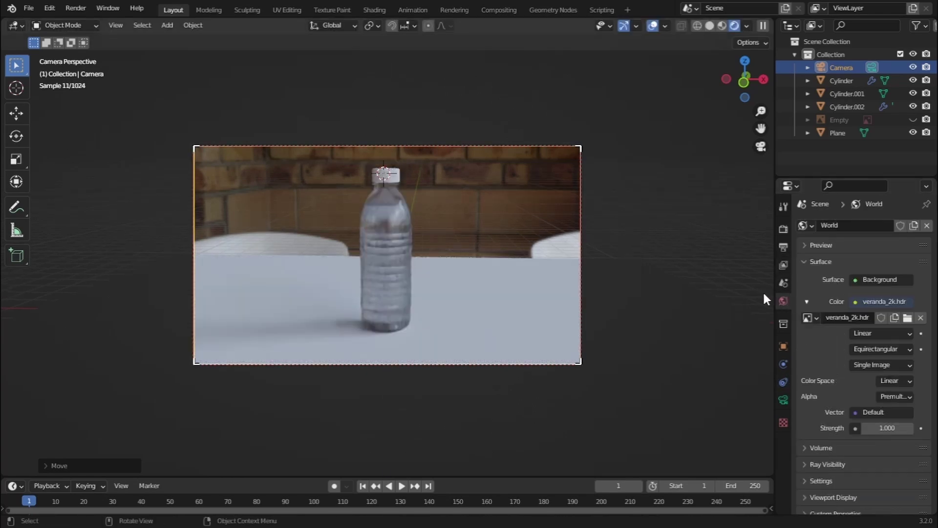
left_click(375, 10)
Add Mapping and Texture Coordinate nodes to the world Environment Texture, viewed through the camera
left_click(188, 309)
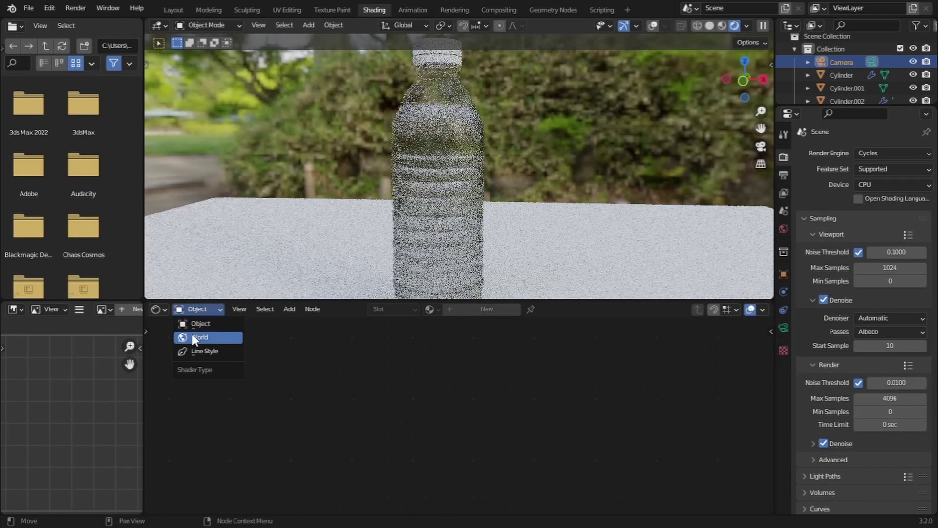
left_click(195, 337)
key("Home")
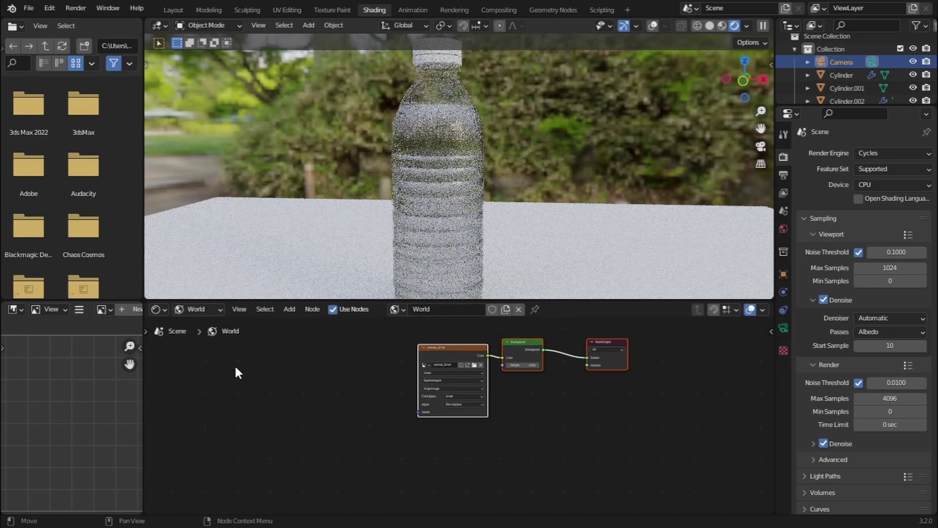
left_click(462, 353)
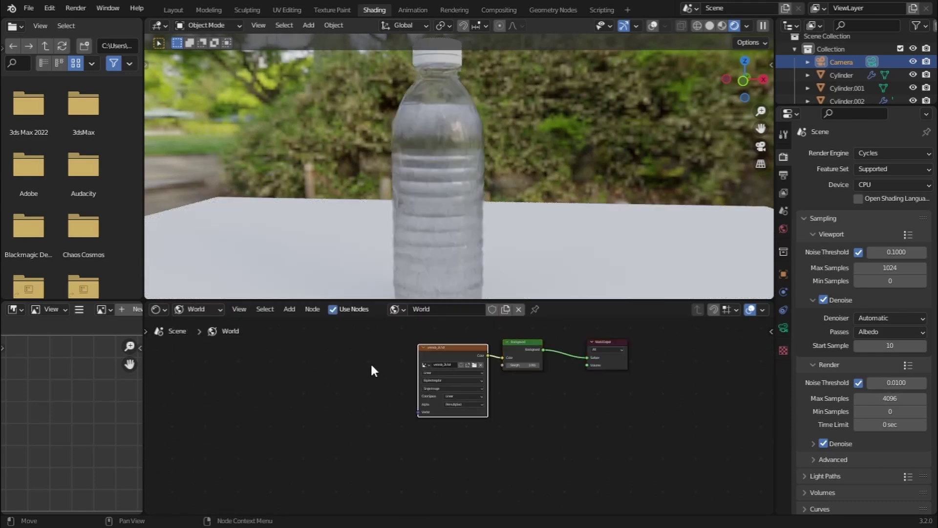
key("ctrl+t")
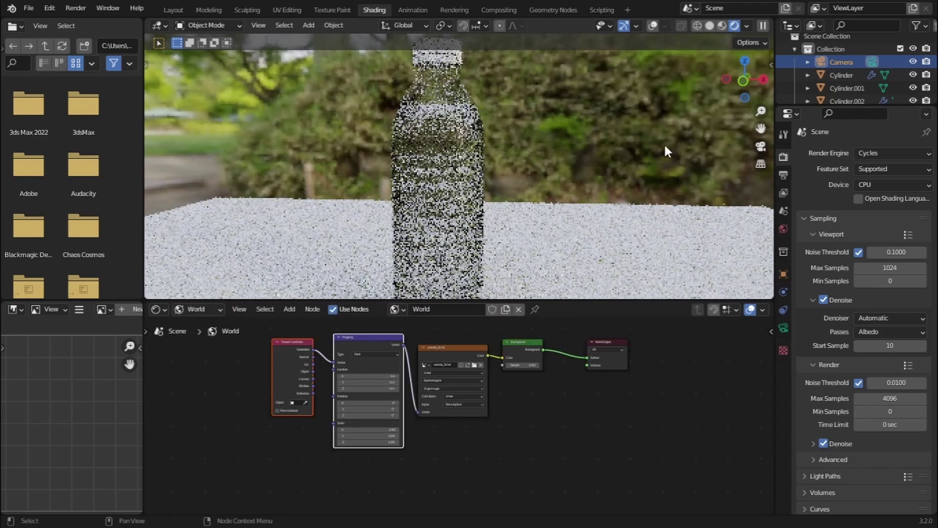
left_click(746, 26)
left_click(676, 97)
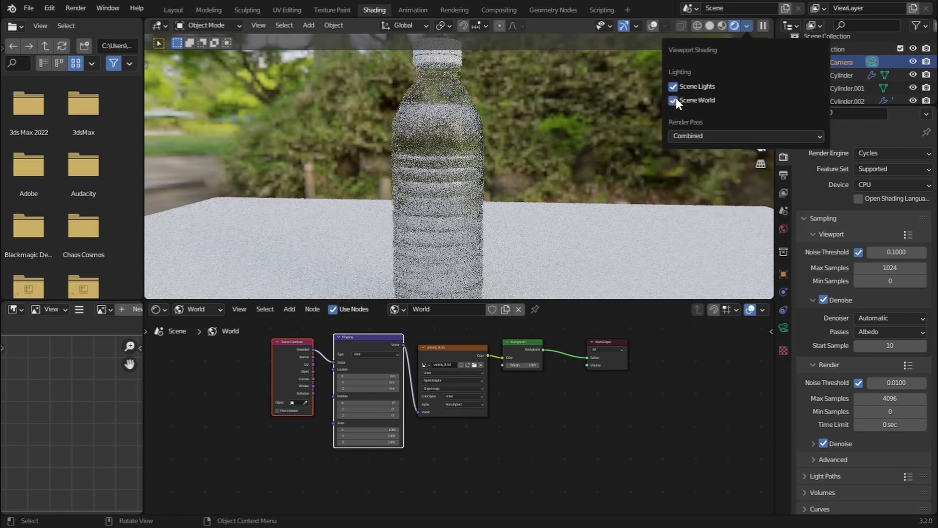
key("KP_0")
scroll(282, 405, "up", 2)
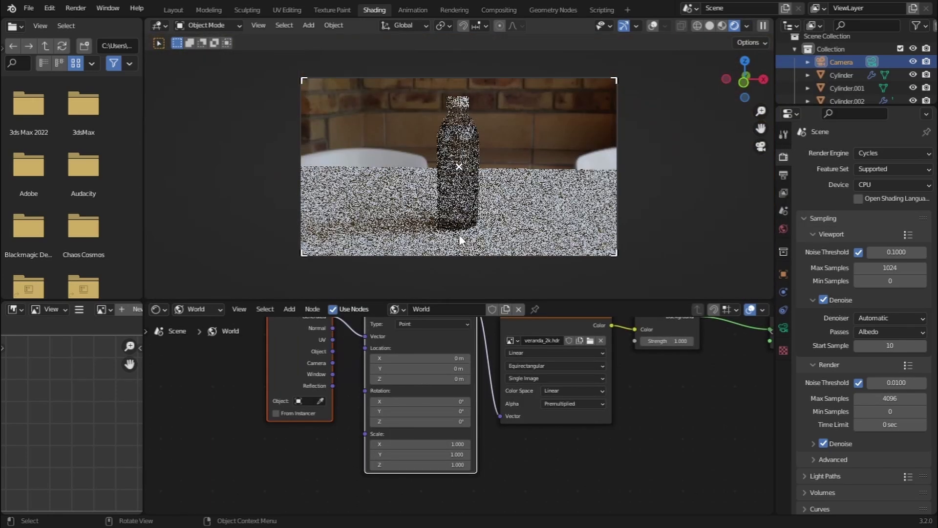
Rotate the HDRI about Z to 295° and set Background Strength to 2
left_click_drag(421, 422, 462, 421)
left_click_drag(383, 421, 420, 422)
middle_click_drag(645, 393, 529, 417)
scroll(591, 402, "up", 2)
left_click(532, 411)
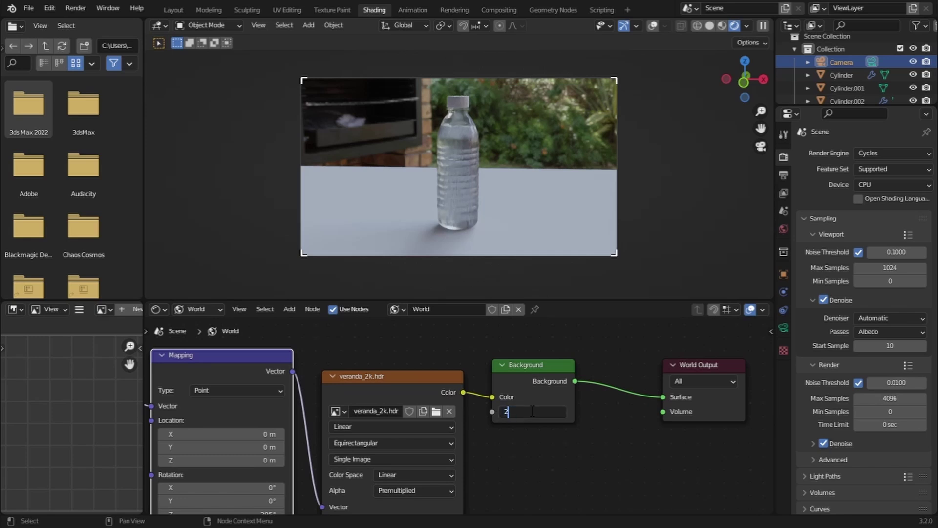
type("2")
key("Return")
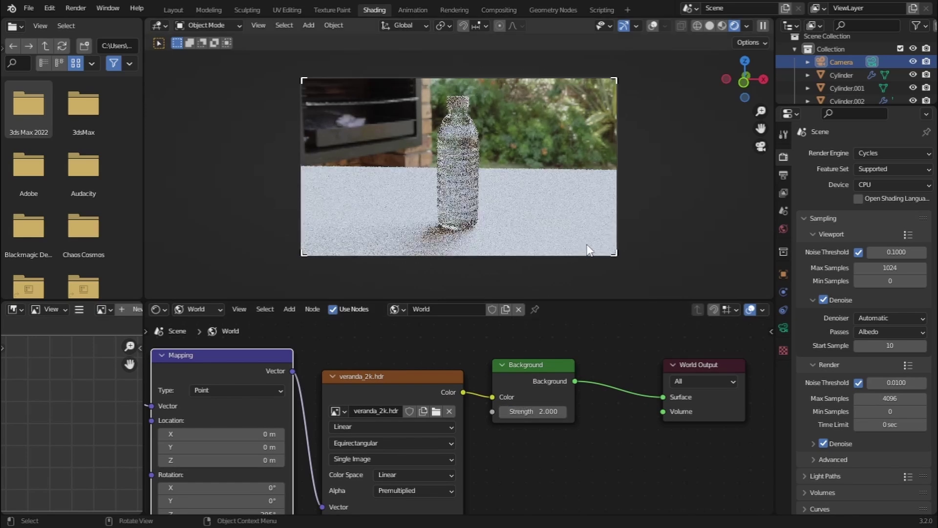
left_click(570, 223)
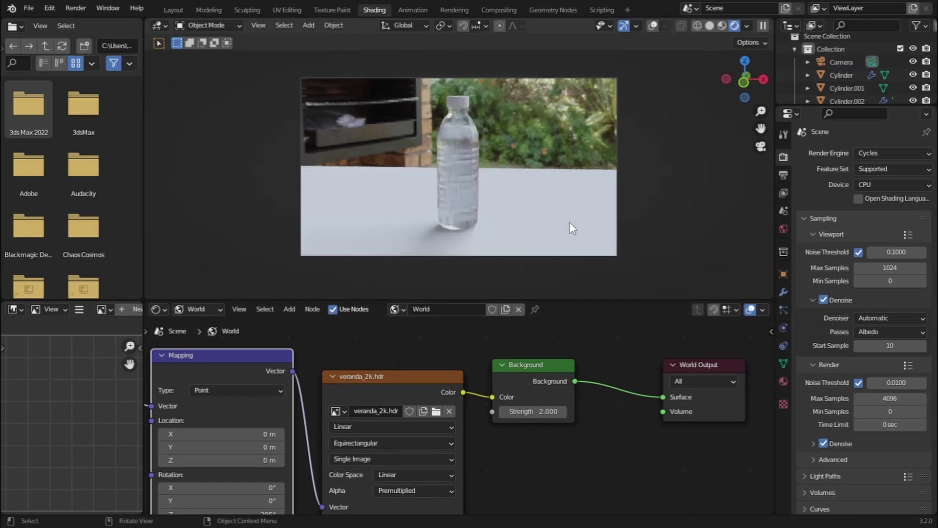
Create a new plane material and plug a Bump node into the BSDF Normal
left_click(195, 310)
left_click(203, 326)
left_click(483, 313)
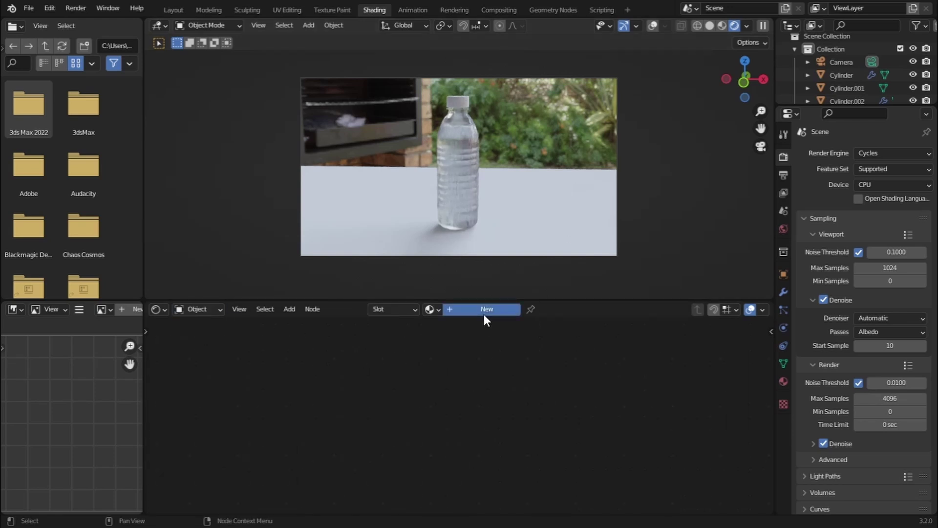
scroll(506, 386, "down", 5, "shift")
key("F3")
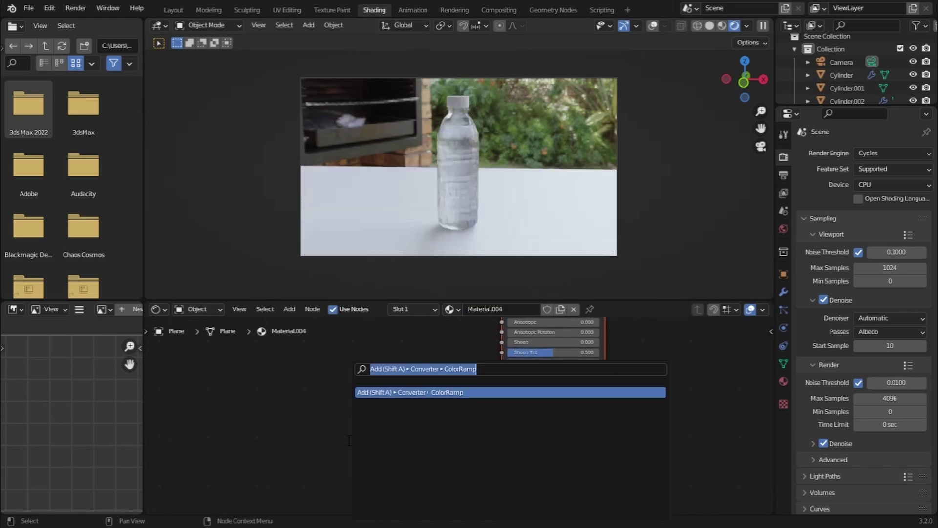
type("bump")
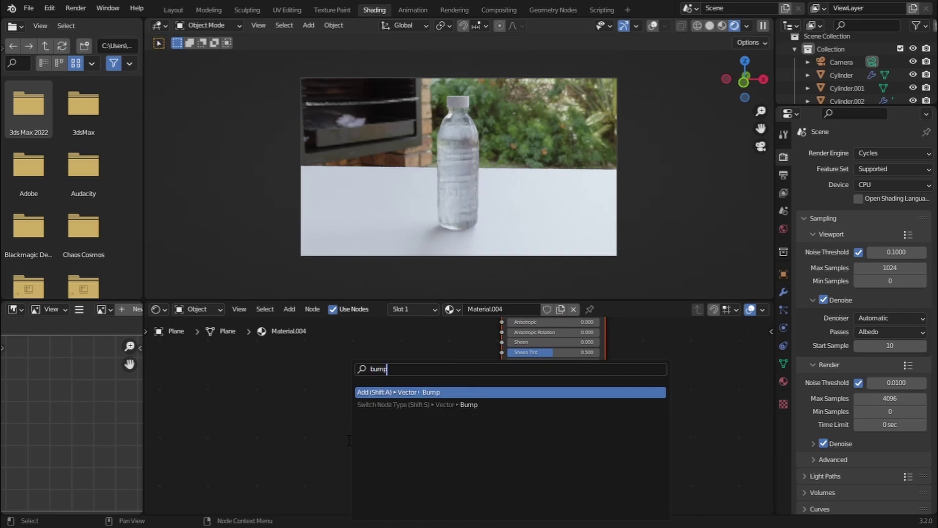
left_click(423, 392)
left_click(464, 444)
left_click_drag(467, 439, 503, 445)
middle_click_drag(253, 409, 356, 371)
Add a Musgrave Texture and link its Height into the Bump Height
key("F3")
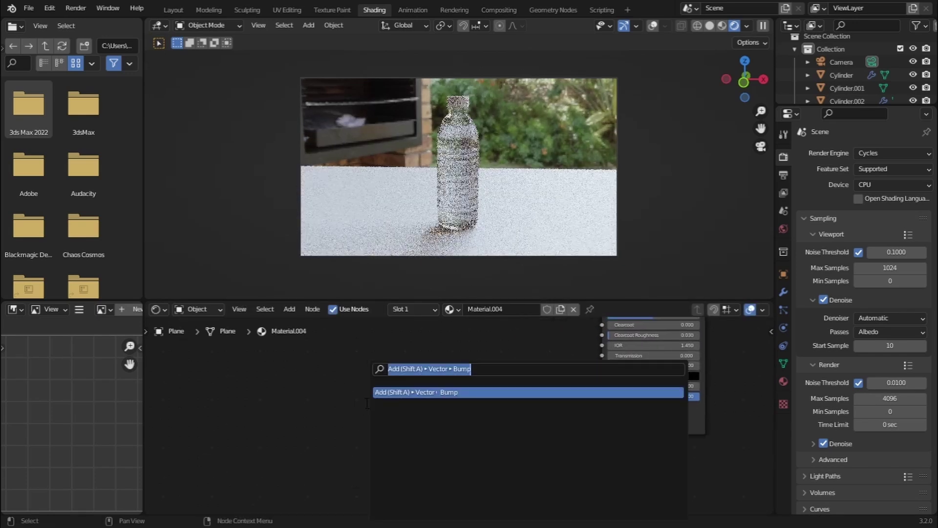
type("musgra")
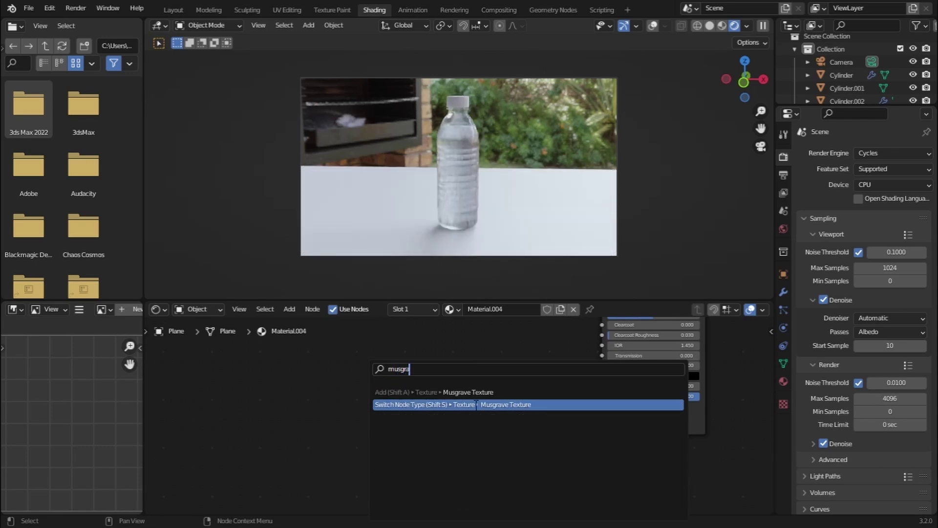
key("Return")
left_click(432, 412)
left_click_drag(426, 403, 506, 446)
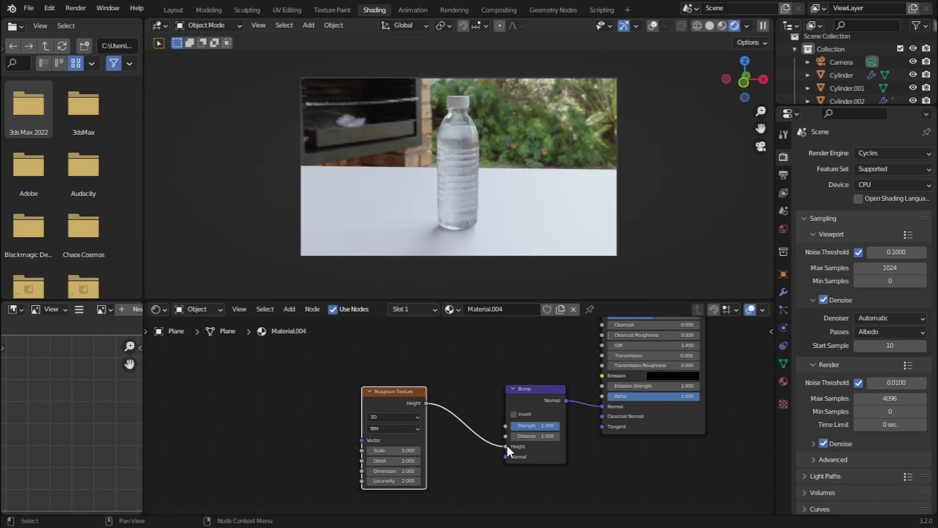
Set the Musgrave Scale to 68.6, Detail to 15 and lower its Dimension to 0.1
left_click(723, 26)
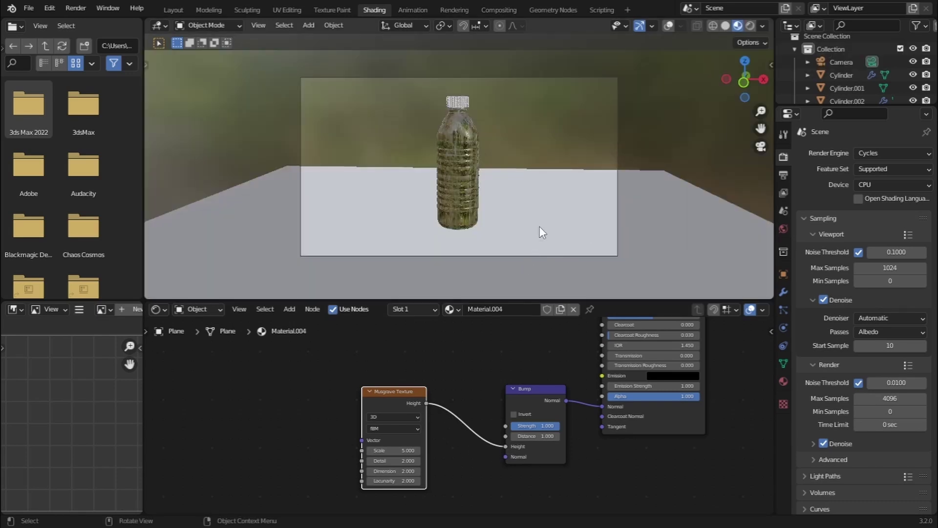
scroll(456, 383, "up", 2)
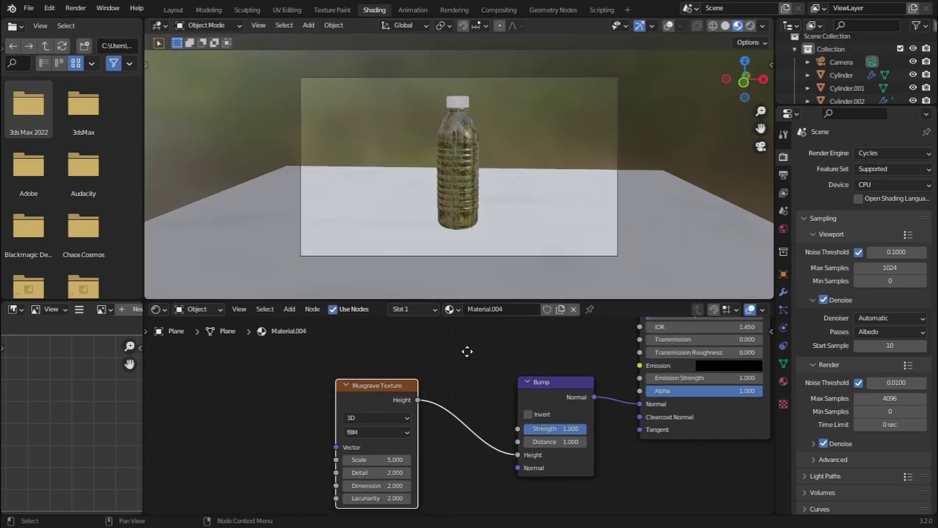
middle_click_drag(461, 364, 501, 316)
left_click_drag(416, 410, 645, 411)
scroll(459, 427, "up", 3)
left_click_drag(435, 431, 436, 430)
left_click_drag(386, 453, 416, 475)
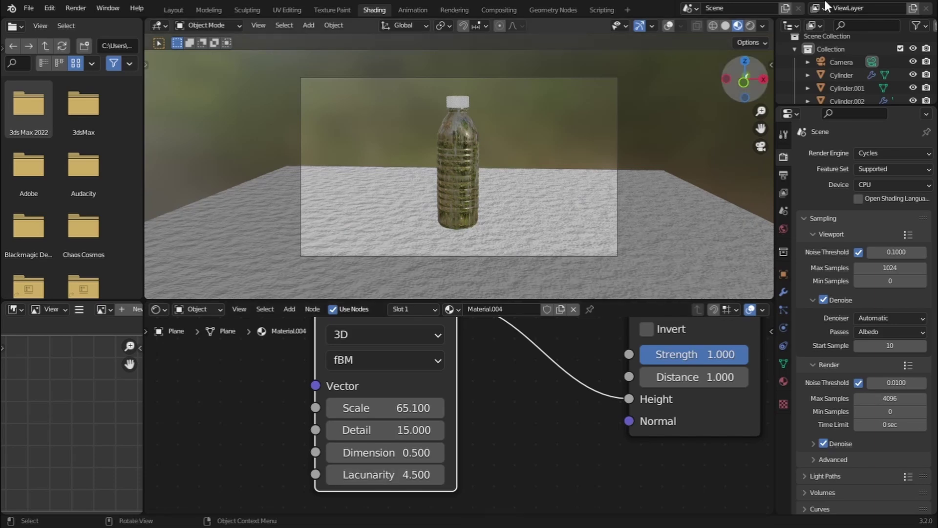
Set the plane's Roughness to 1.0 and its Base Color to a warm tan
left_click(748, 27)
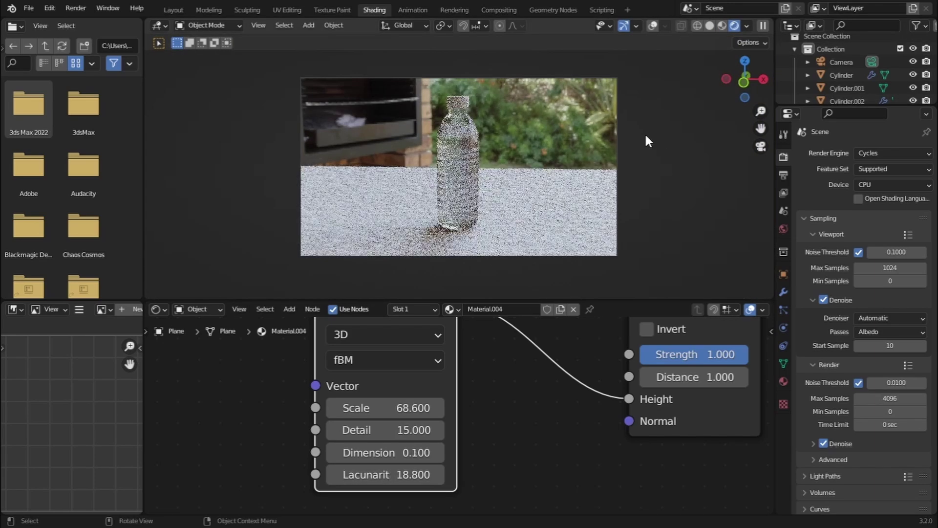
scroll(511, 408, "down", 2)
middle_click_drag(511, 409, 439, 422)
left_click_drag(440, 422, 557, 421)
middle_click_drag(557, 420, 565, 515)
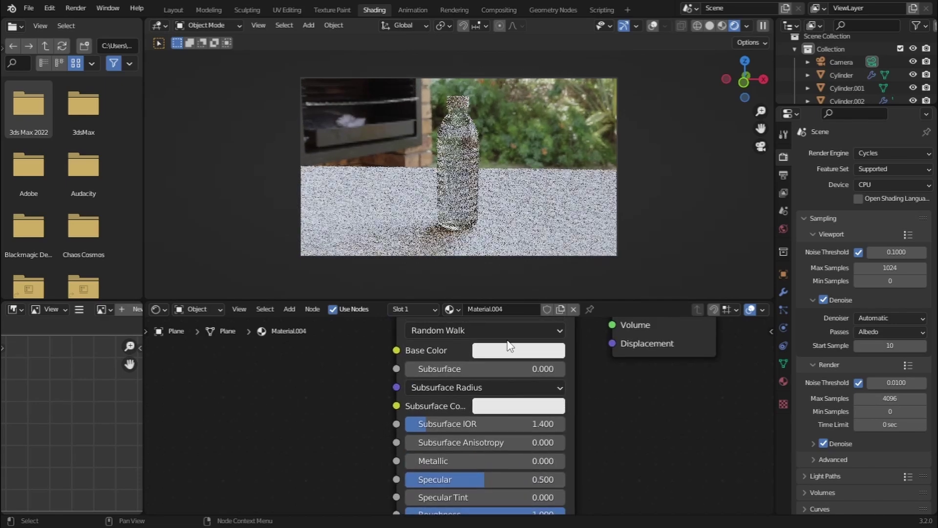
left_click(508, 348)
mouse_move(540, 174)
left_mouse_down()
mouse_move(524, 229)
mouse_move(510, 225)
left_mouse_up()
left_click_drag(545, 293, 495, 293)
left_click_drag(616, 187, 616, 151)
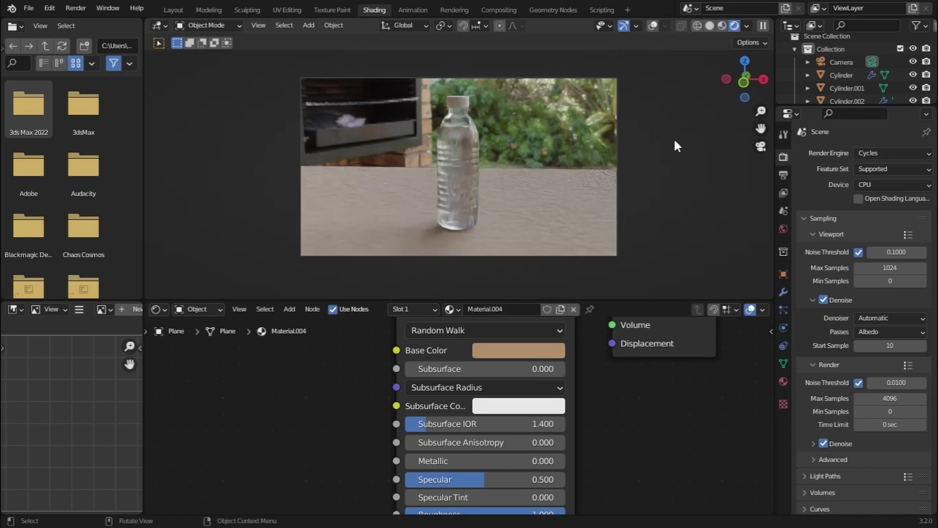